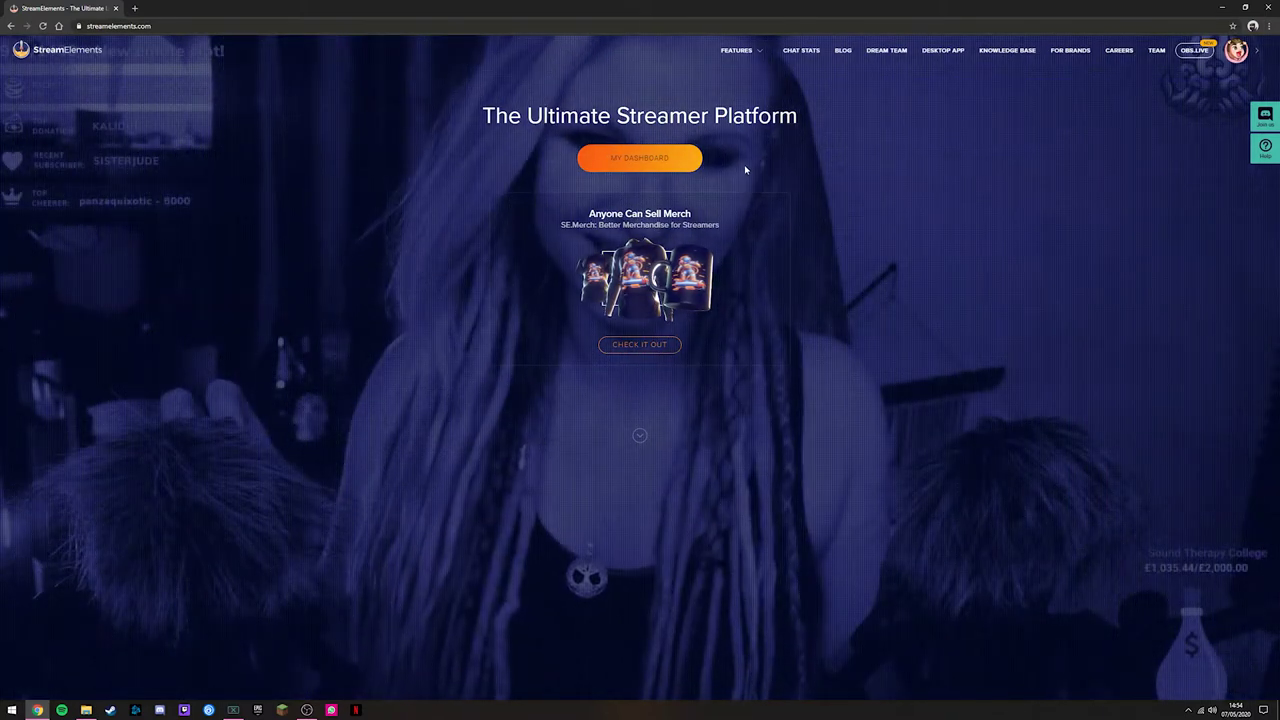
# Step: Open the creator dashboard from the StreamElements home page
pyautogui.click(637, 160)
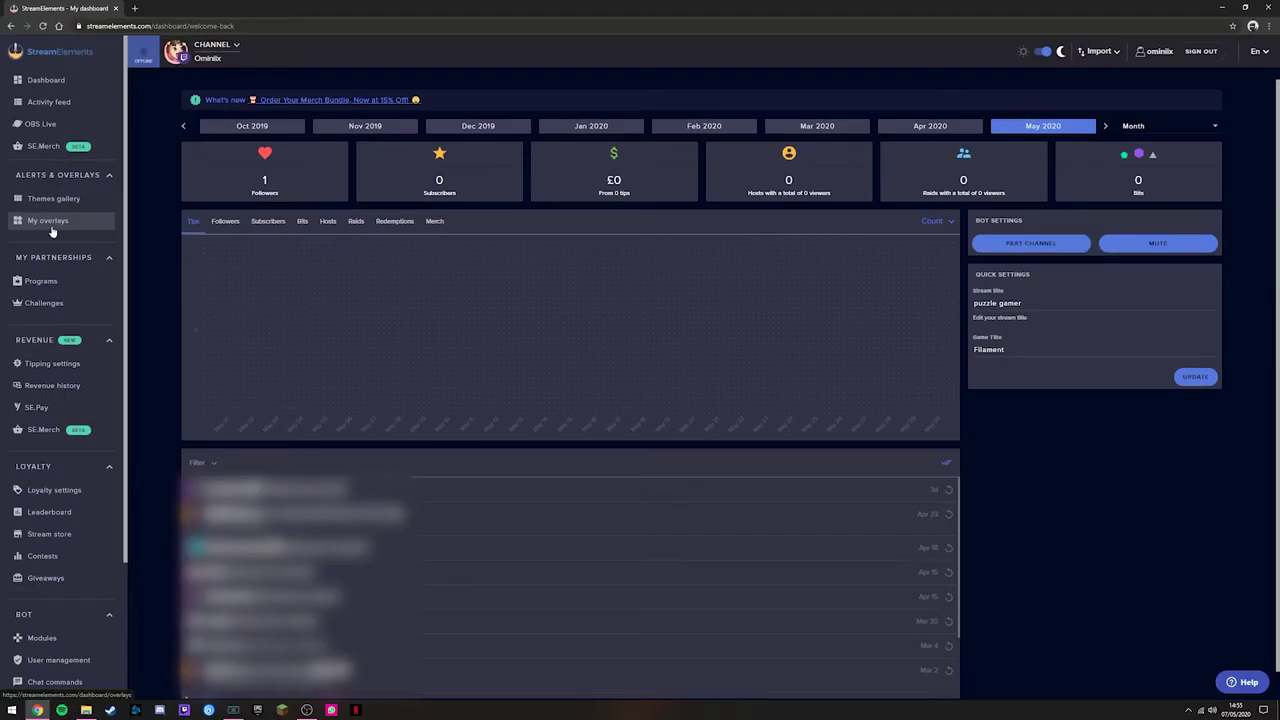
# Step: Go to My overlays under Alerts & Overlays in the dashboard sidebar
pyautogui.click(47, 222)
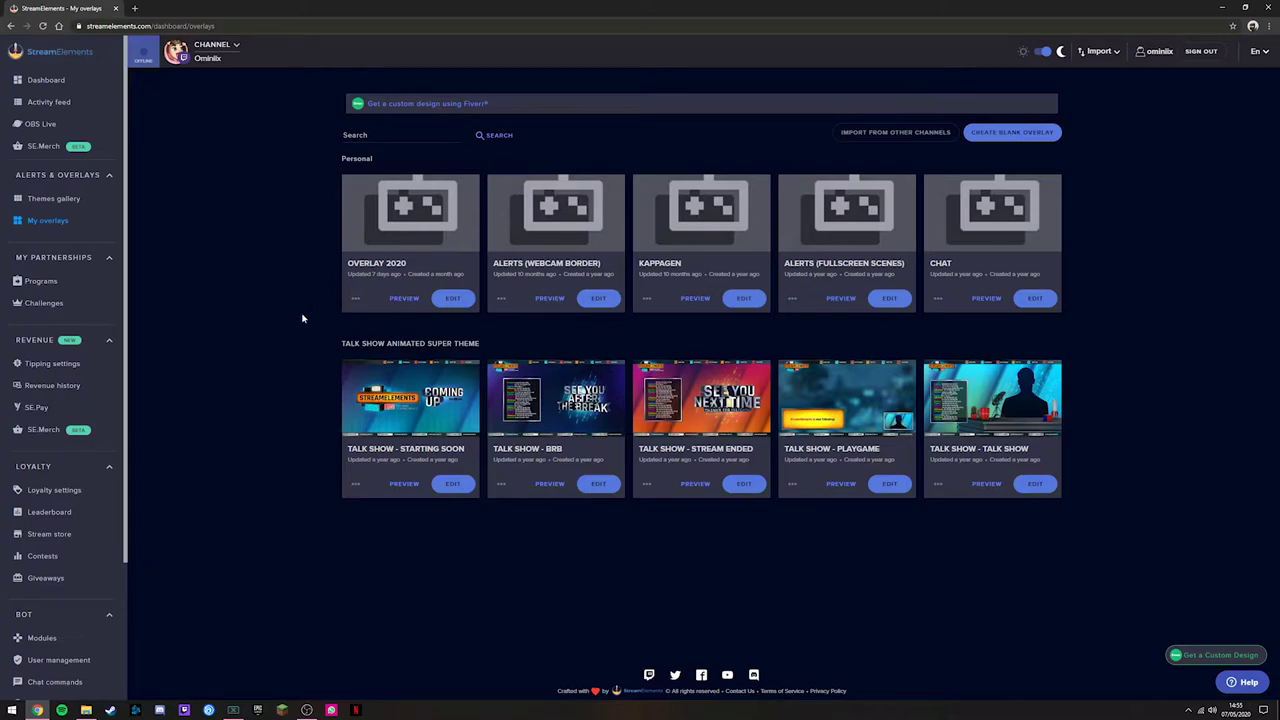
# Step: Browse the Super Themes in the Themes gallery to find the Operator Animated Super Theme
pyautogui.click(96, 204)
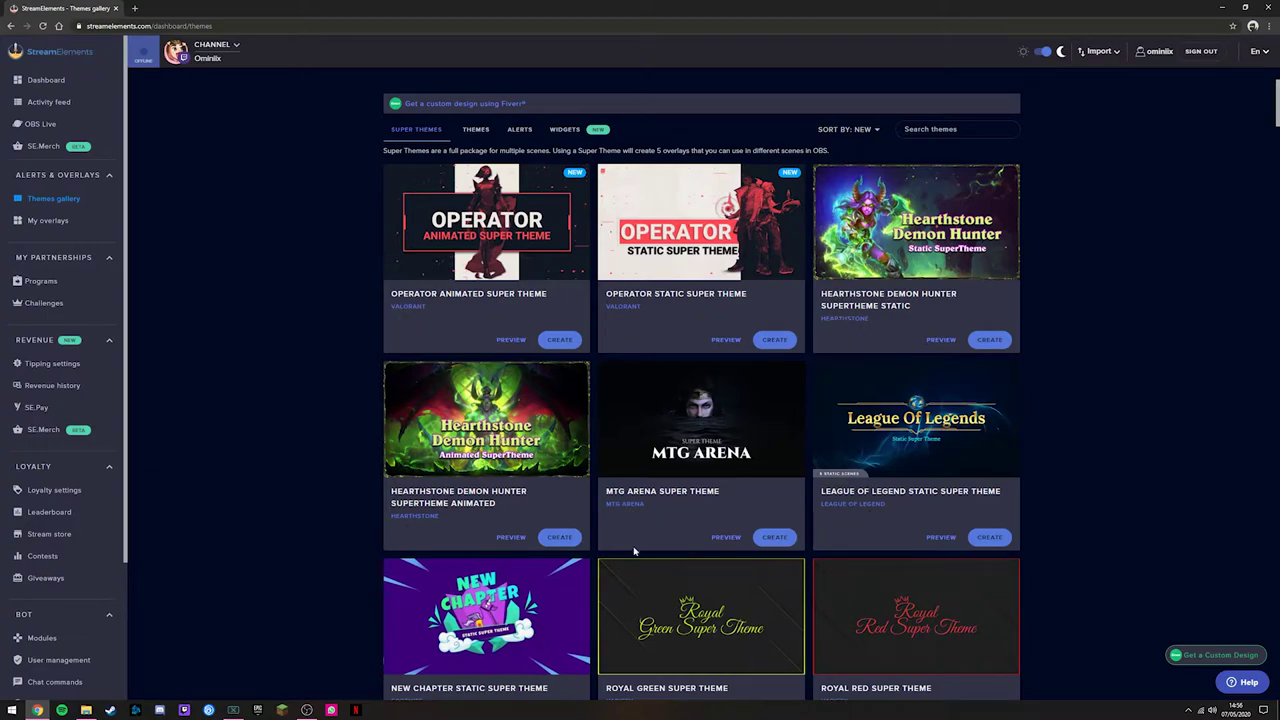
pyautogui.scroll(-4, 632, 510)
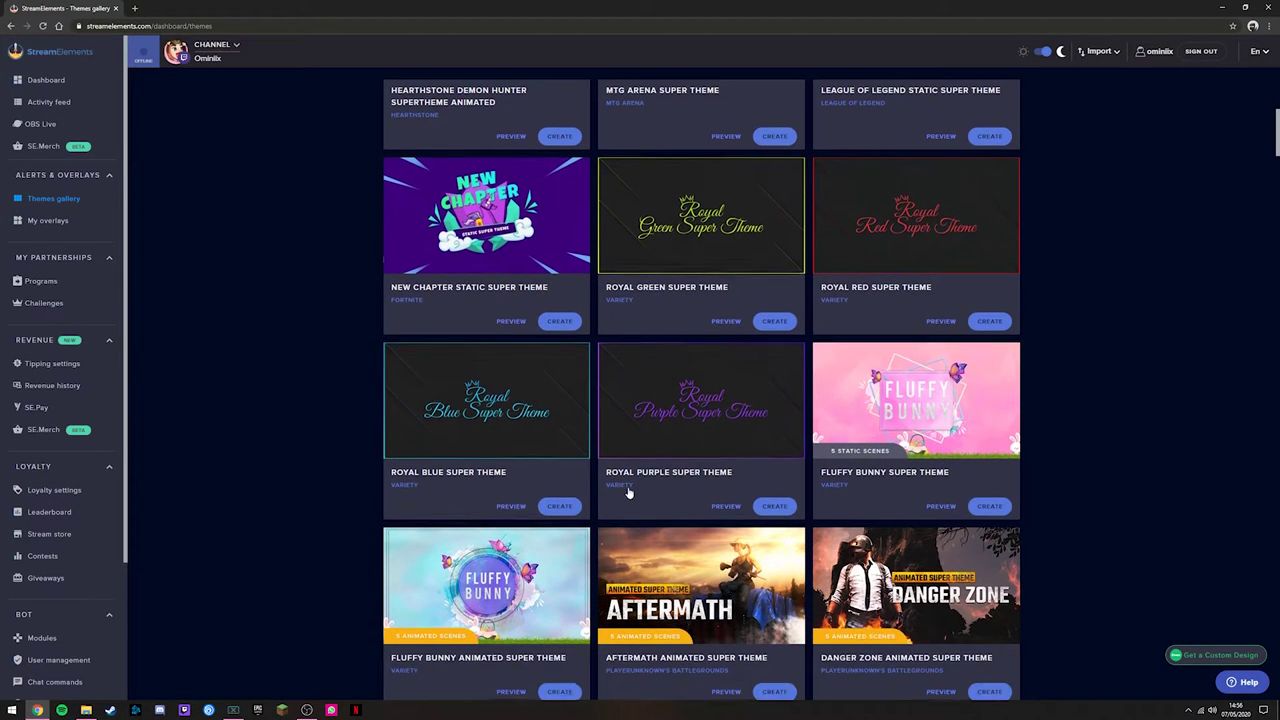
pyautogui.scroll(-1, 628, 492)
pyautogui.scroll(5, 635, 484)
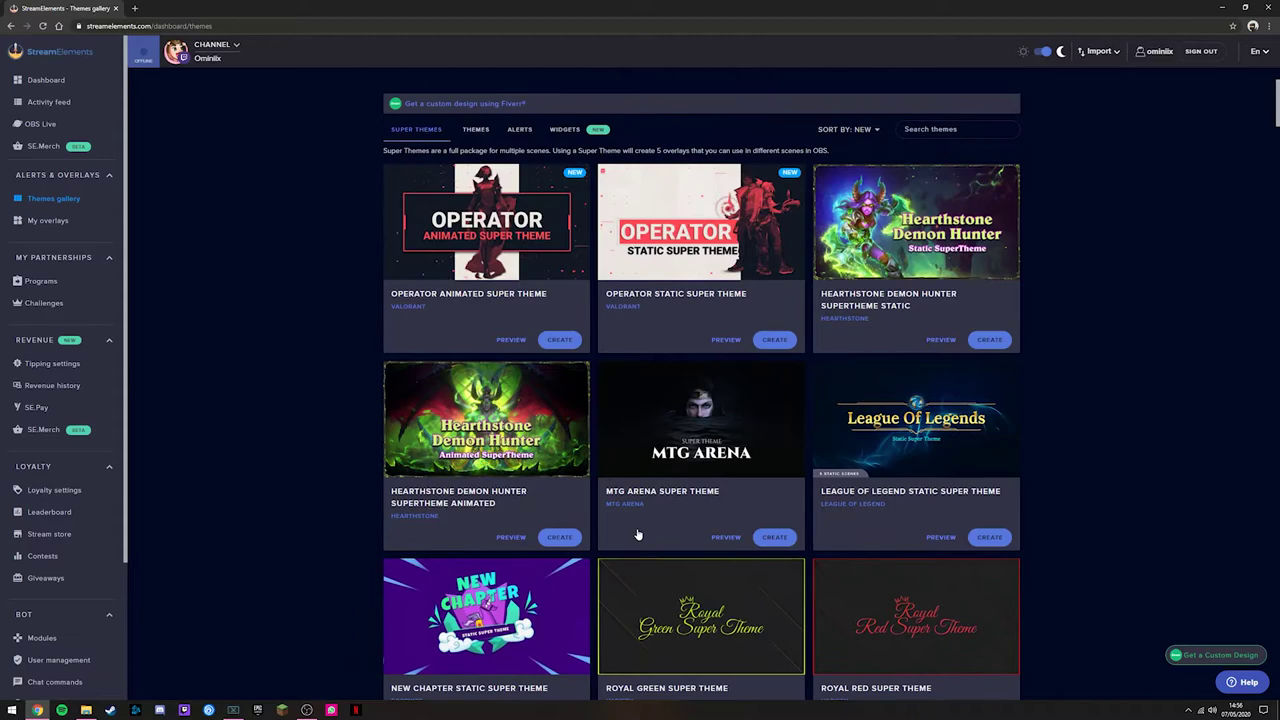
# Step: Start an Operator theme overlay and preview its in-game, Starting Soon and Be Right Back scenes
pyautogui.click(560, 340)
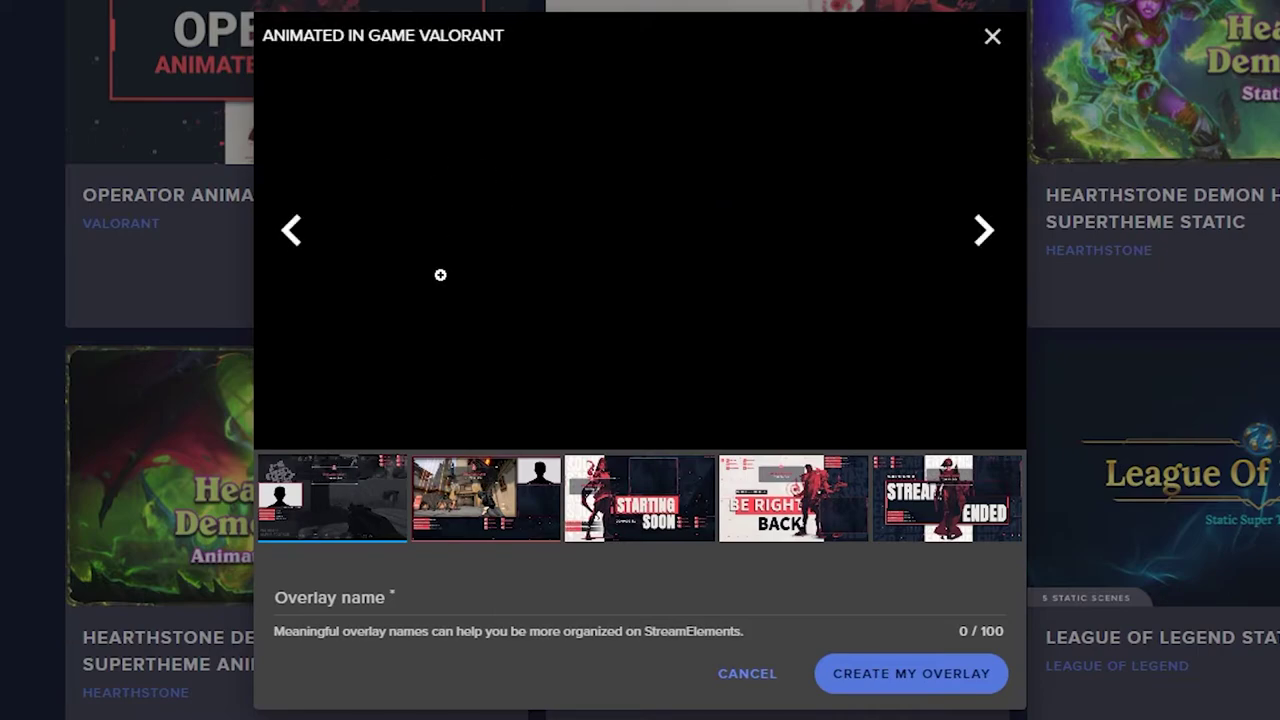
pyautogui.click(490, 515)
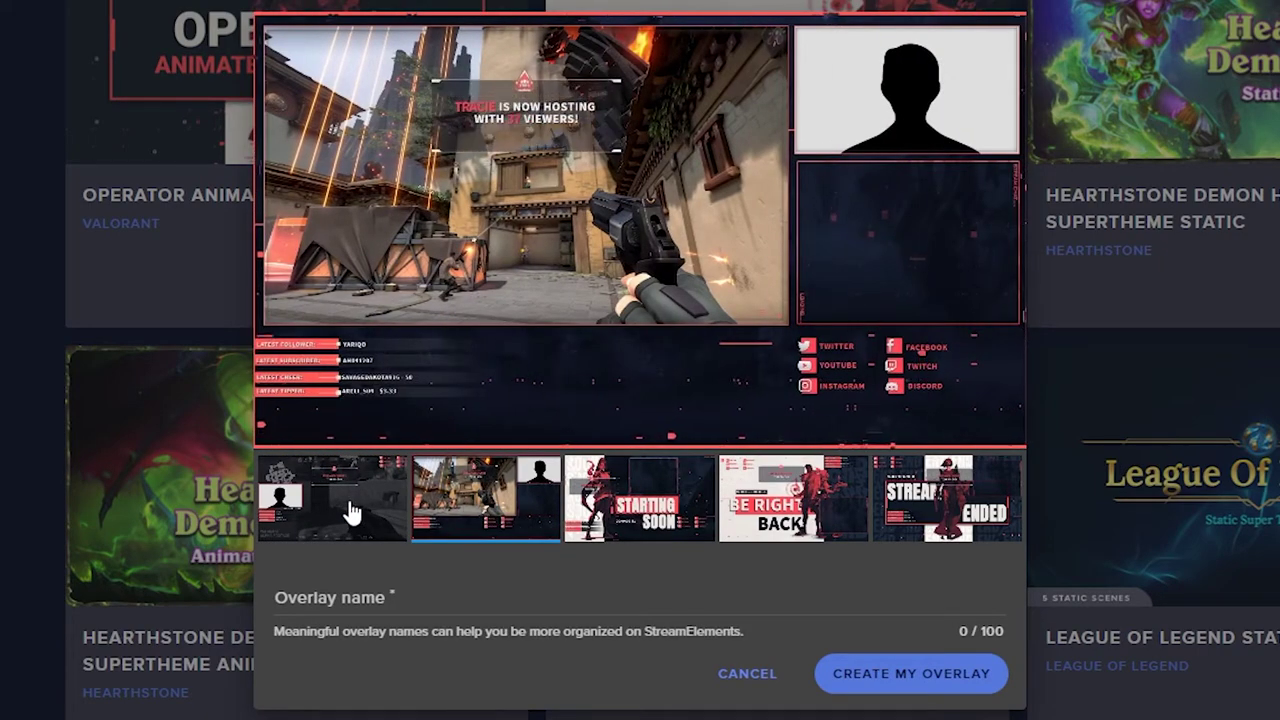
pyautogui.moveTo(518, 56)
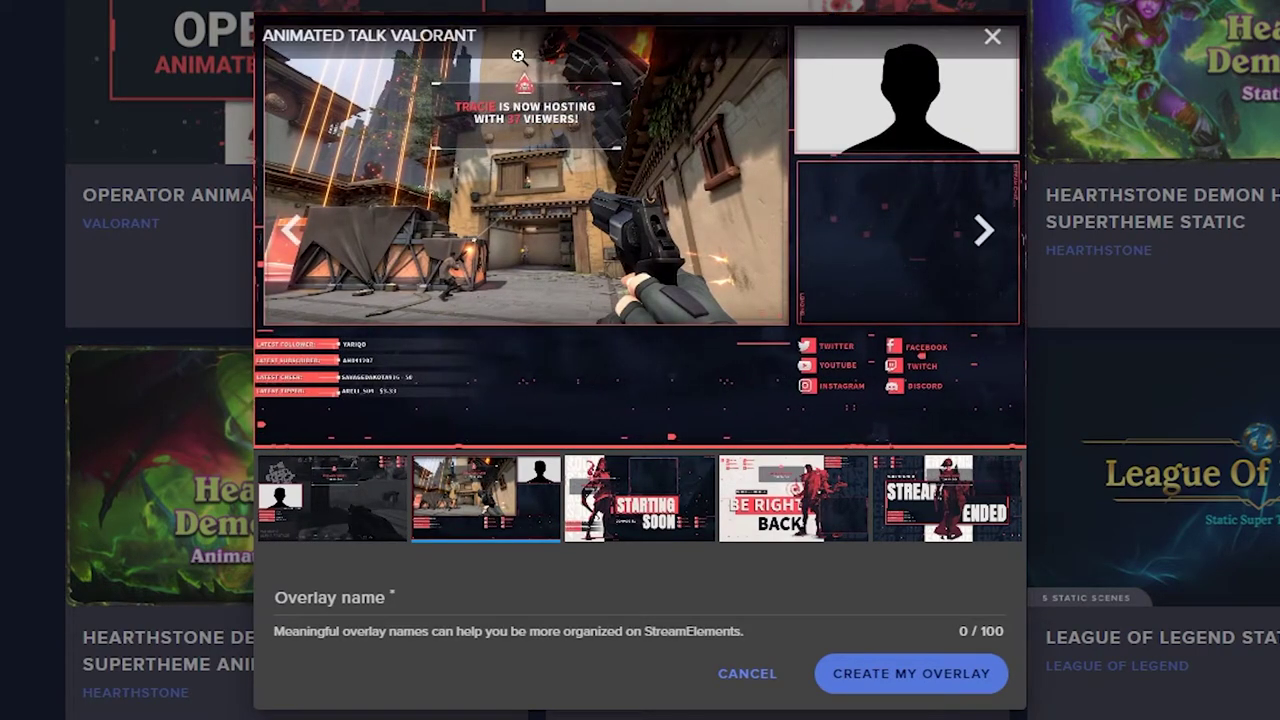
pyautogui.click(605, 522)
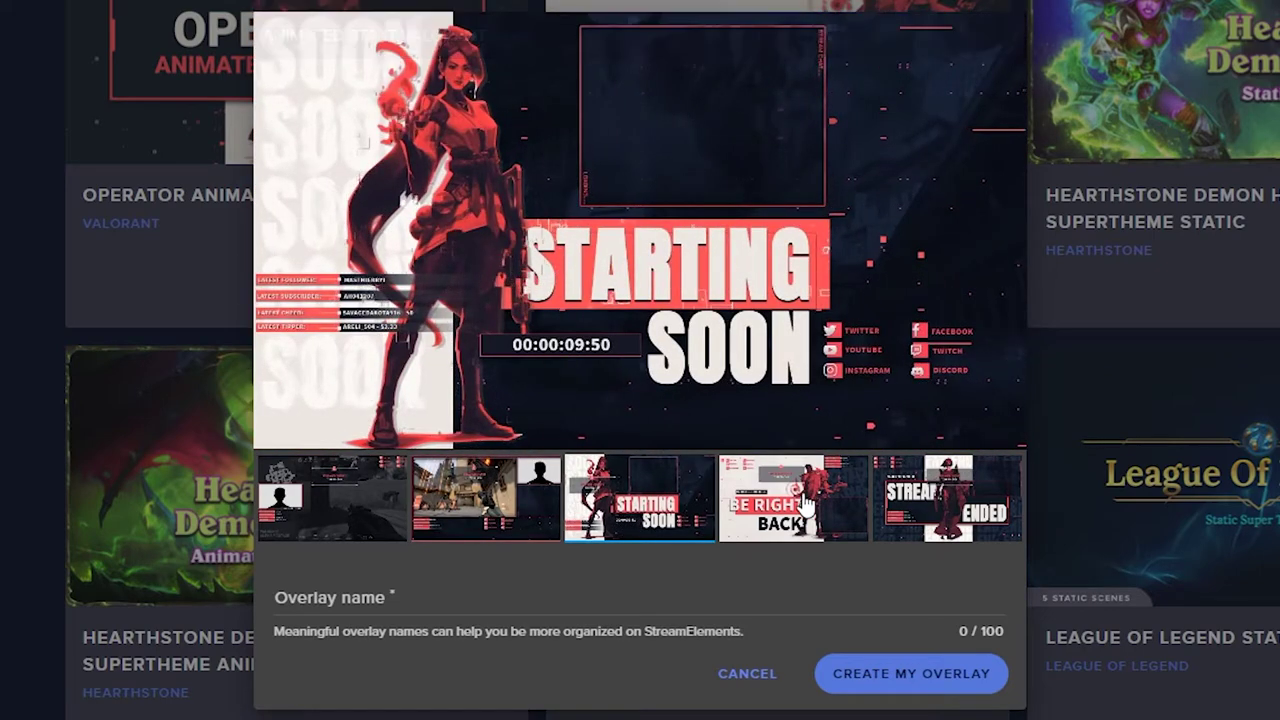
pyautogui.click(805, 505)
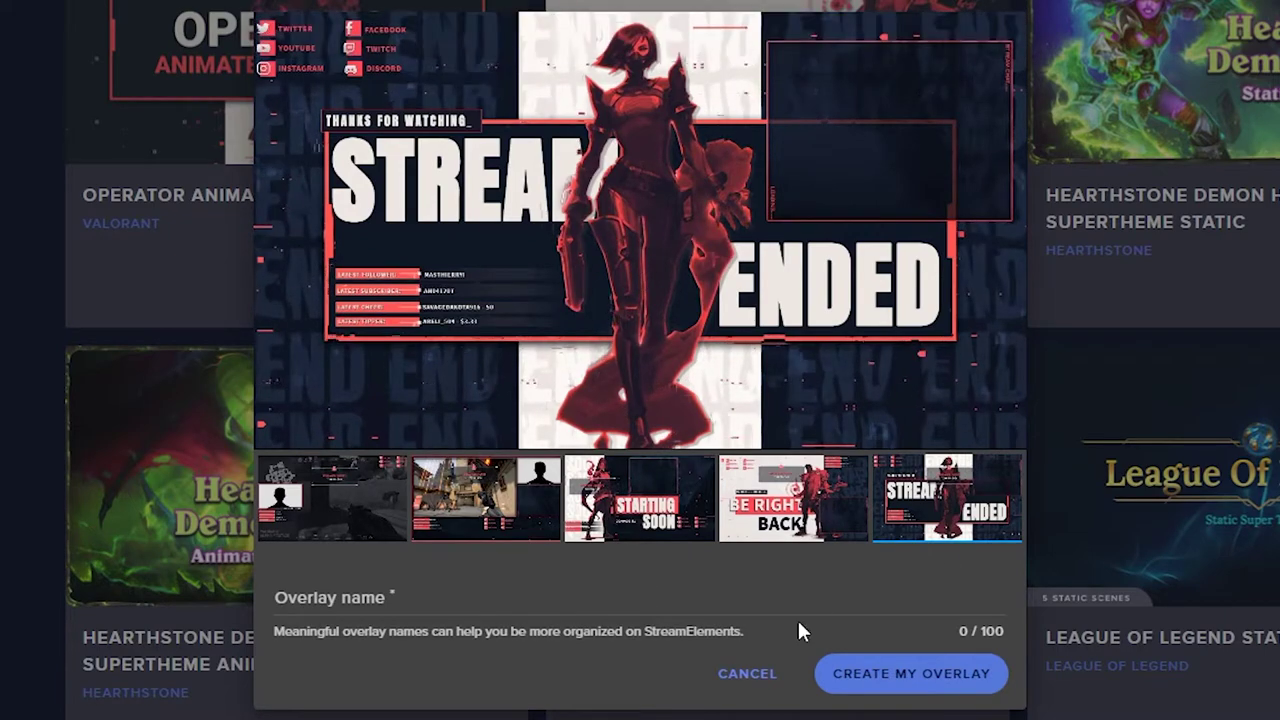
# Step: Name the overlay set 'Valorant' and create it
pyautogui.click(468, 607)
pyautogui.write('Valorant')
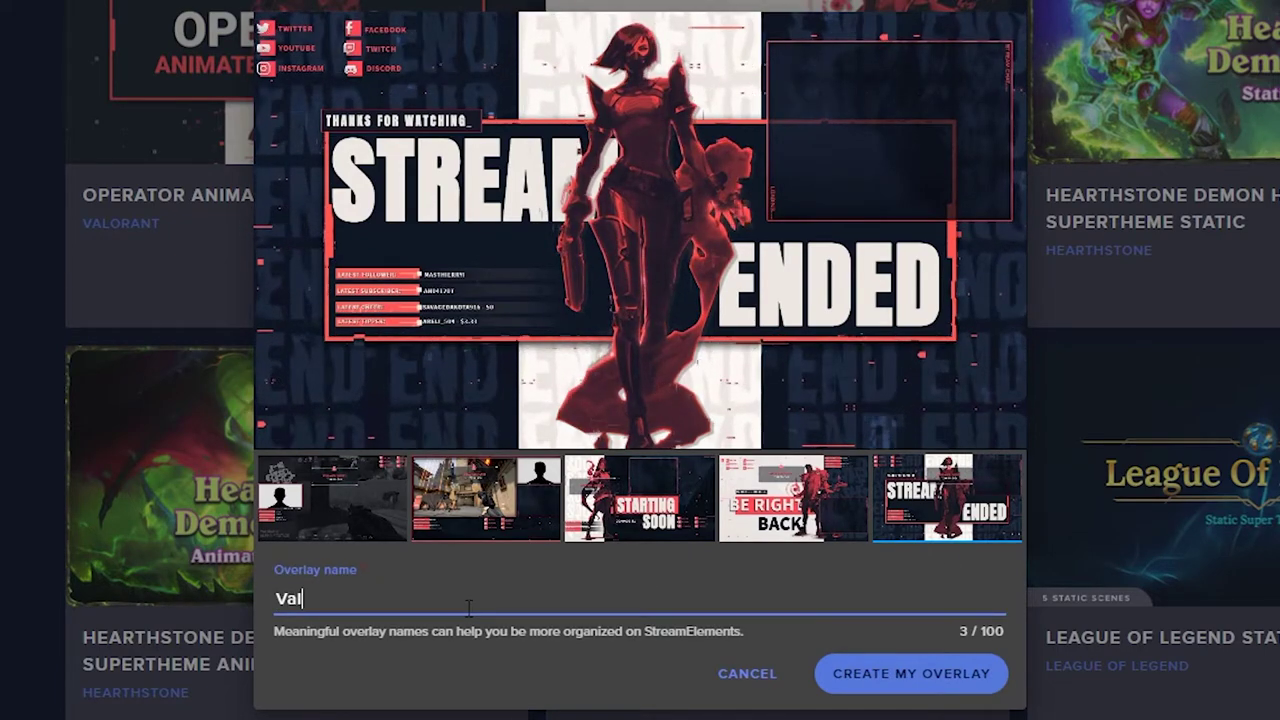
pyautogui.click(920, 678)
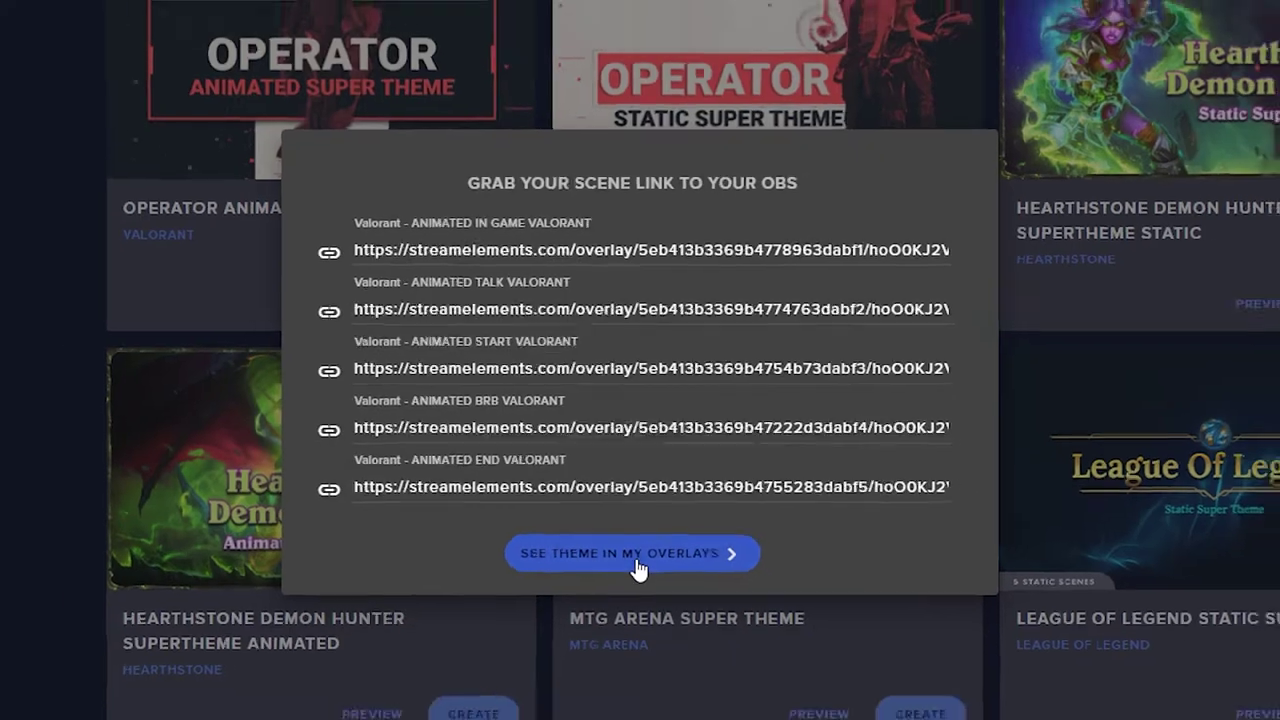
# Step: View the new Valorant theme among the saved overlays
pyautogui.click(638, 582)
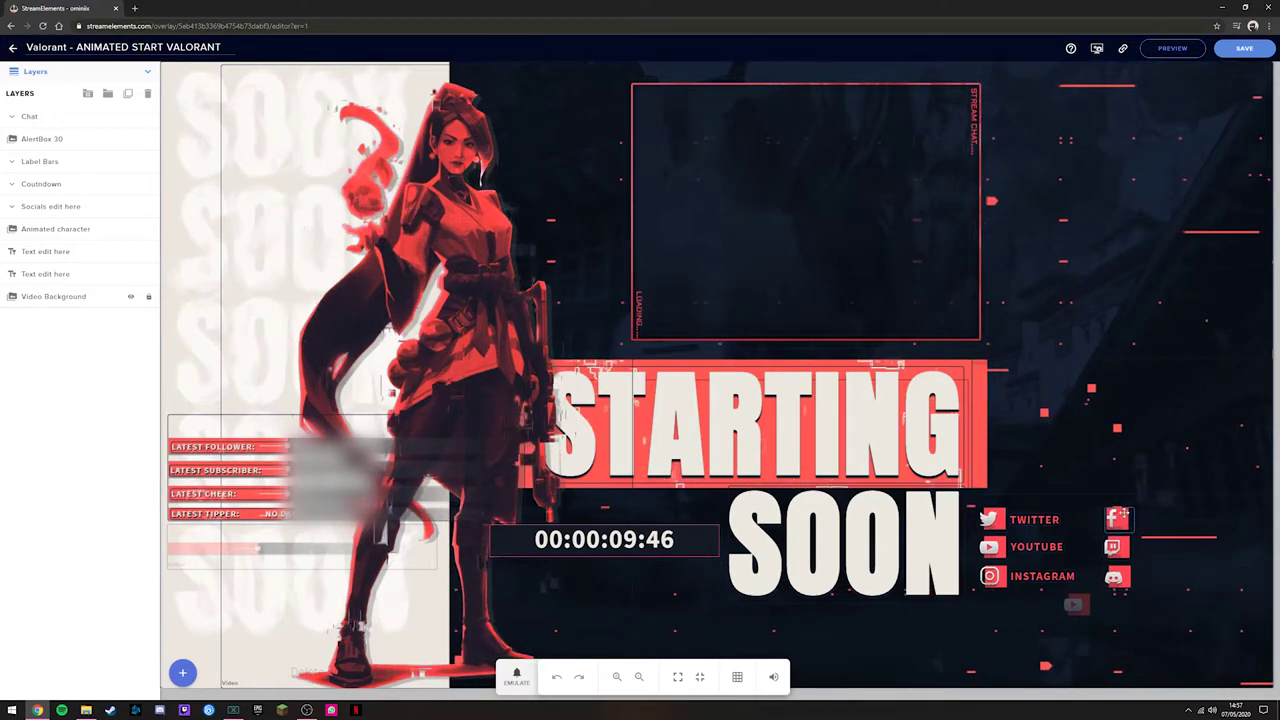
# Step: Overwrite the TWITTER label's message in the Socials group with the channel's handle
pyautogui.click(604, 540)
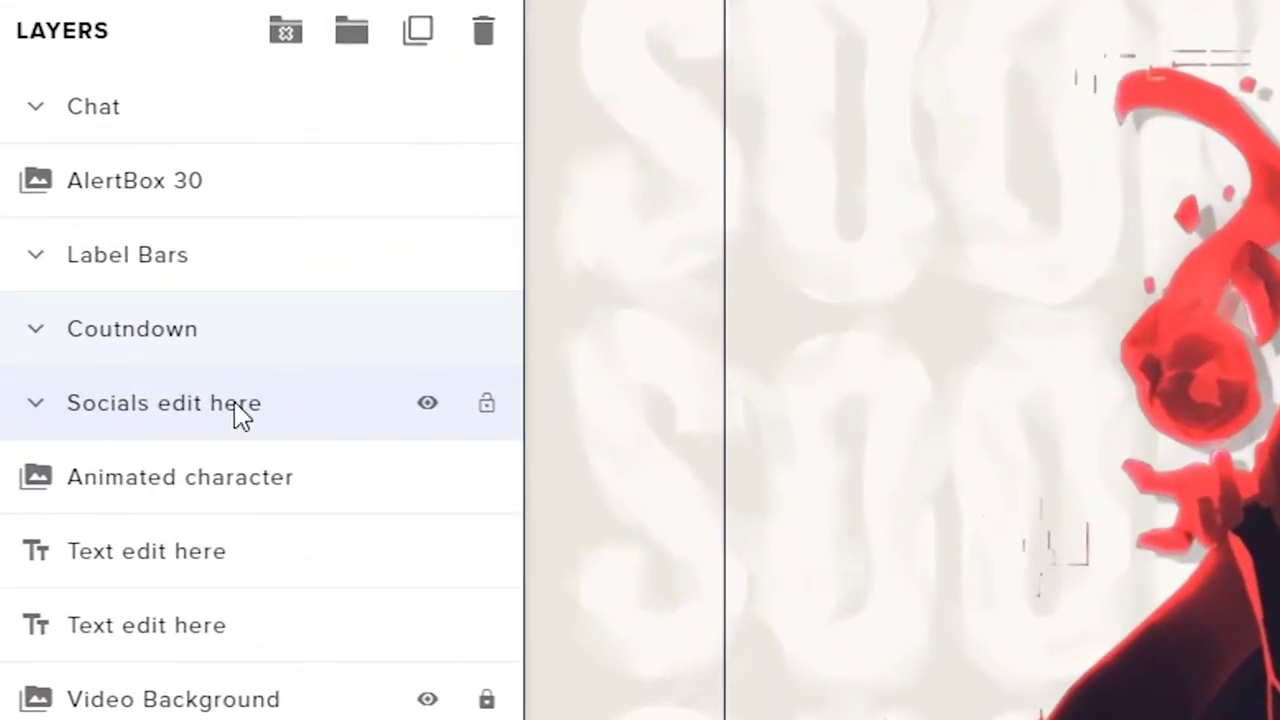
pyautogui.click(18, 240)
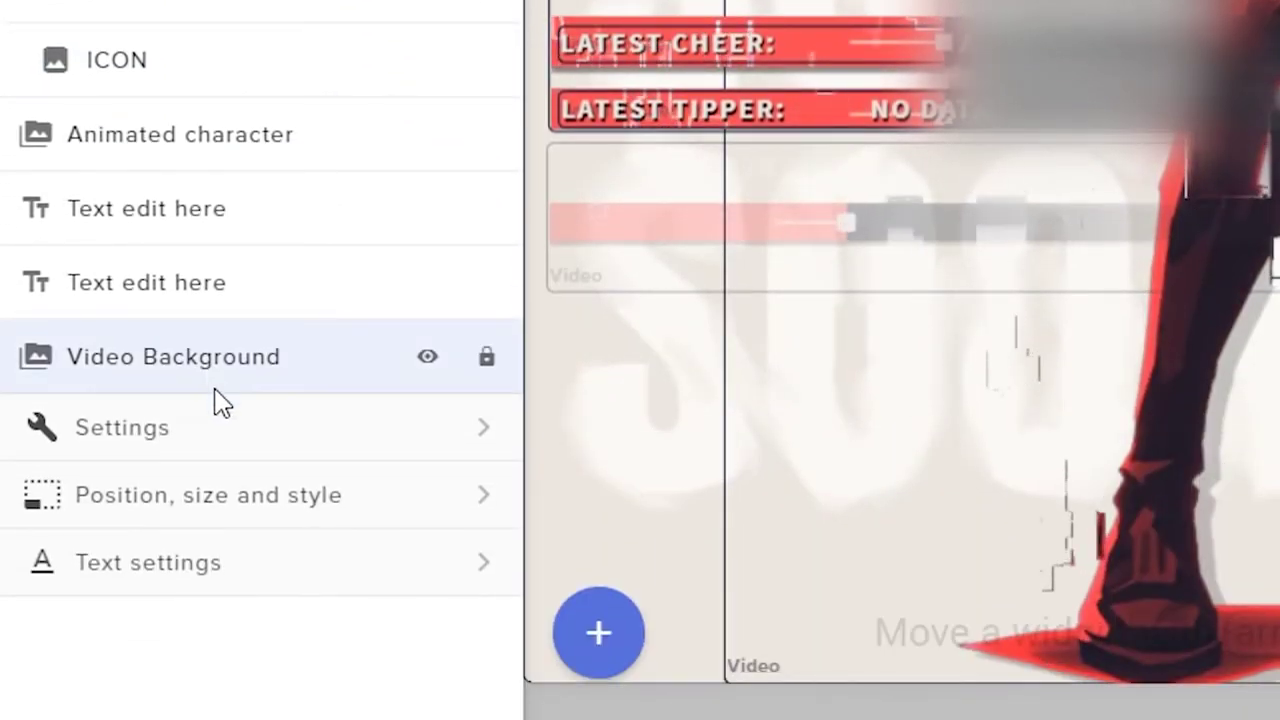
pyautogui.click(391, 451)
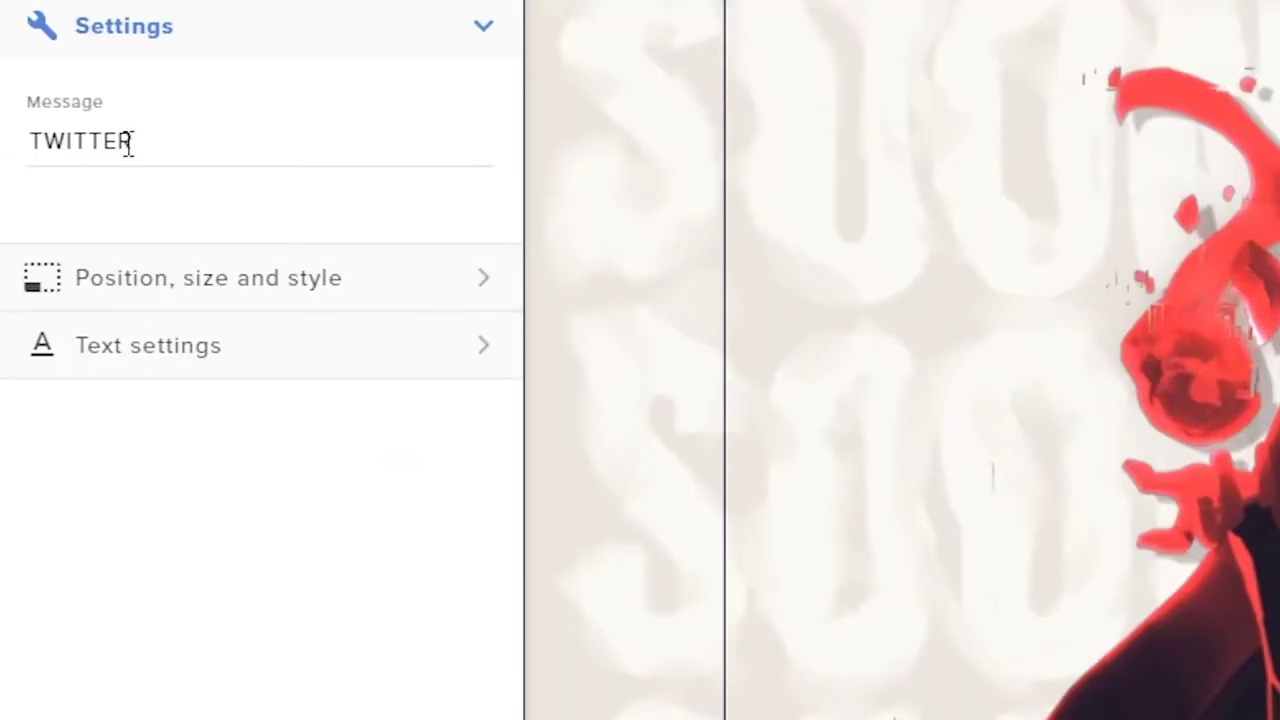
pyautogui.moveTo(128, 140); pyautogui.dragTo(22, 155)
pyautogui.write('OMINIIX')
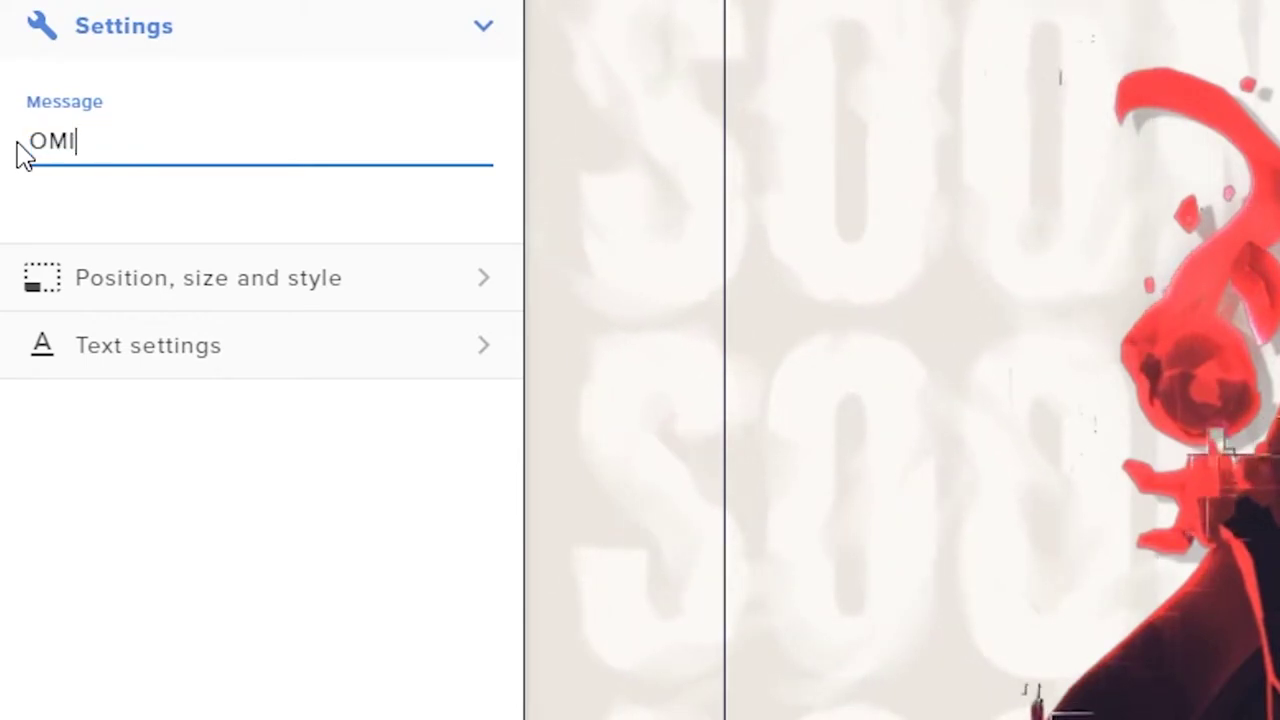
pyautogui.write('_')
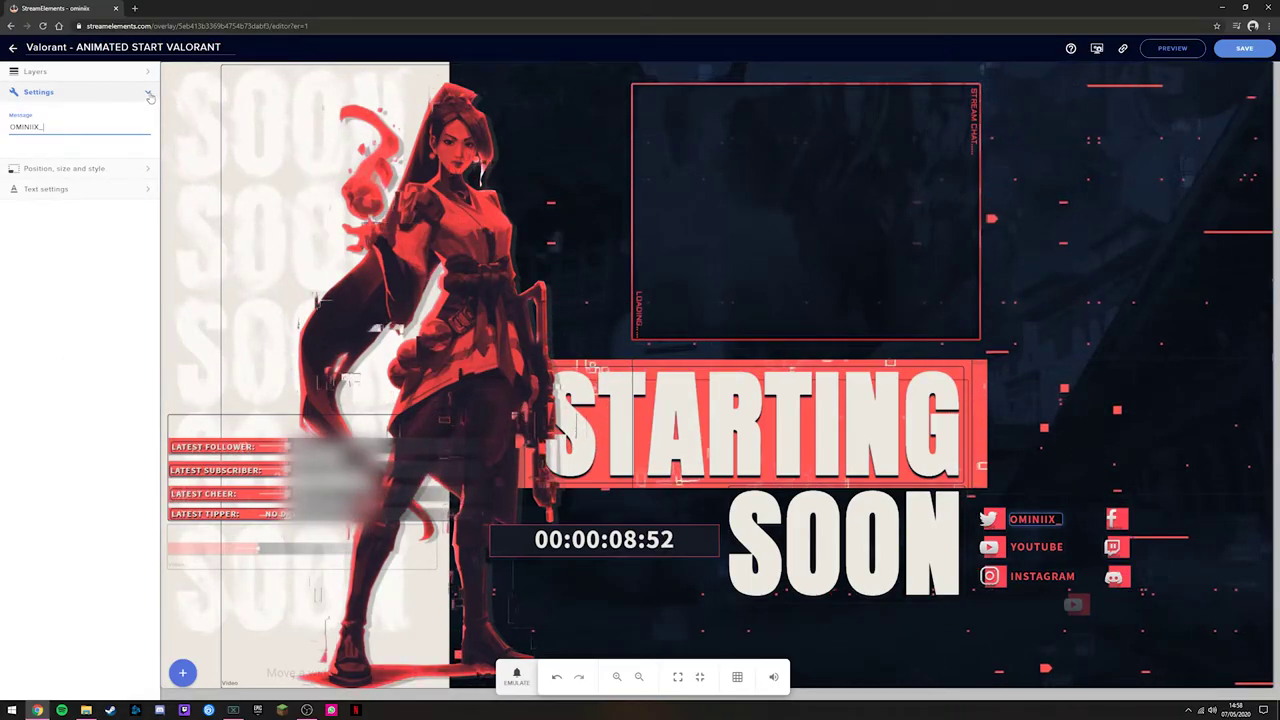
# Step: Hide the Discord, Facebook, Twitch, YouTube and Instagram icon layers
pyautogui.click(145, 76)
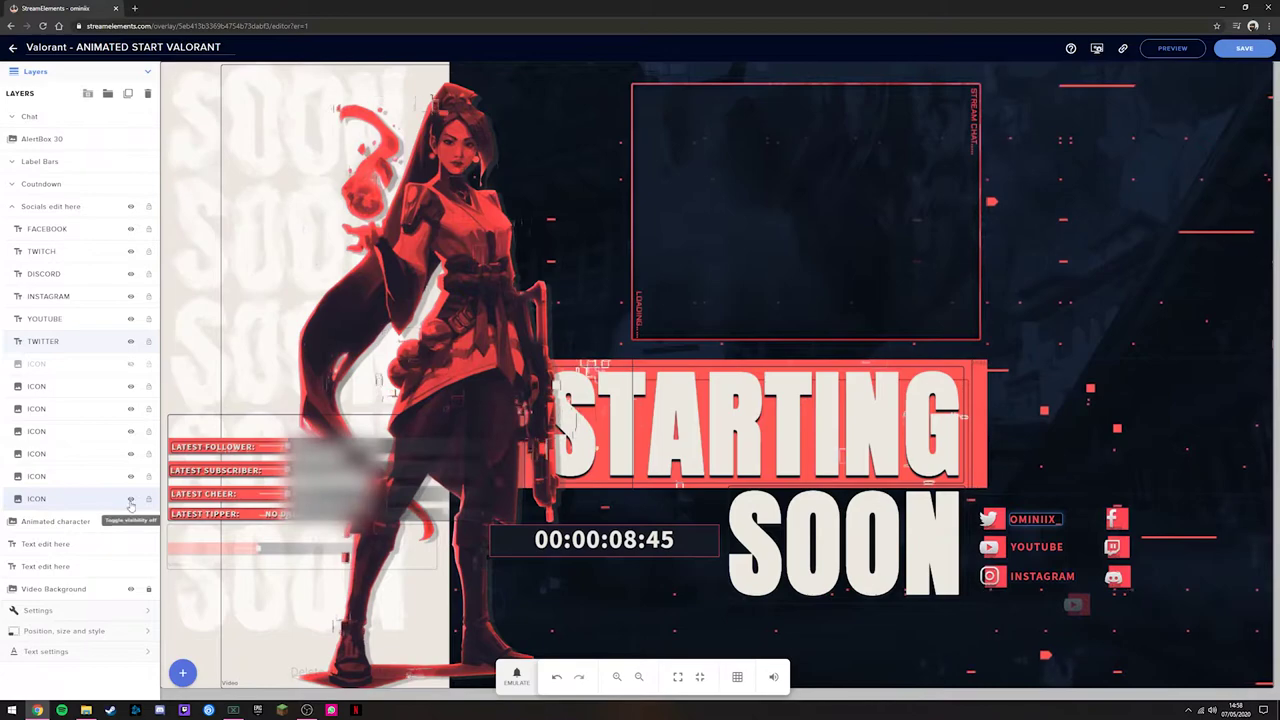
pyautogui.click(130, 387)
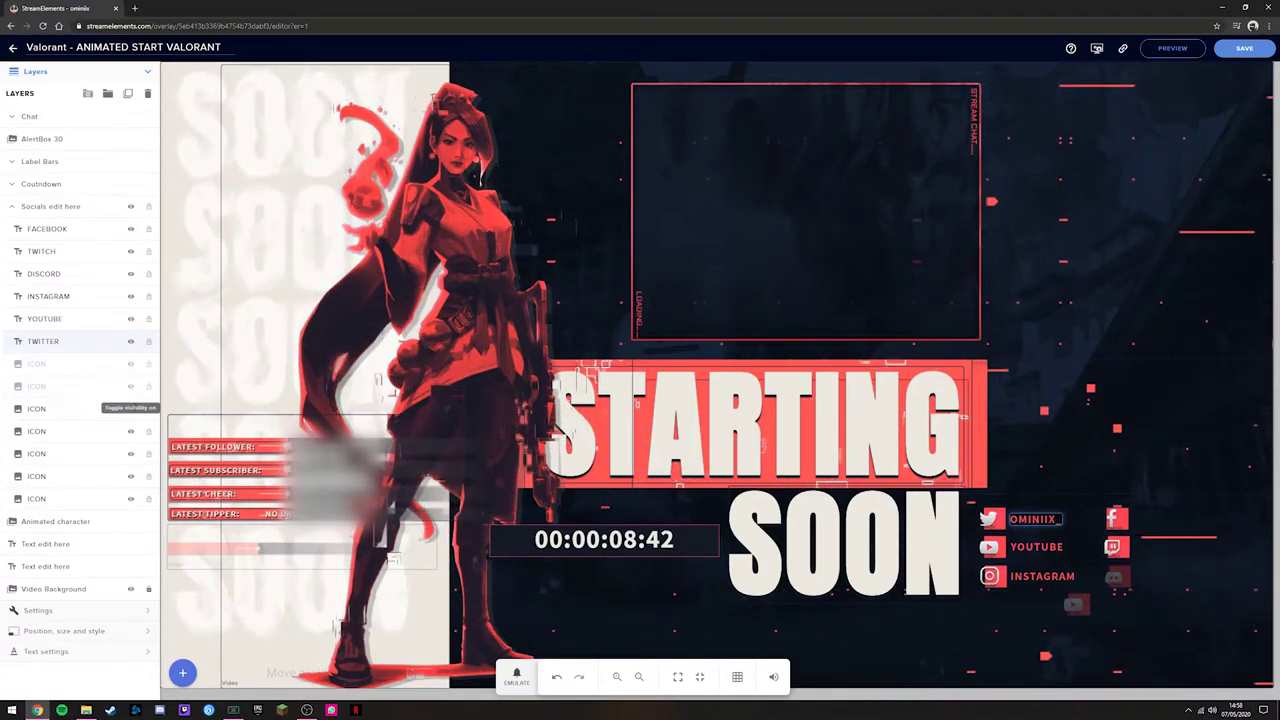
pyautogui.click(130, 409)
pyautogui.click(130, 431)
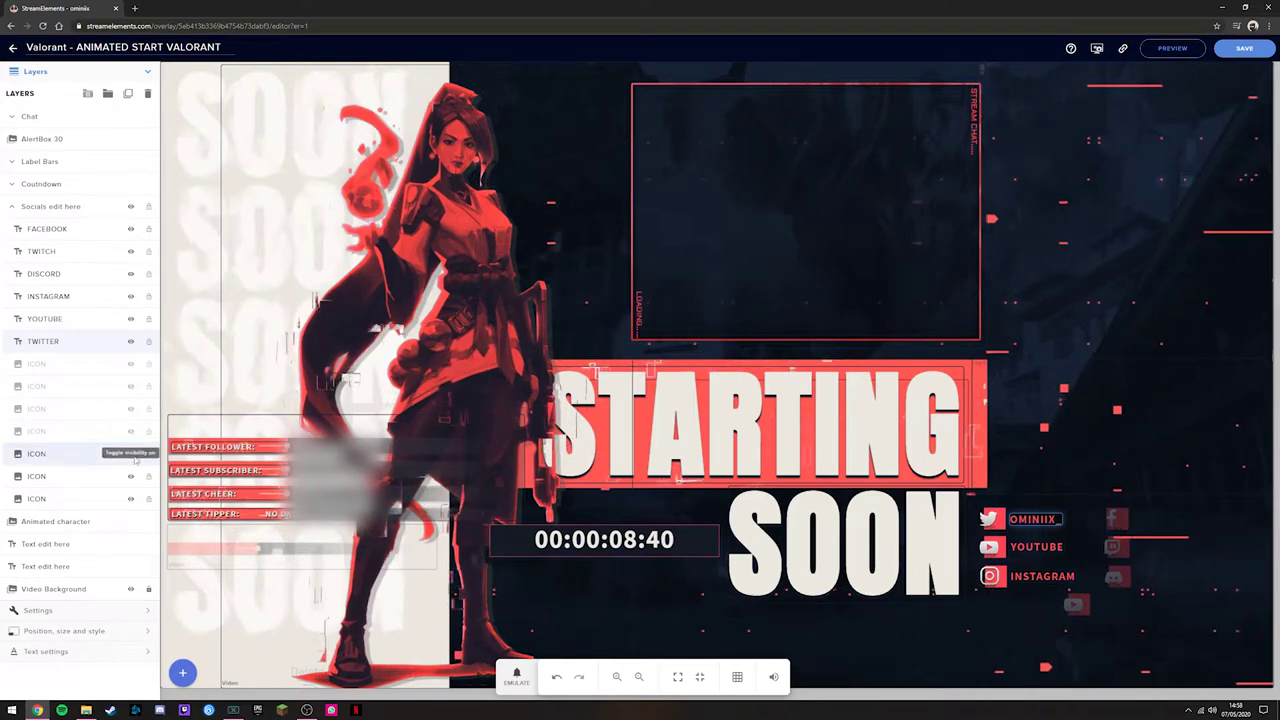
pyautogui.click(130, 455)
pyautogui.click(130, 477)
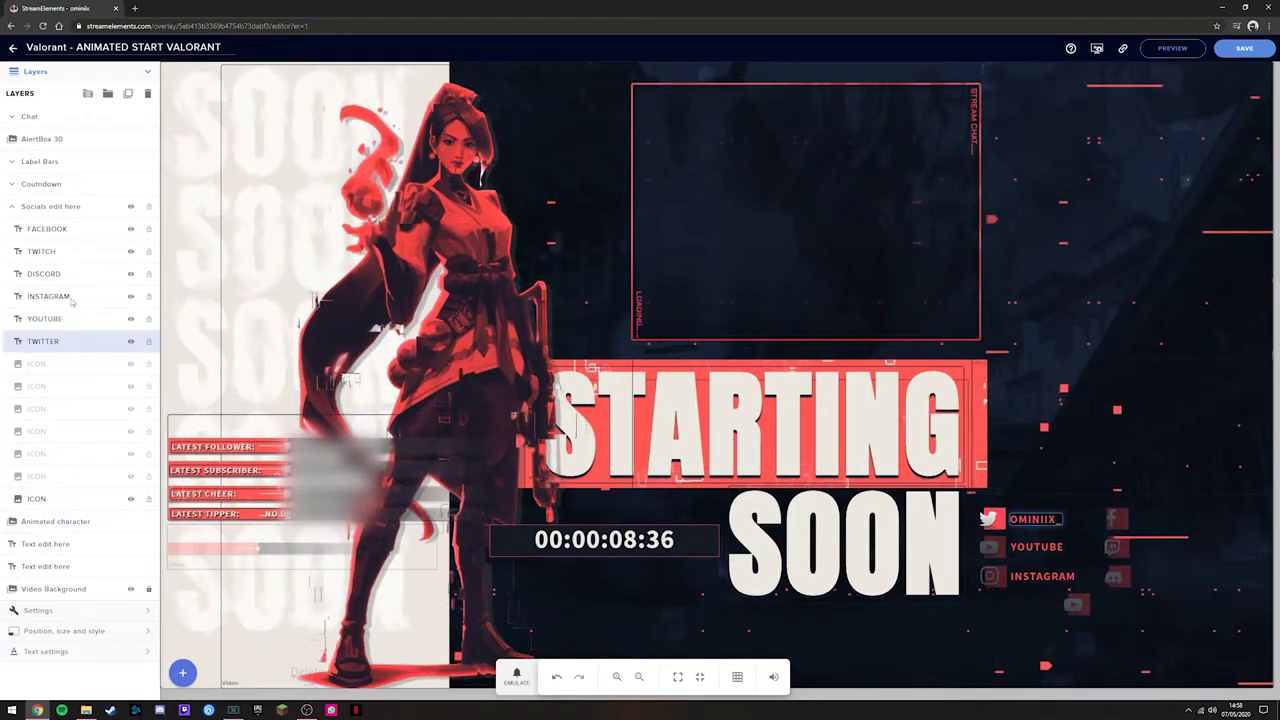
# Step: Hide the YOUTUBE, INSTAGRAM, DISCORD, TWITCH and FACEBOOK labels and save the overlay
pyautogui.click(130, 318)
pyautogui.click(130, 296)
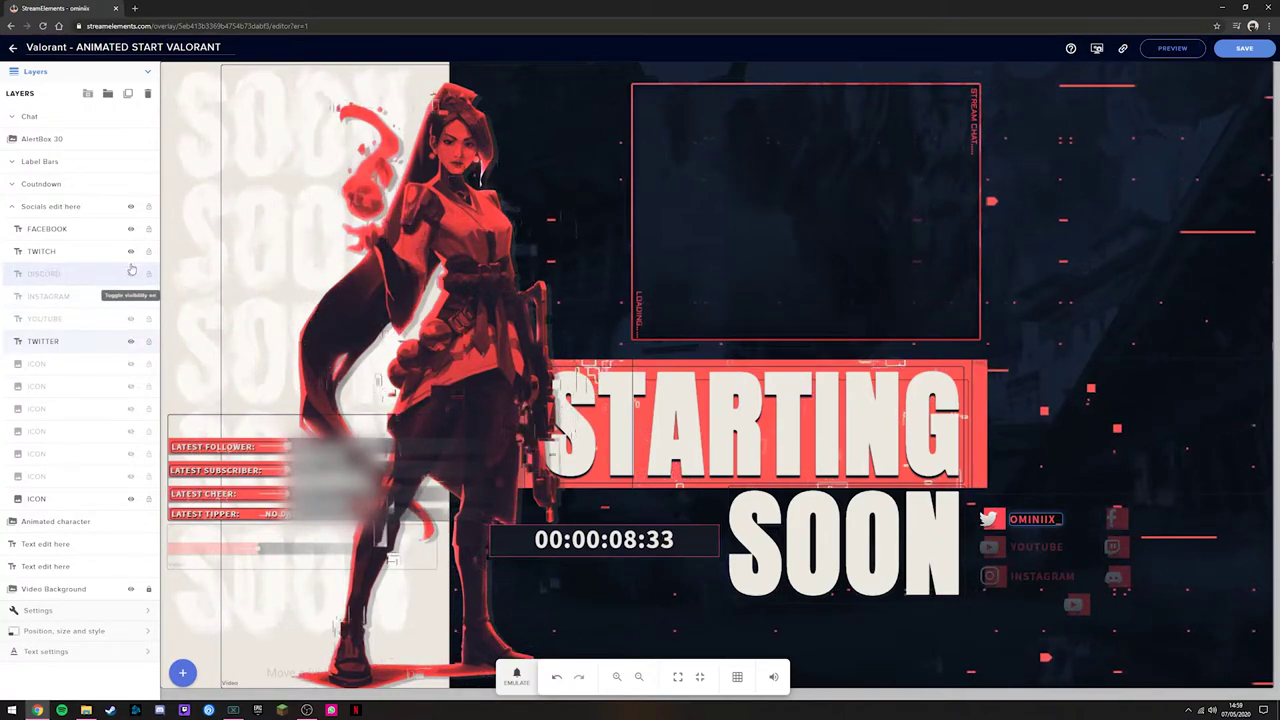
pyautogui.click(130, 273)
pyautogui.click(130, 251)
pyautogui.click(130, 229)
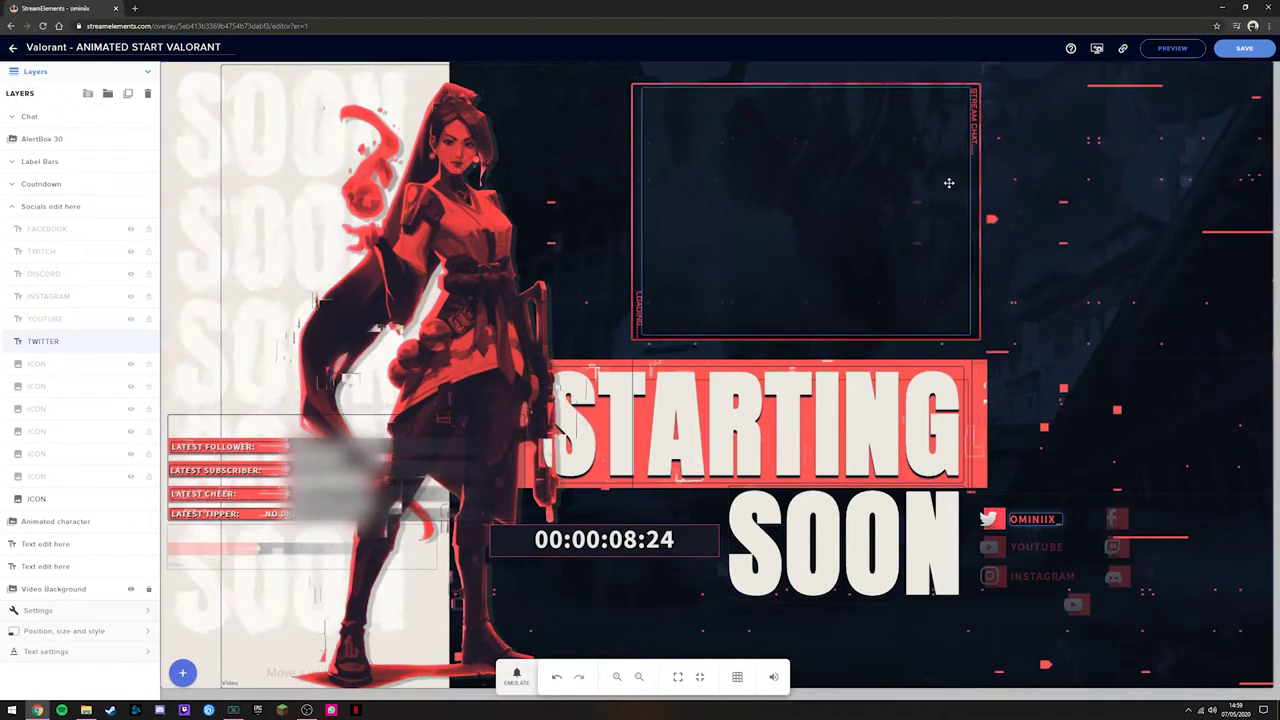
pyautogui.click(1245, 48)
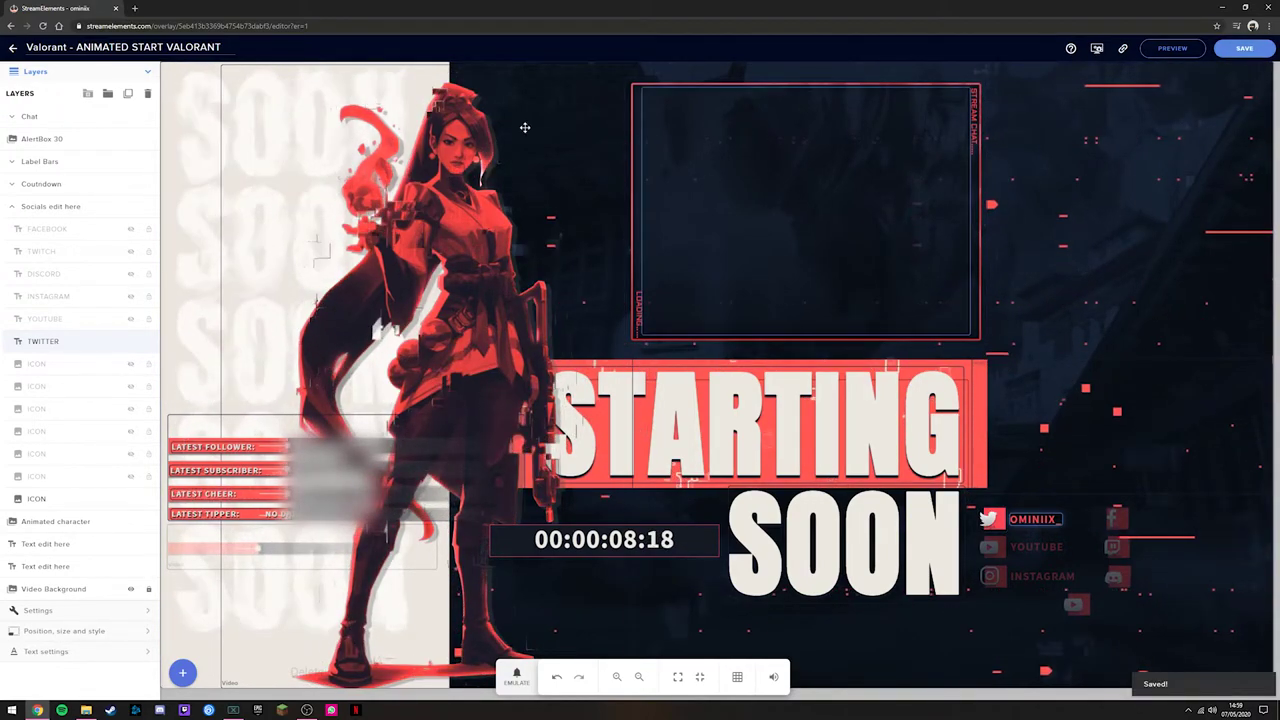
# Step: Copy the Animated Start overlay's link from the My overlays list
pyautogui.click(13, 48)
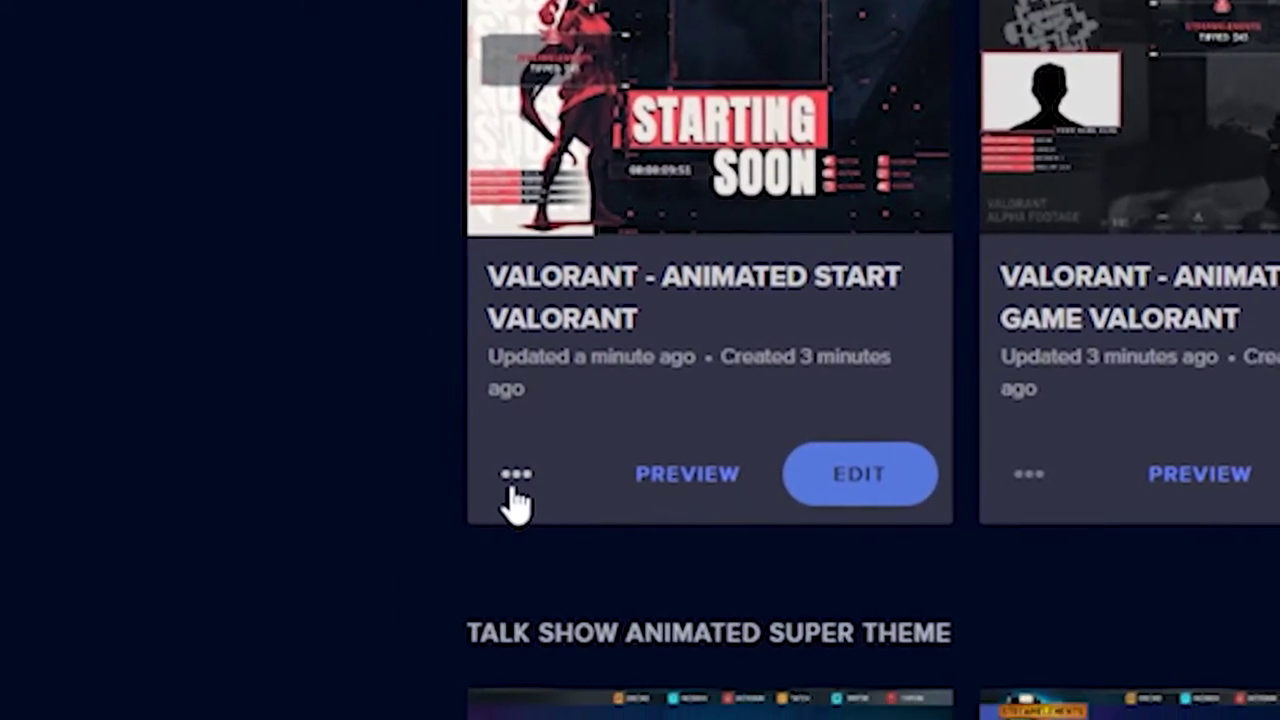
pyautogui.click(514, 484)
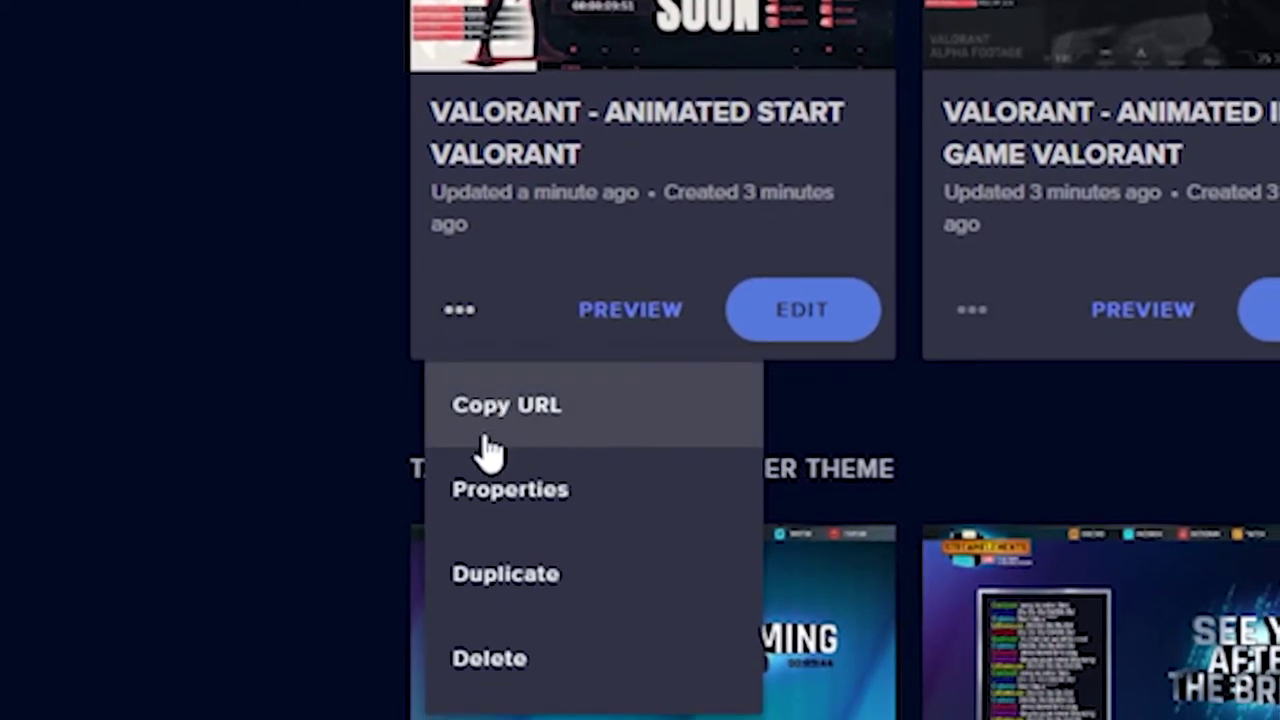
pyautogui.click(543, 429)
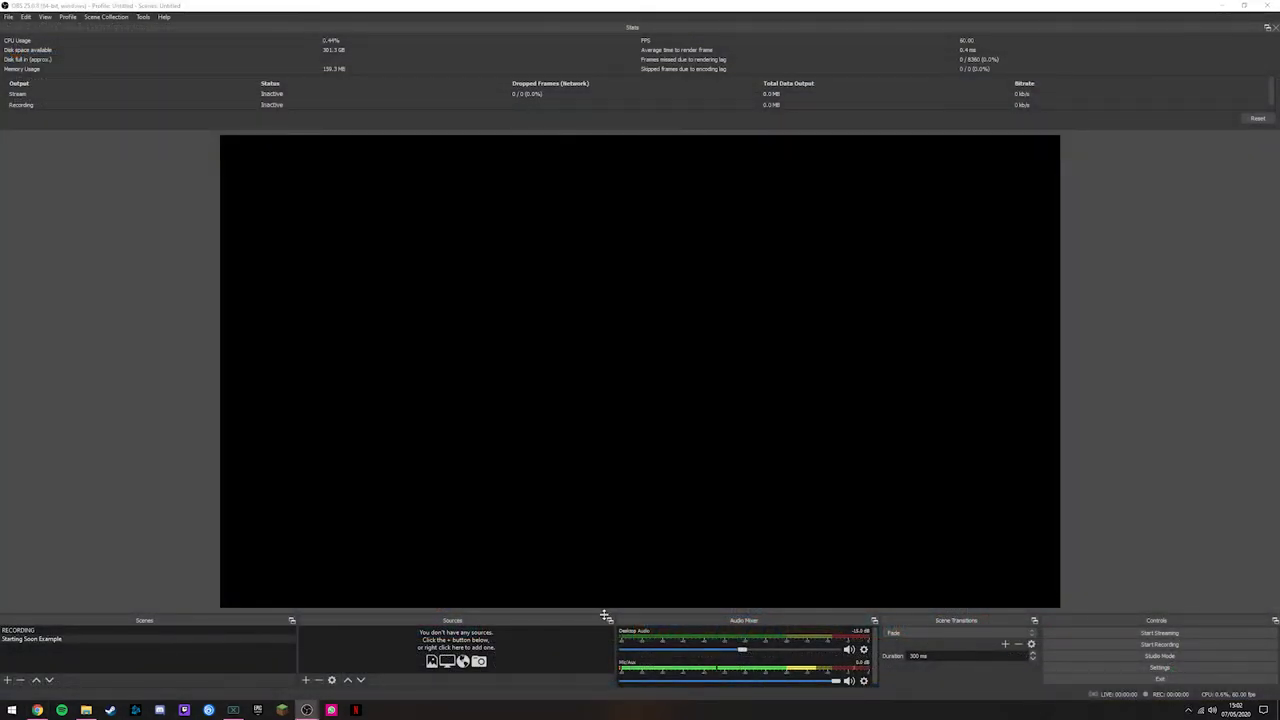
# Step: Enlarge the OBS scene and source panels and bring up the add-source menu
pyautogui.moveTo(605, 615); pyautogui.dragTo(600, 572)
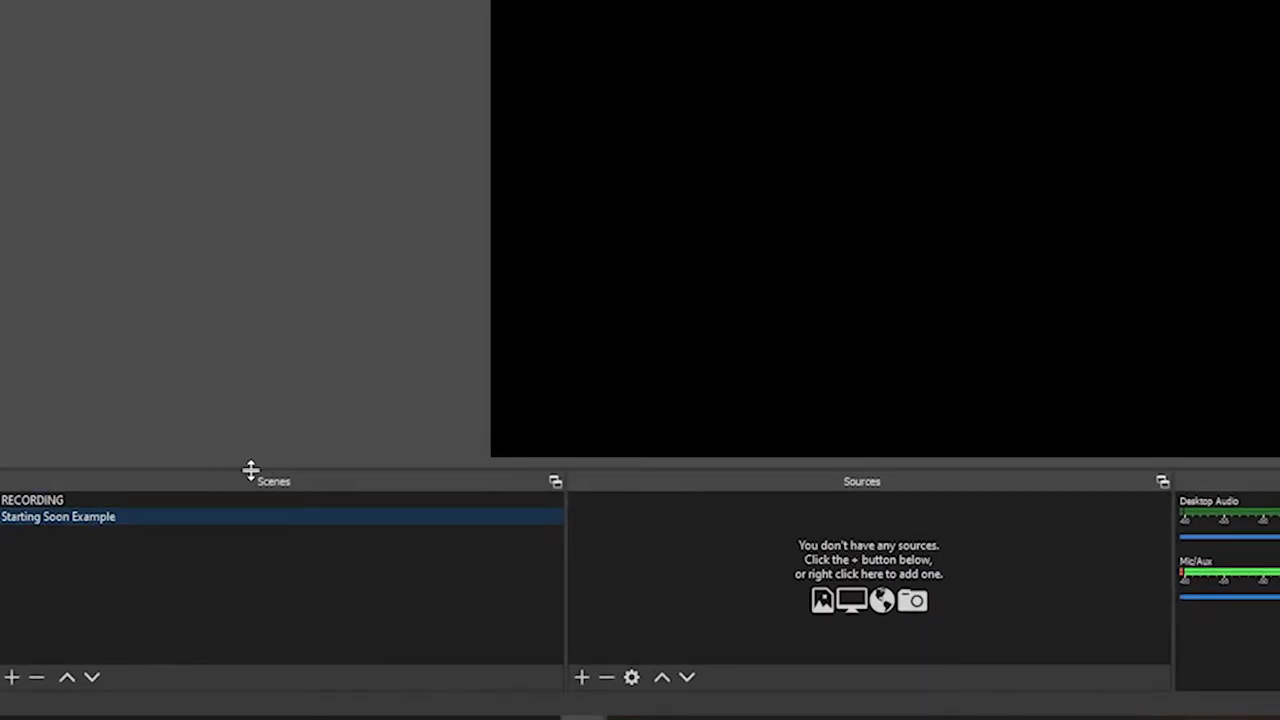
pyautogui.click(12, 677)
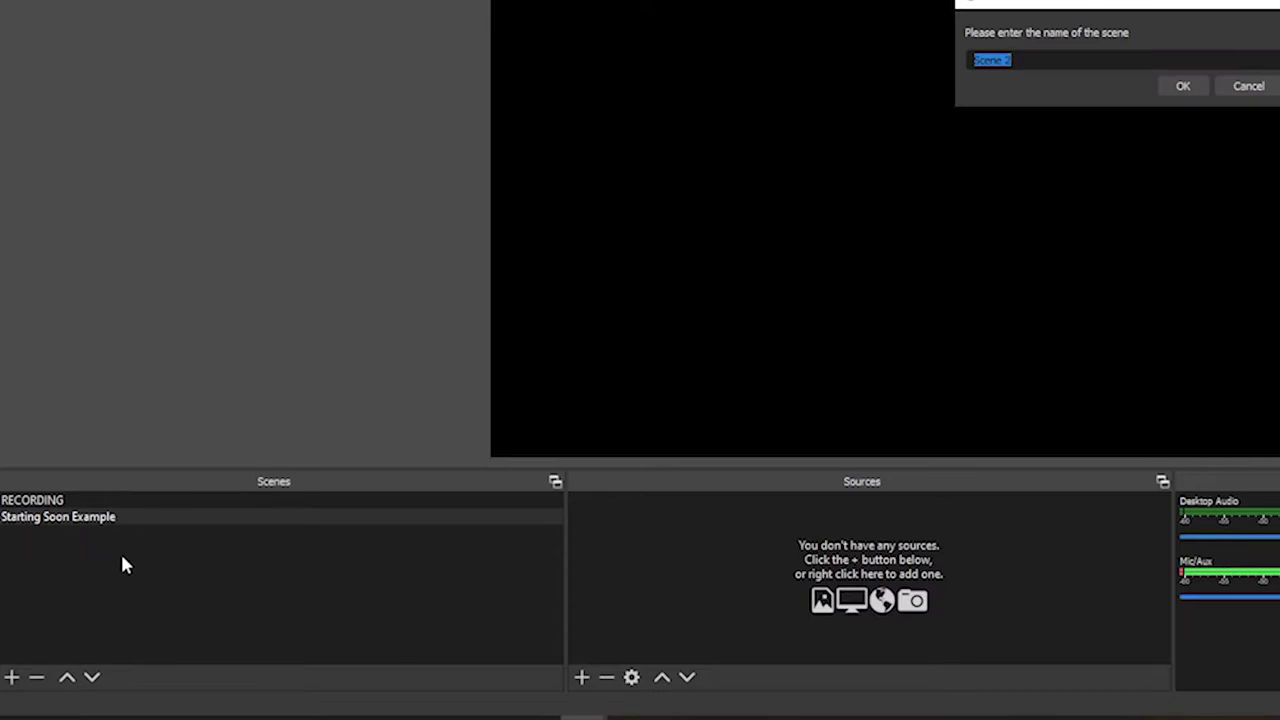
pyautogui.press('Escape')
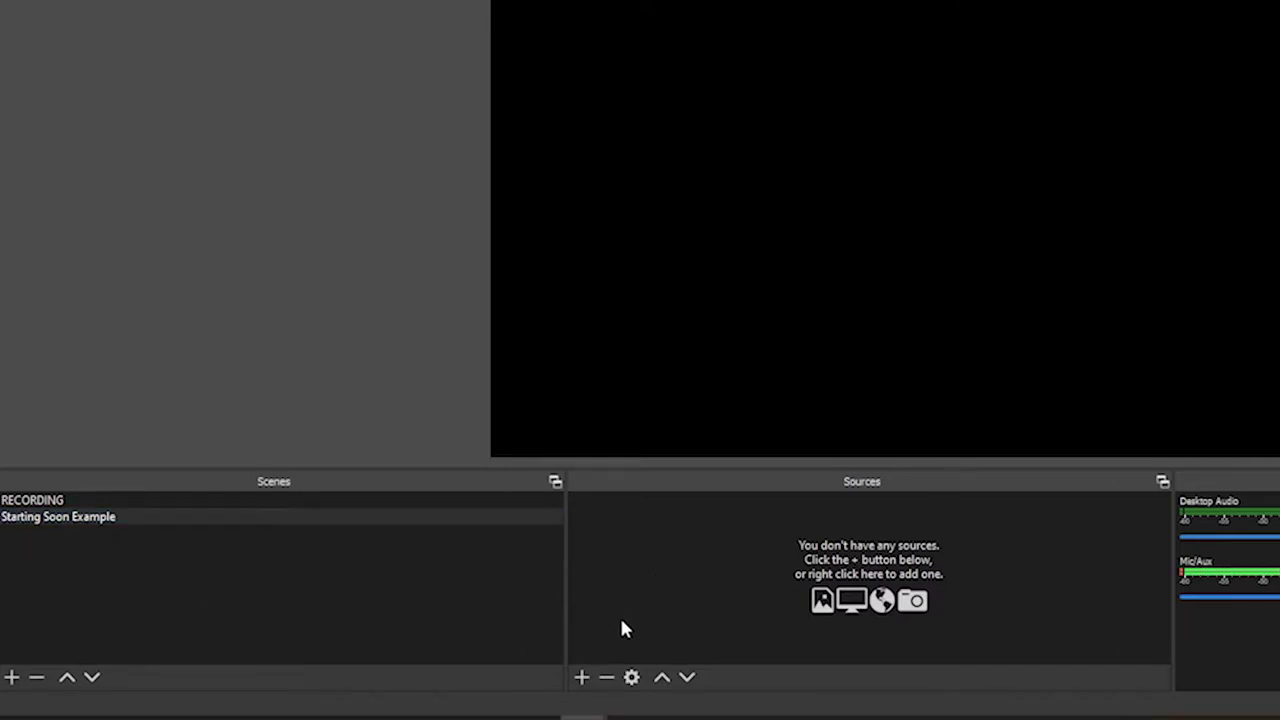
pyautogui.click(581, 679)
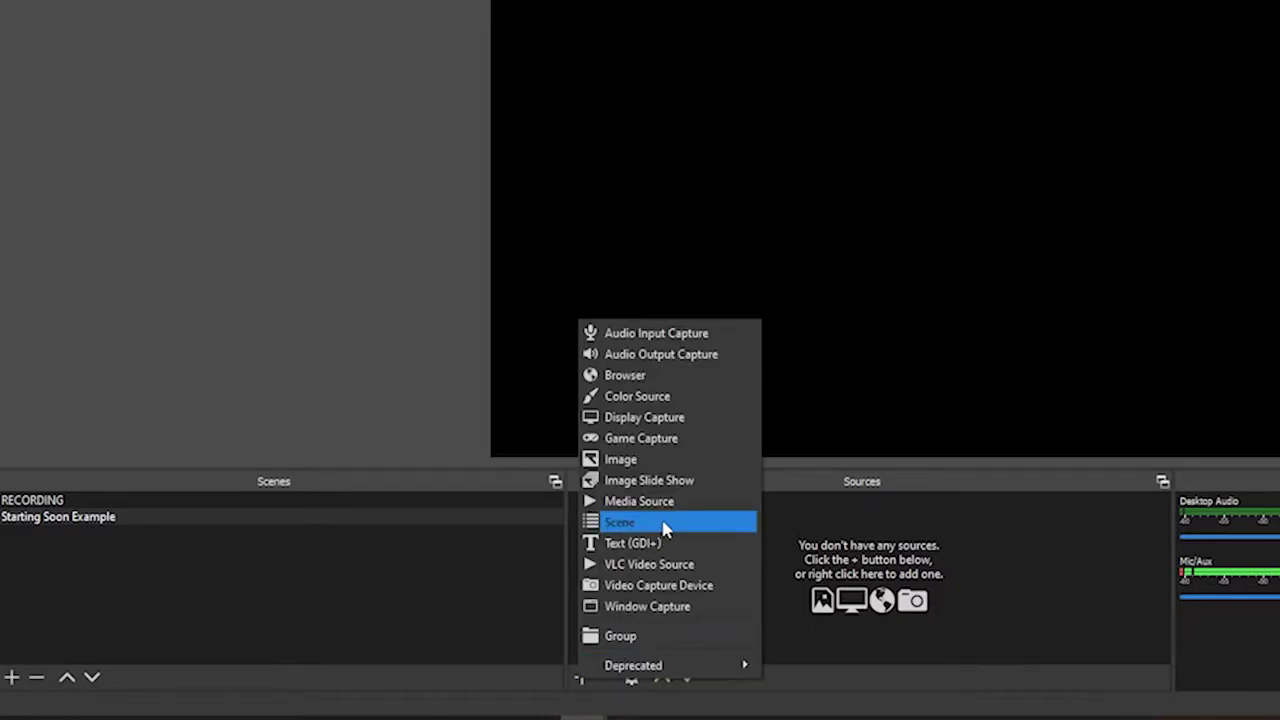
# Step: Create a Browser source named 'Starting Soon Browser'
pyautogui.click(667, 382)
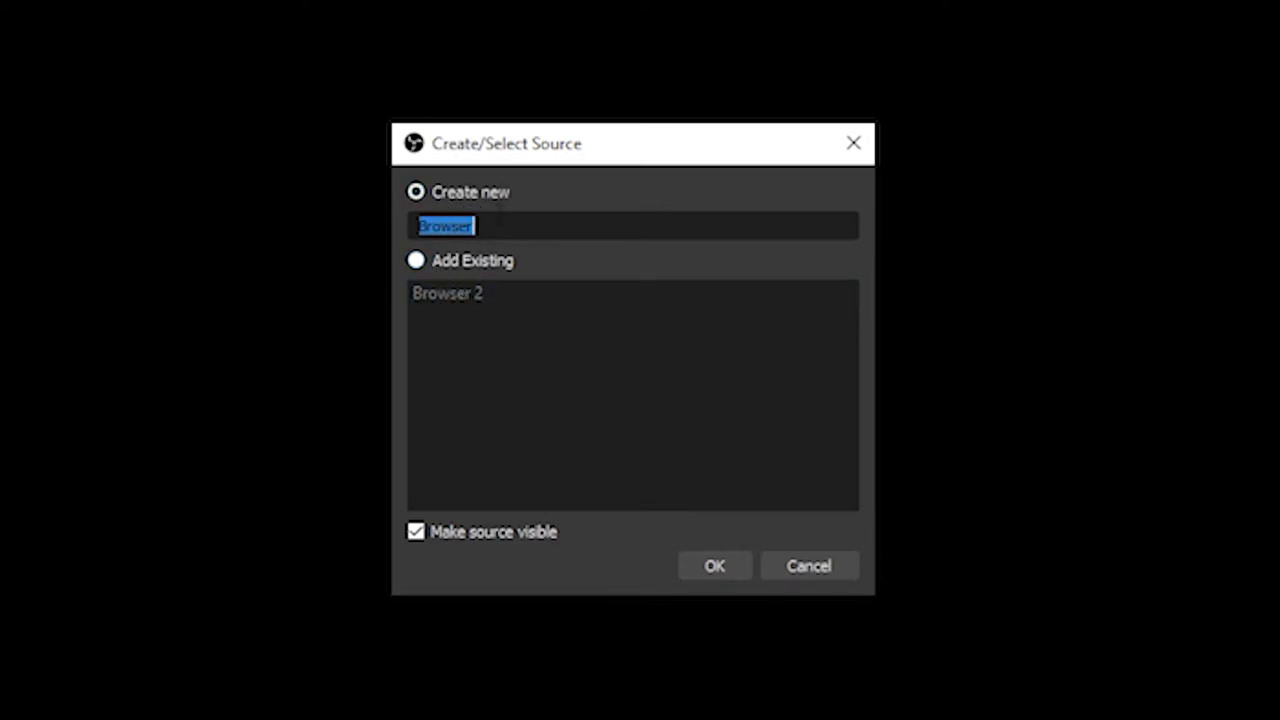
pyautogui.write('Strarting Soon Video')
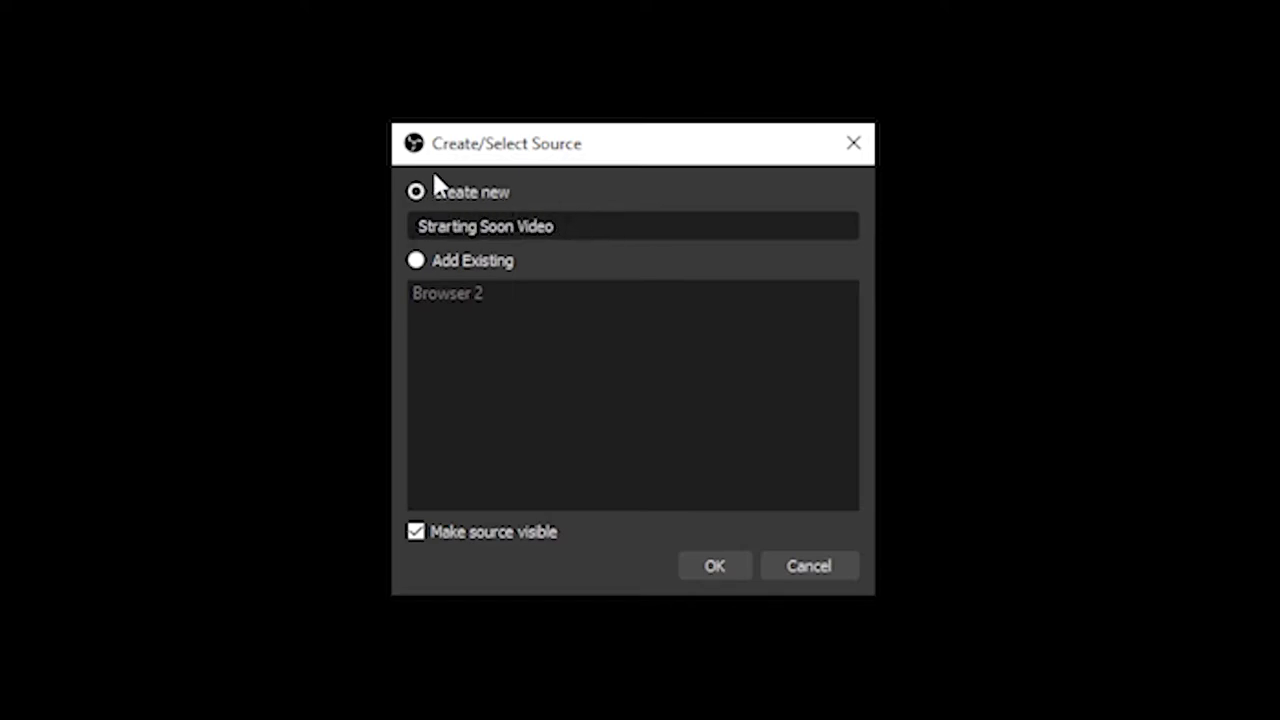
pyautogui.moveTo(556, 226); pyautogui.dragTo(508, 226)
pyautogui.write('Browser')
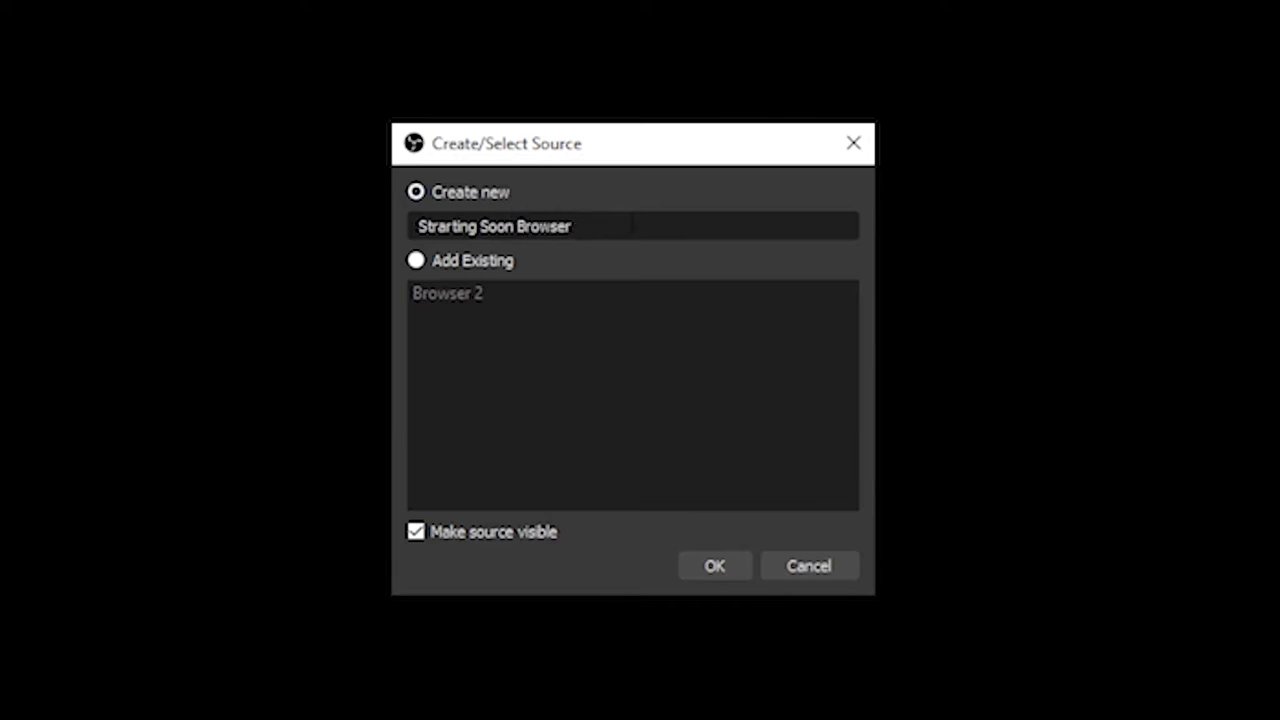
pyautogui.hotkey('ctrl', 'a')
pyautogui.click(508, 226)
pyautogui.click(490, 226)
# Step: Point the Starting Soon Browser source at the pasted StreamElements overlay URL, sized 1920×1080
pyautogui.click(716, 567)
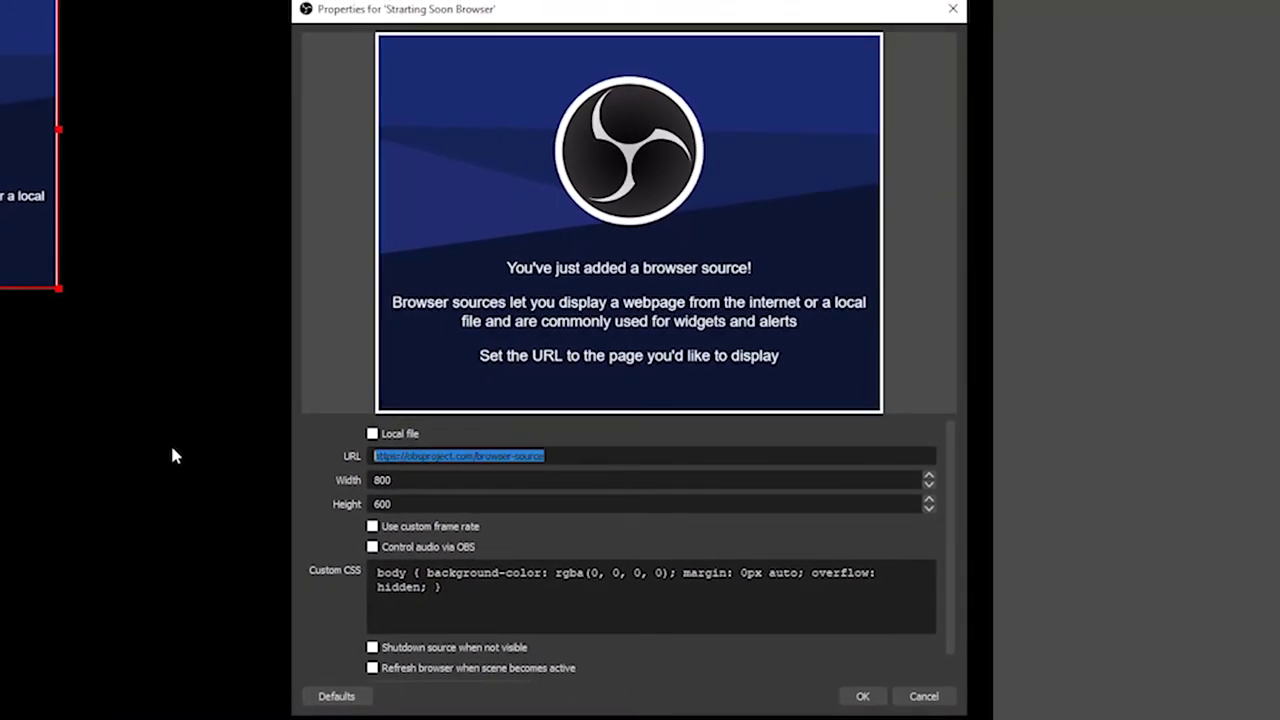
pyautogui.hotkey('ctrl', 'v')
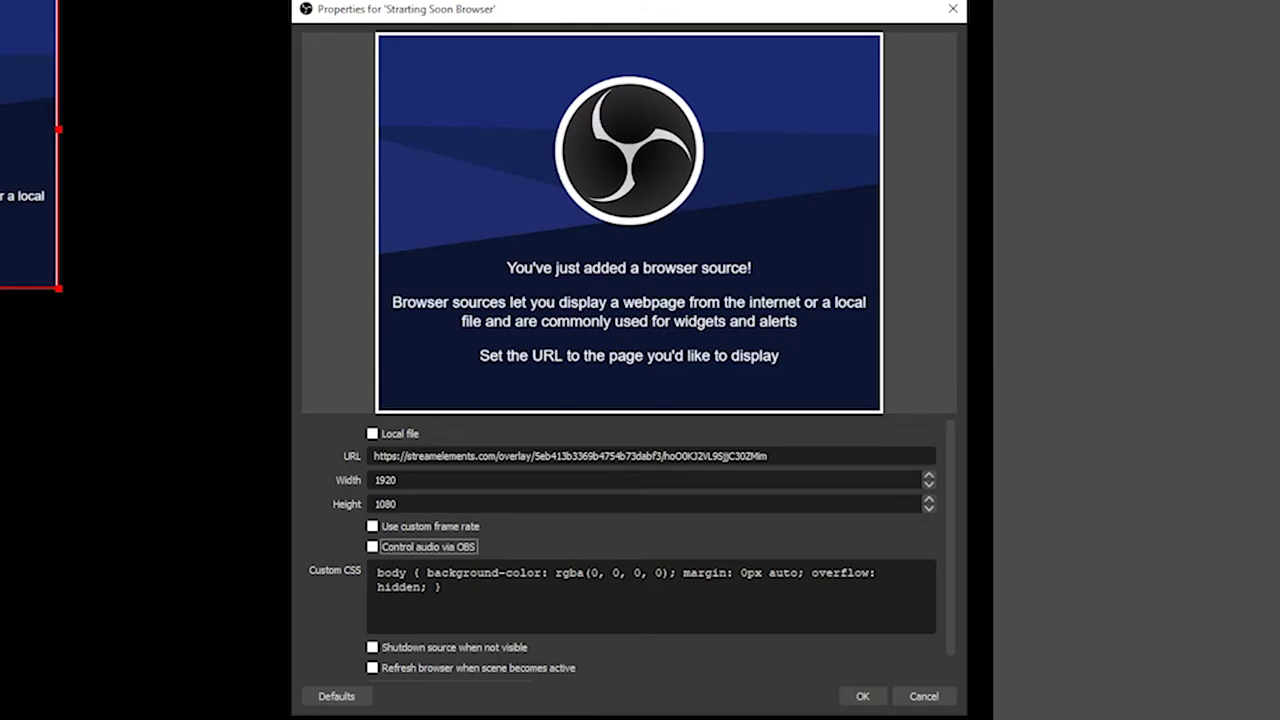
pyautogui.scroll(-1, 329, 557)
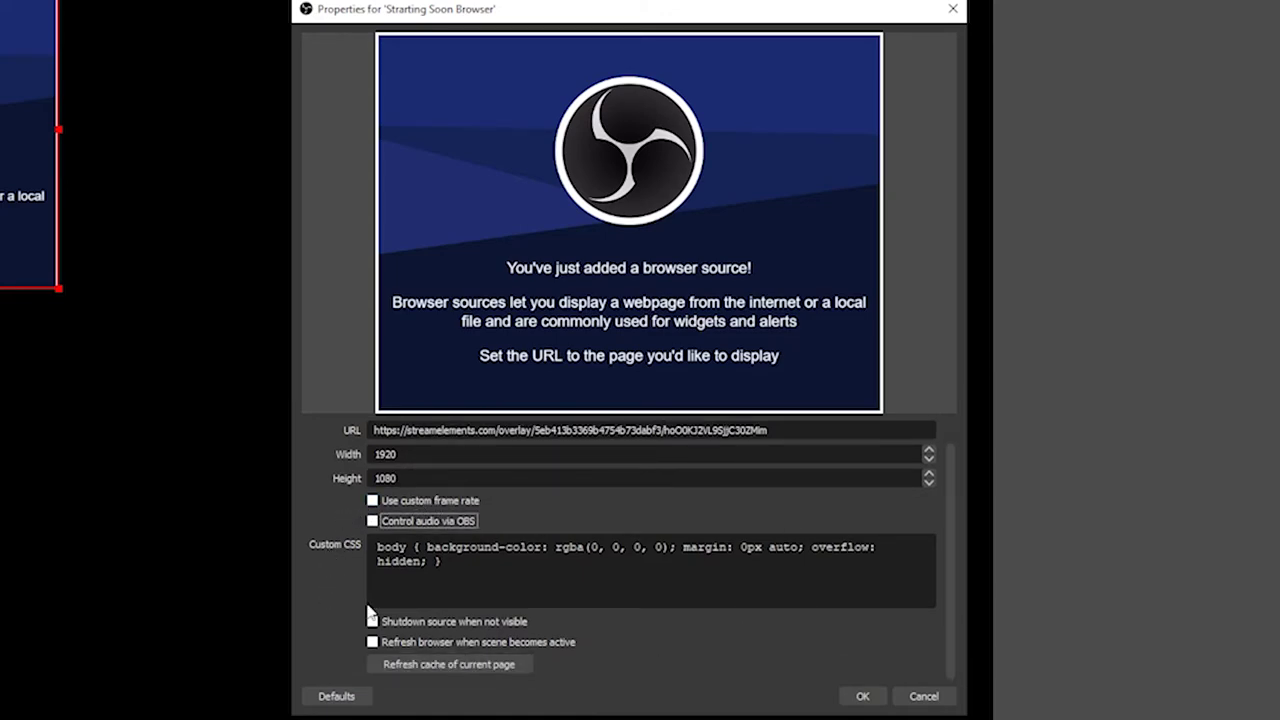
pyautogui.scroll(1, 330, 620)
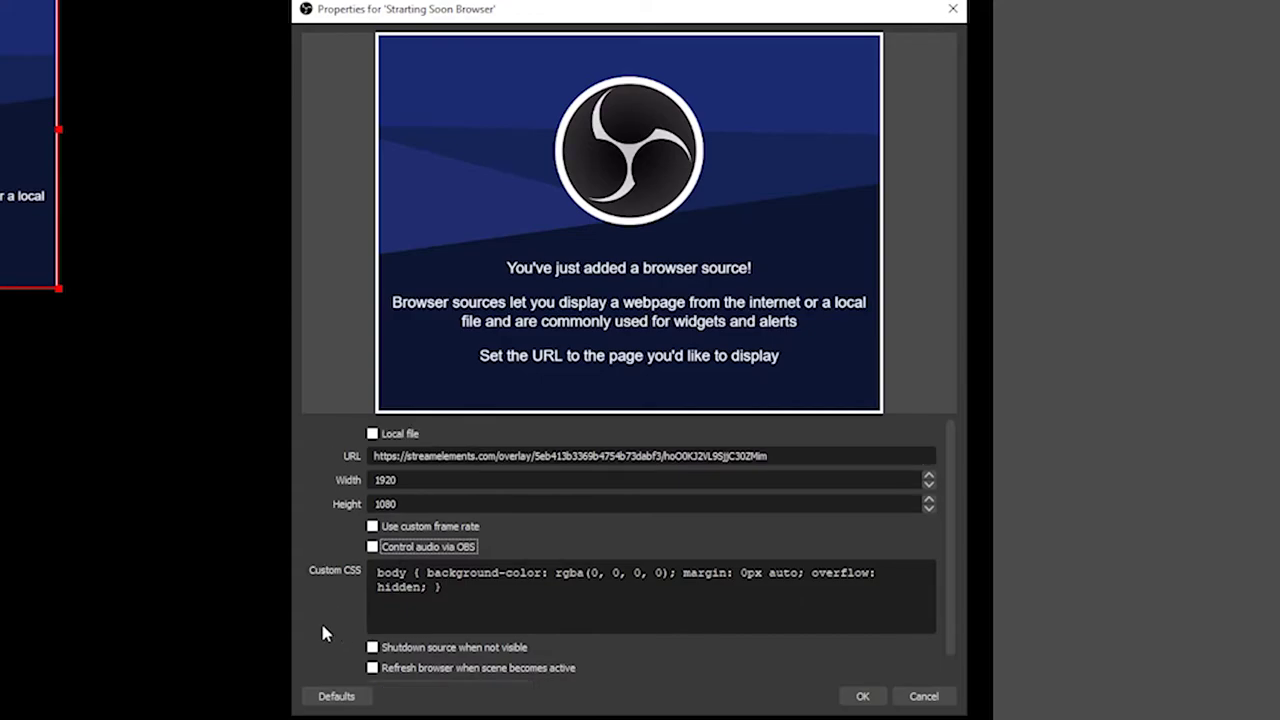
pyautogui.click(864, 695)
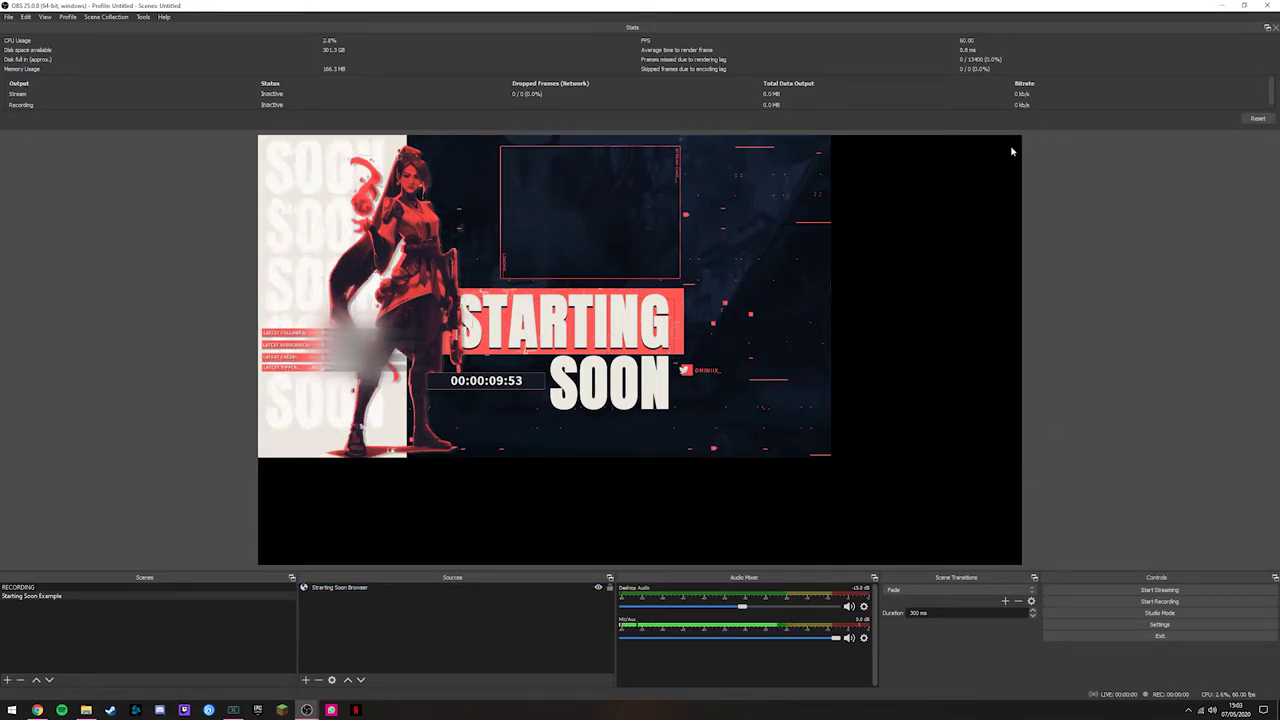
# Step: Stretch the Starting Soon Browser source and apply Transform > Fit to screen
pyautogui.moveTo(825, 461); pyautogui.dragTo(1050, 565)
pyautogui.click(1074, 552)
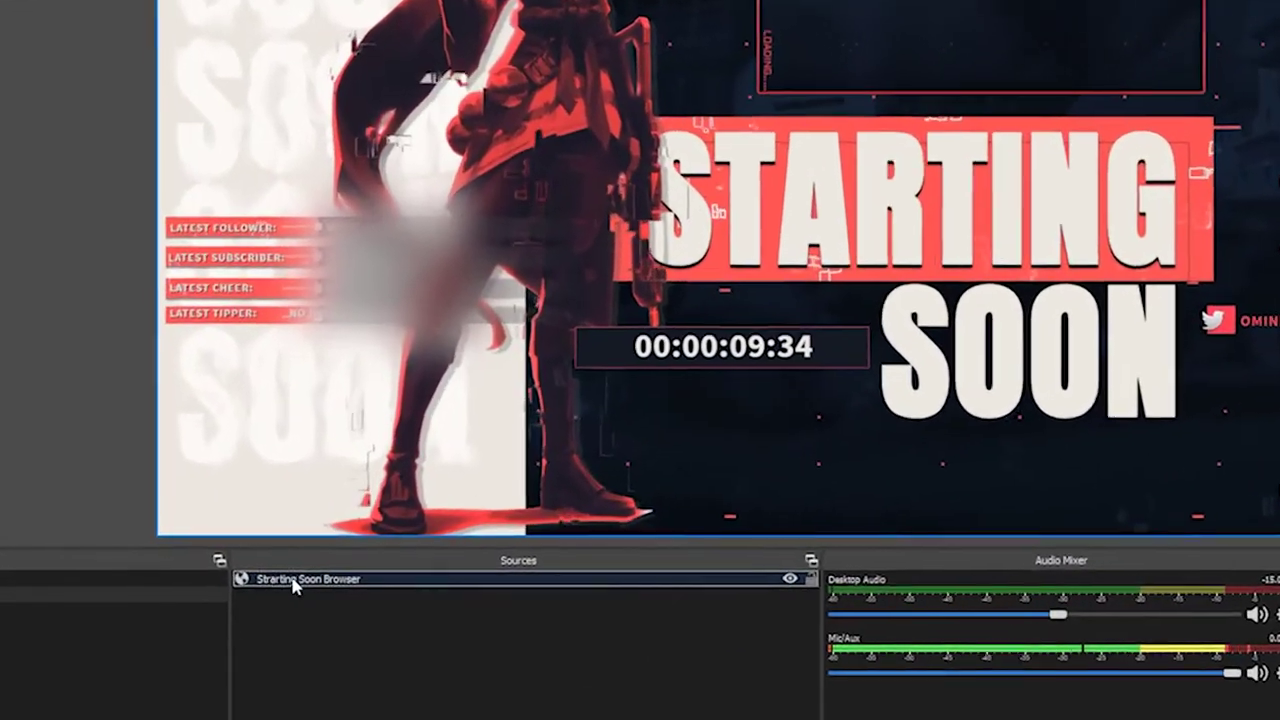
pyautogui.rightClick(328, 588)
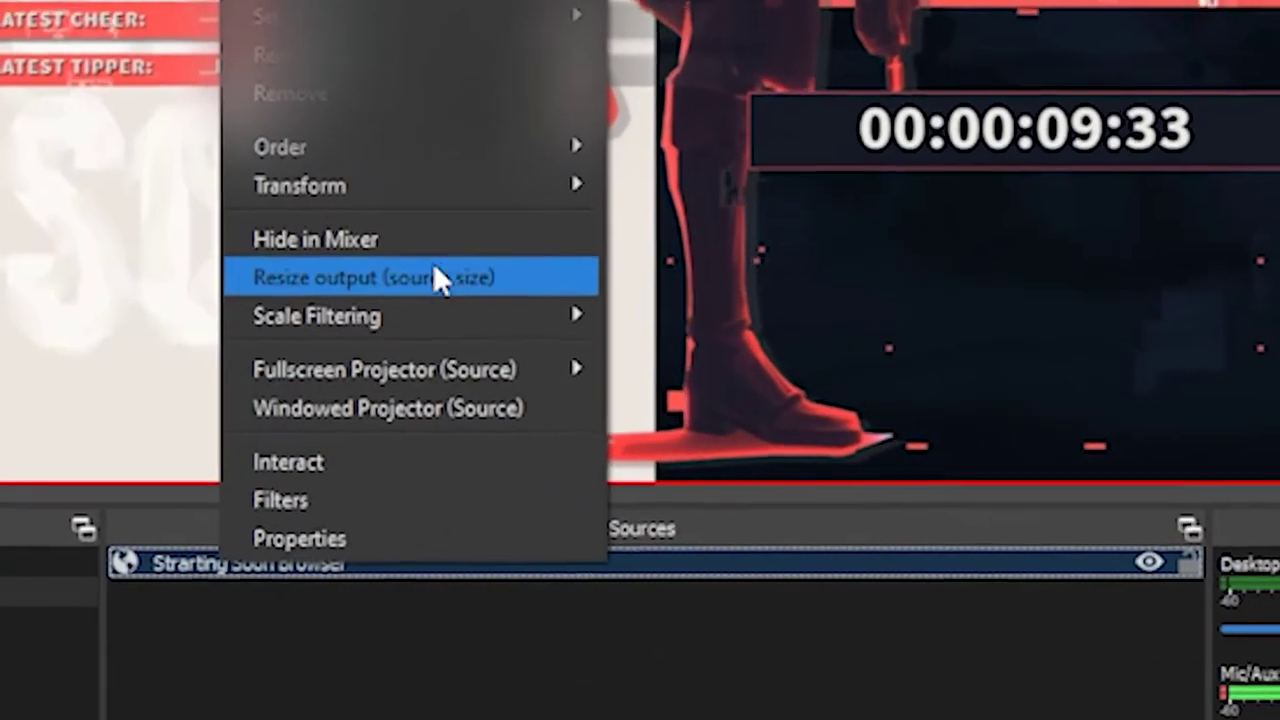
pyautogui.moveTo(400, 250)
pyautogui.click(778, 580)
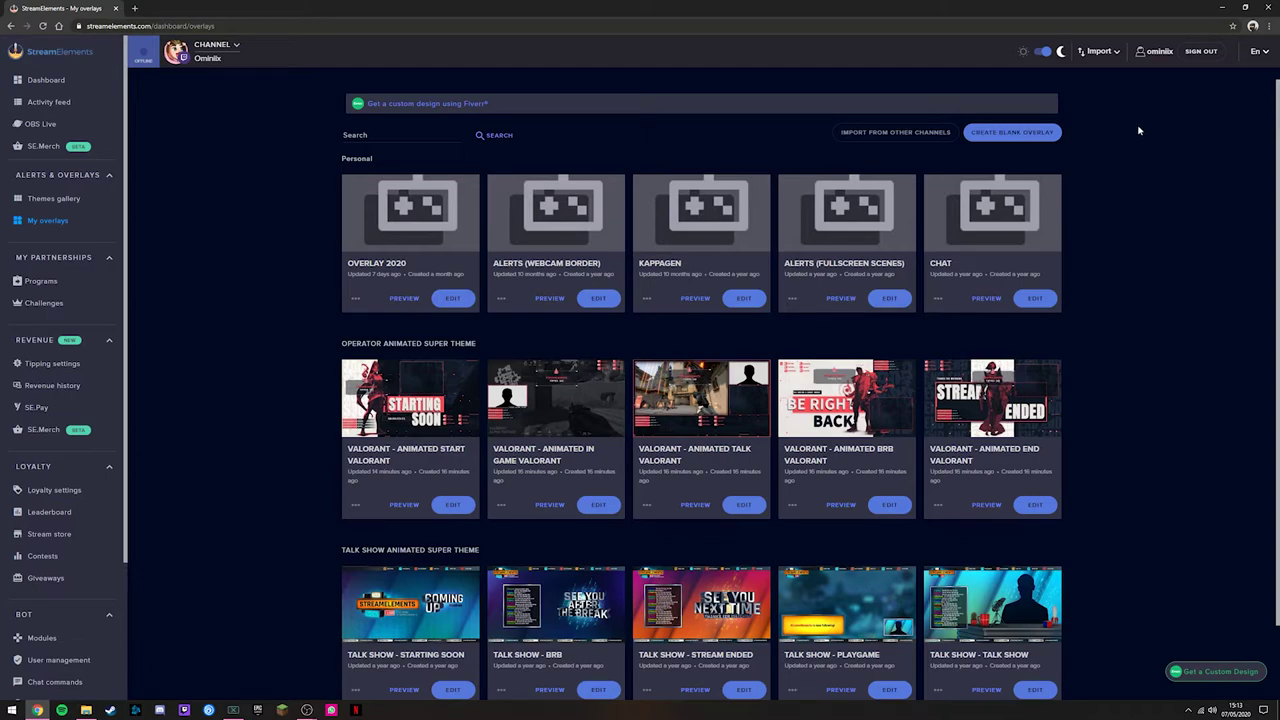
# Step: Minimize Chrome to bring the OBS Studio window back to the front
pyautogui.click(1222, 9)
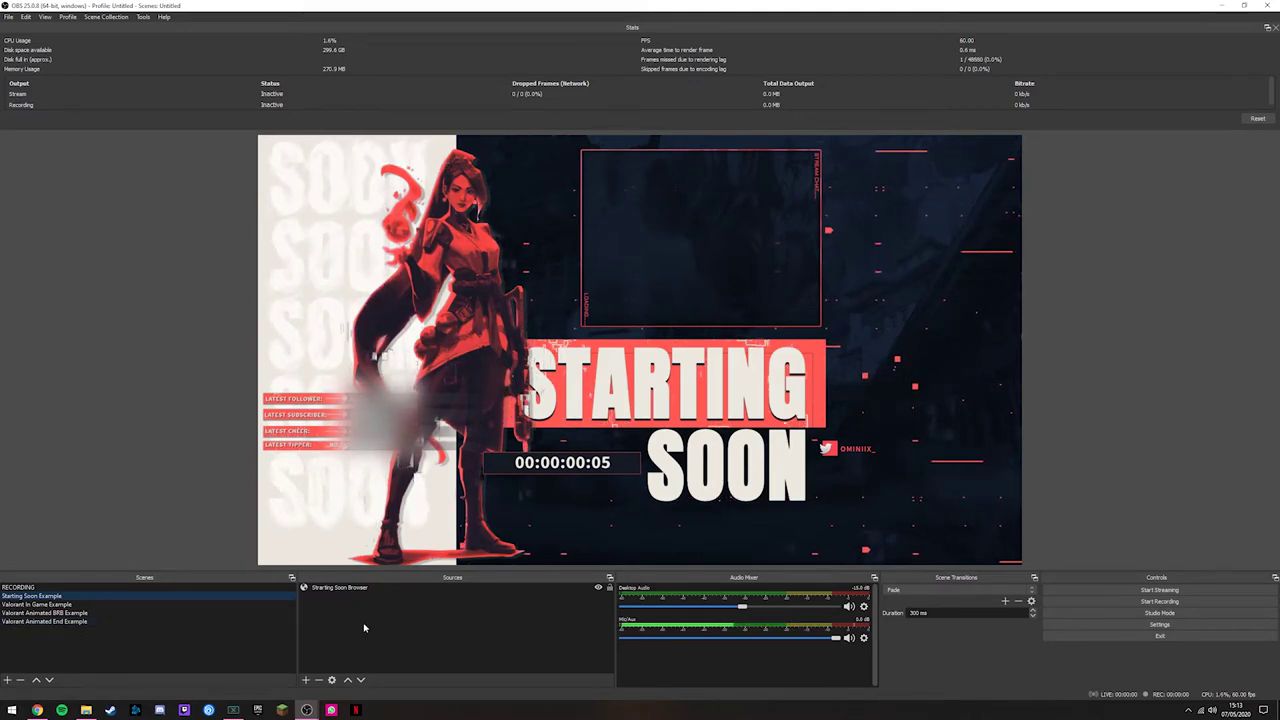
# Step: Preview the Starting Soon, Animated End, Animated BRB and In Game Valorant example scenes in turn
pyautogui.click(337, 590)
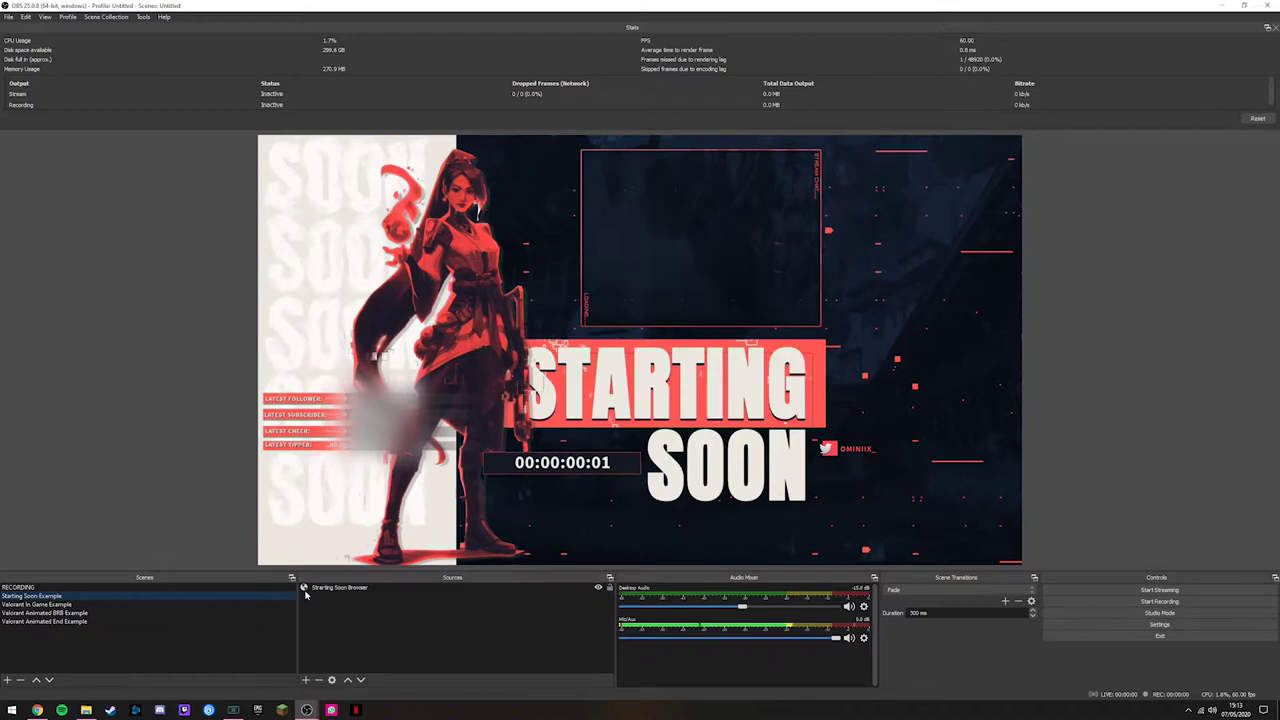
pyautogui.click(25, 621)
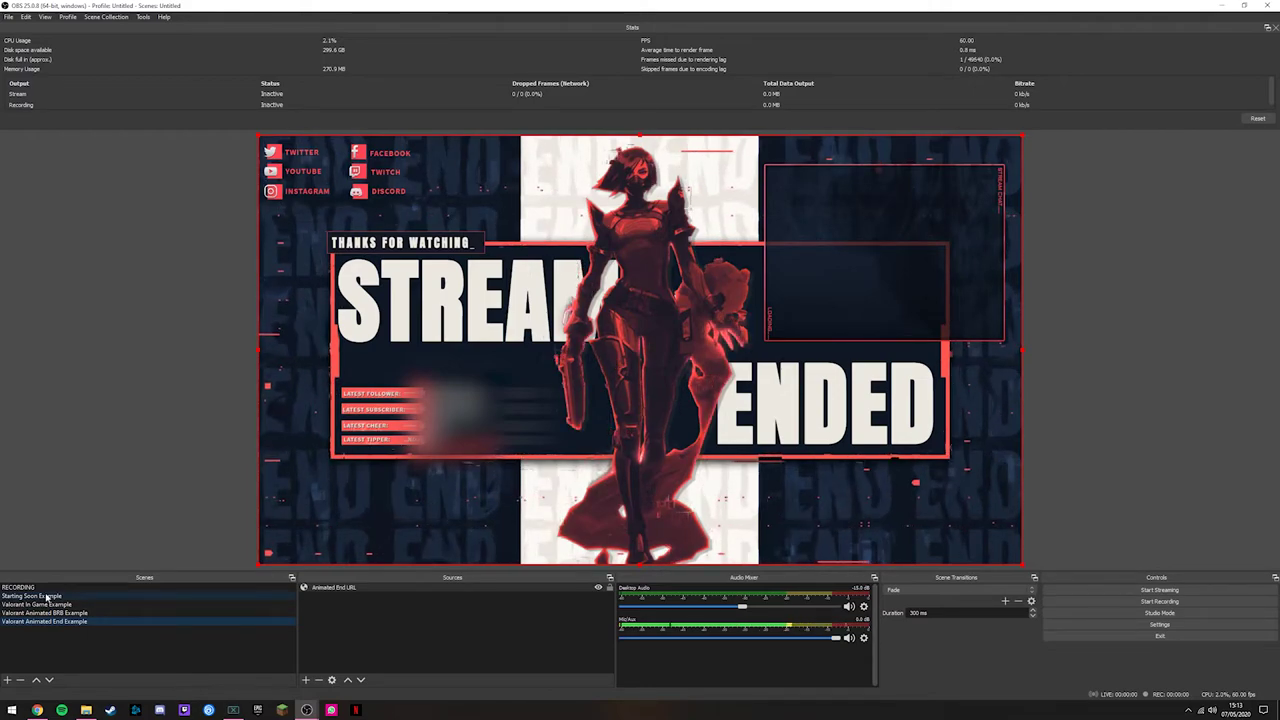
pyautogui.click(46, 596)
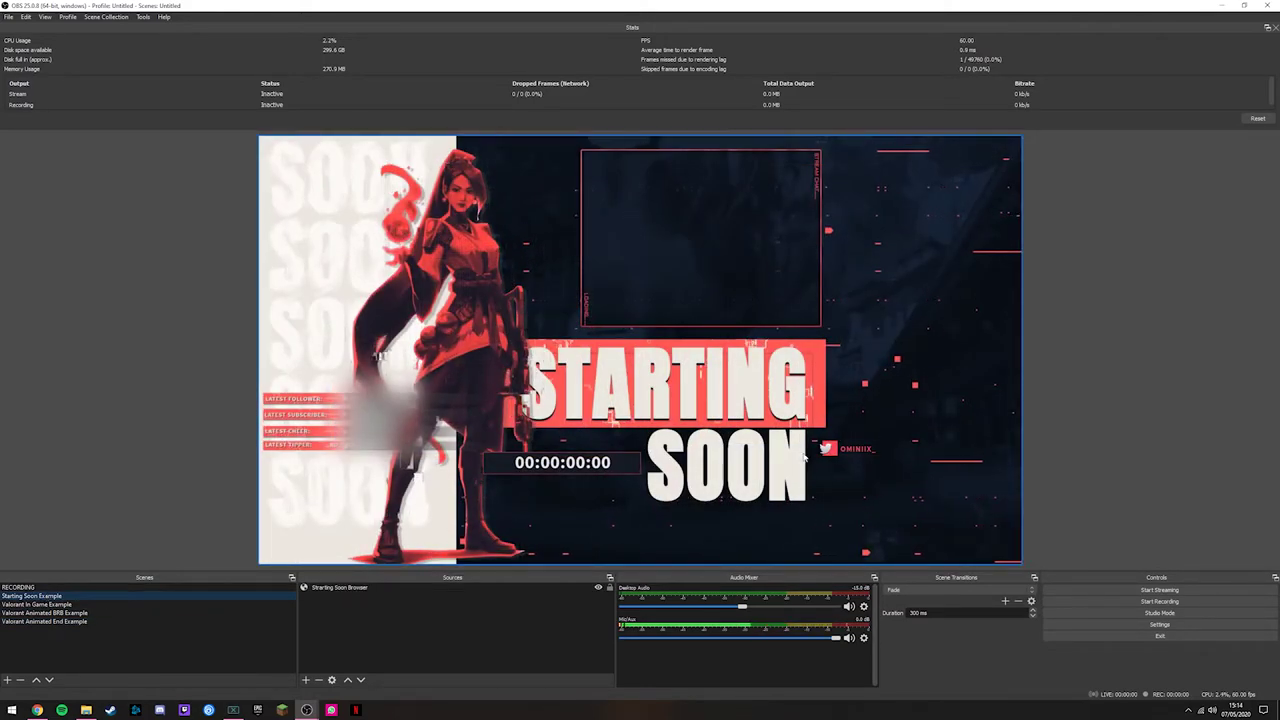
pyautogui.click(66, 622)
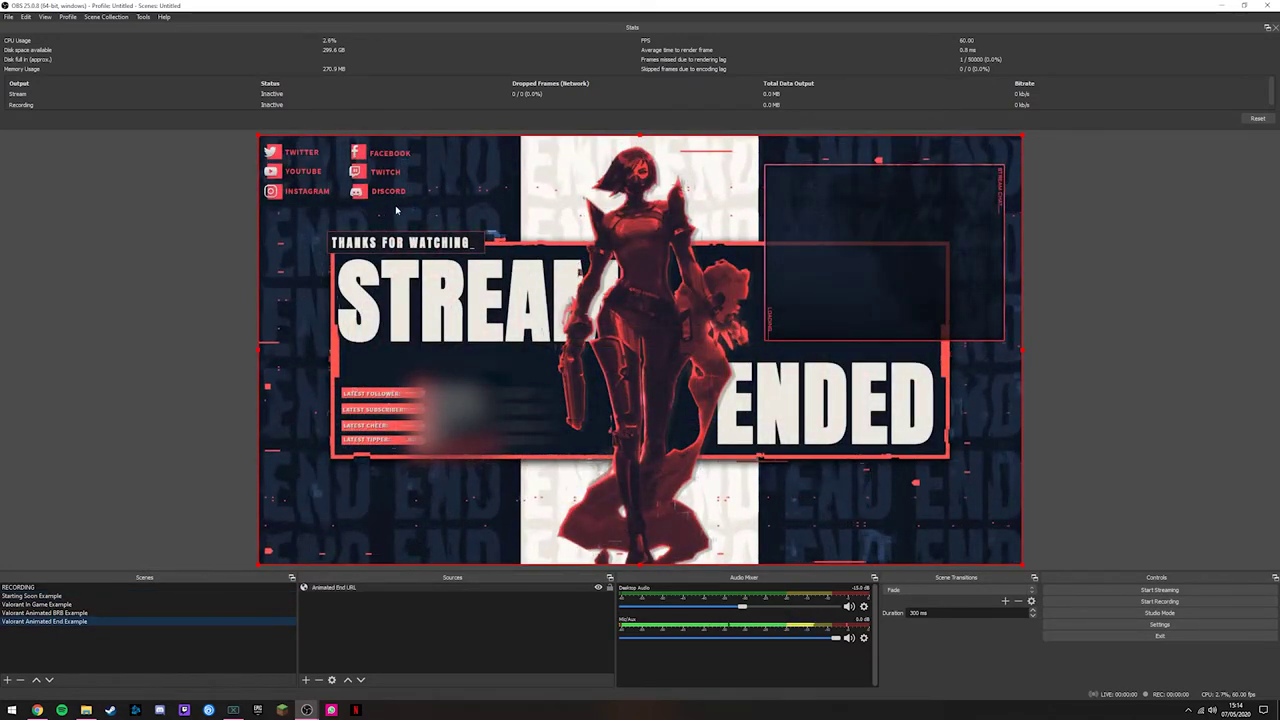
pyautogui.click(60, 613)
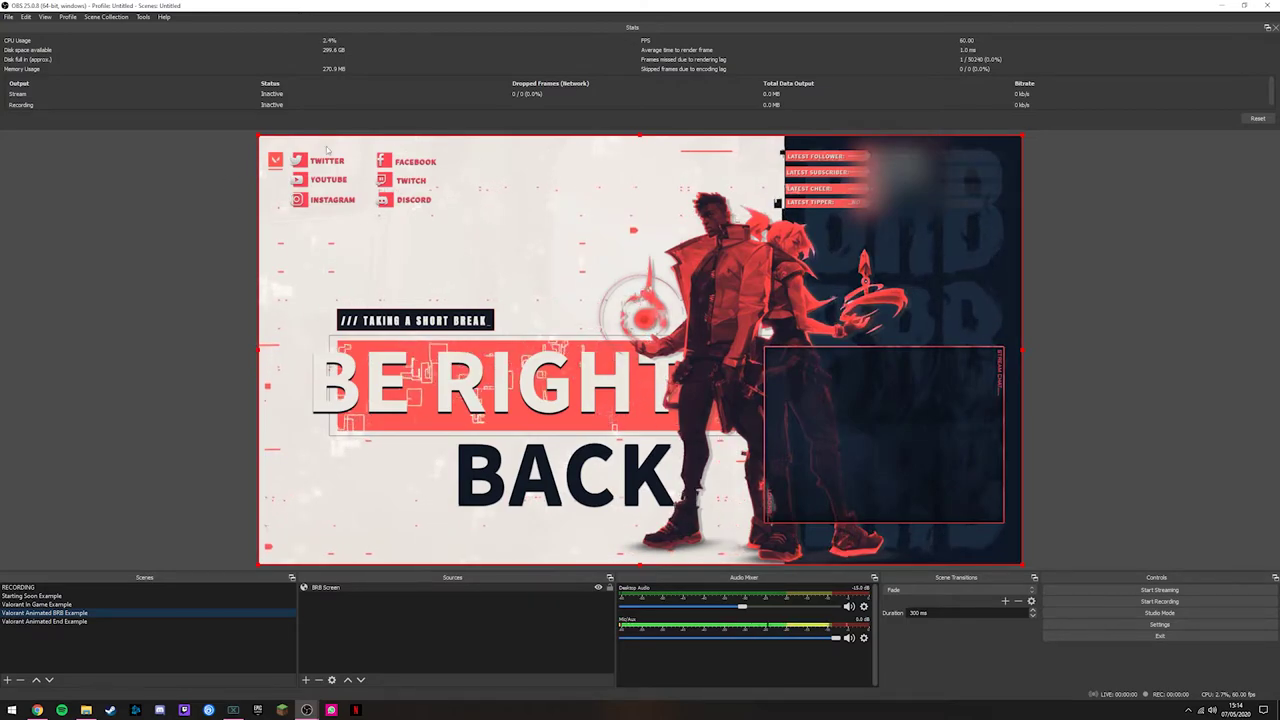
pyautogui.click(45, 605)
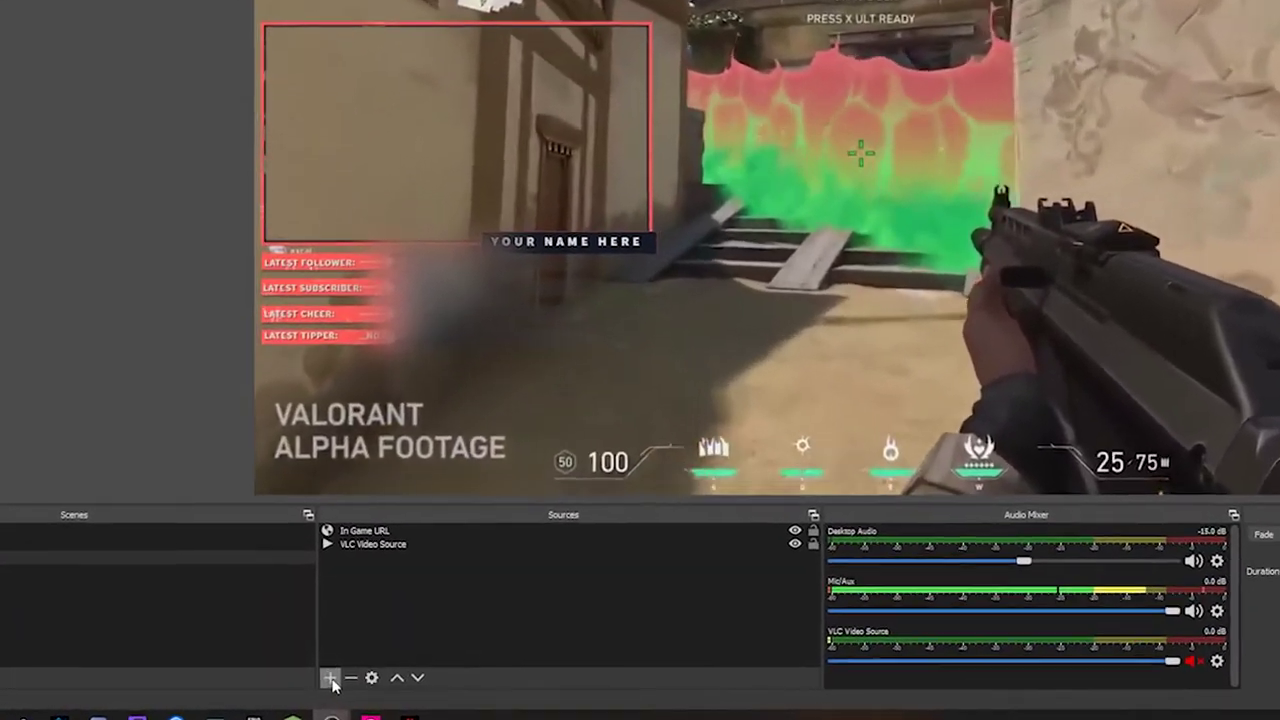
# Step: Add a new Video Capture Device source to the scene
pyautogui.click(306, 679)
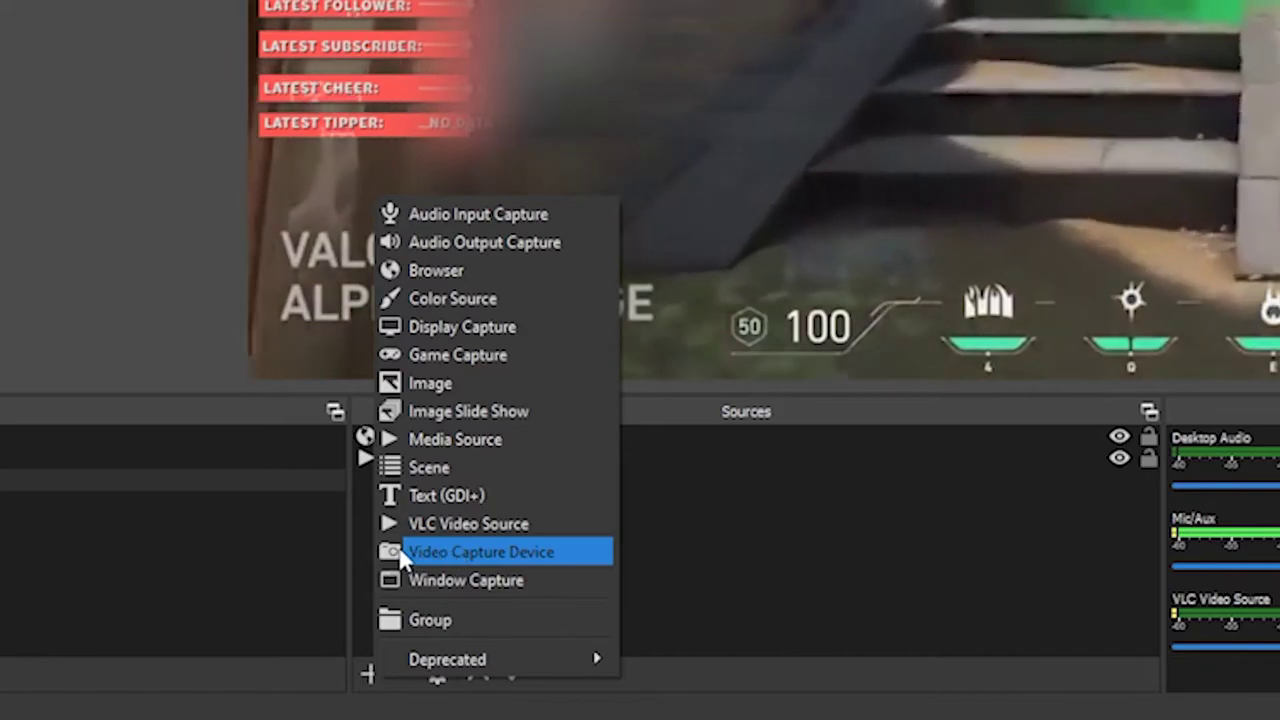
pyautogui.click(420, 581)
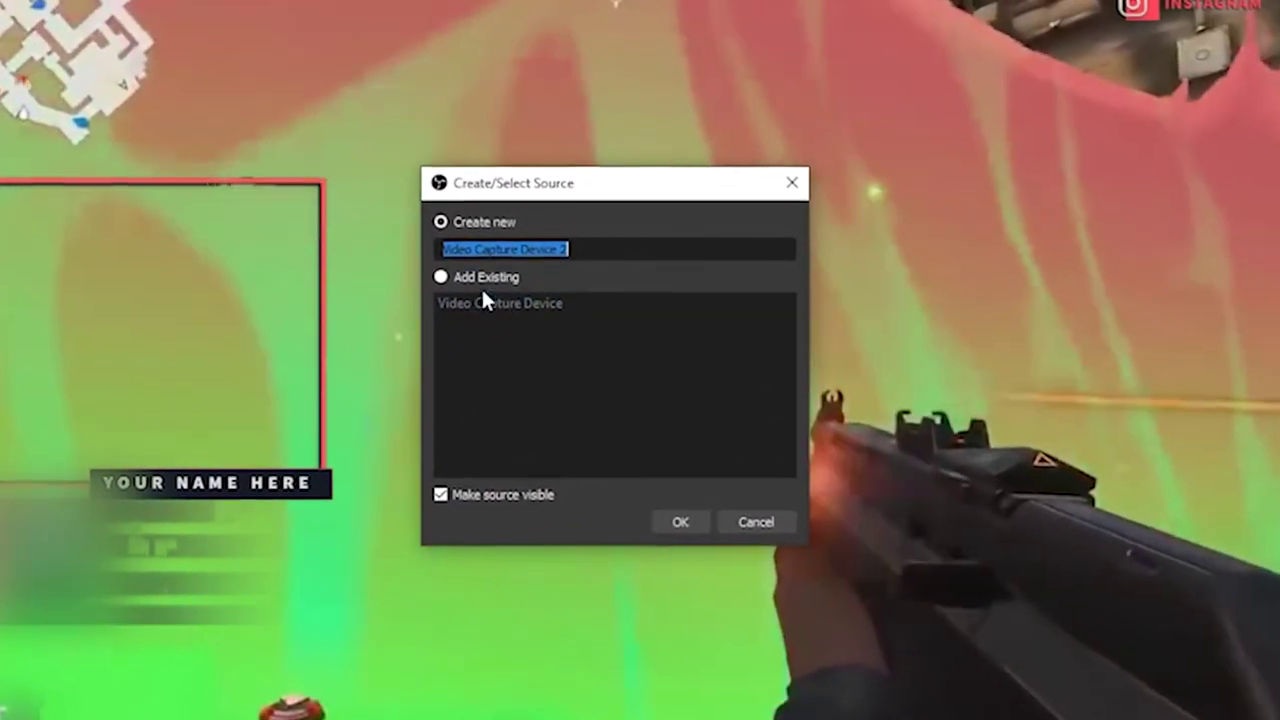
pyautogui.click(680, 521)
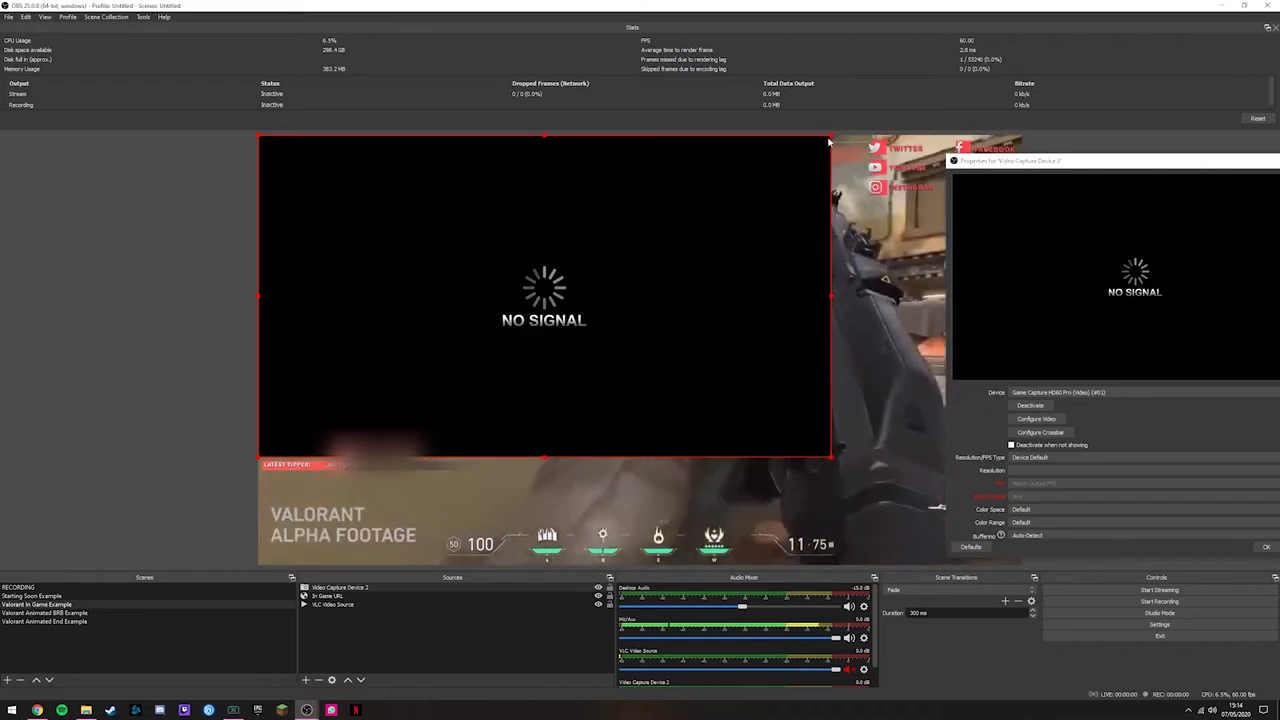
# Step: Fit the webcam capture inside the overlay's webcam frame, behind the overlay, then select the game footage
pyautogui.moveTo(829, 142); pyautogui.dragTo(531, 303)
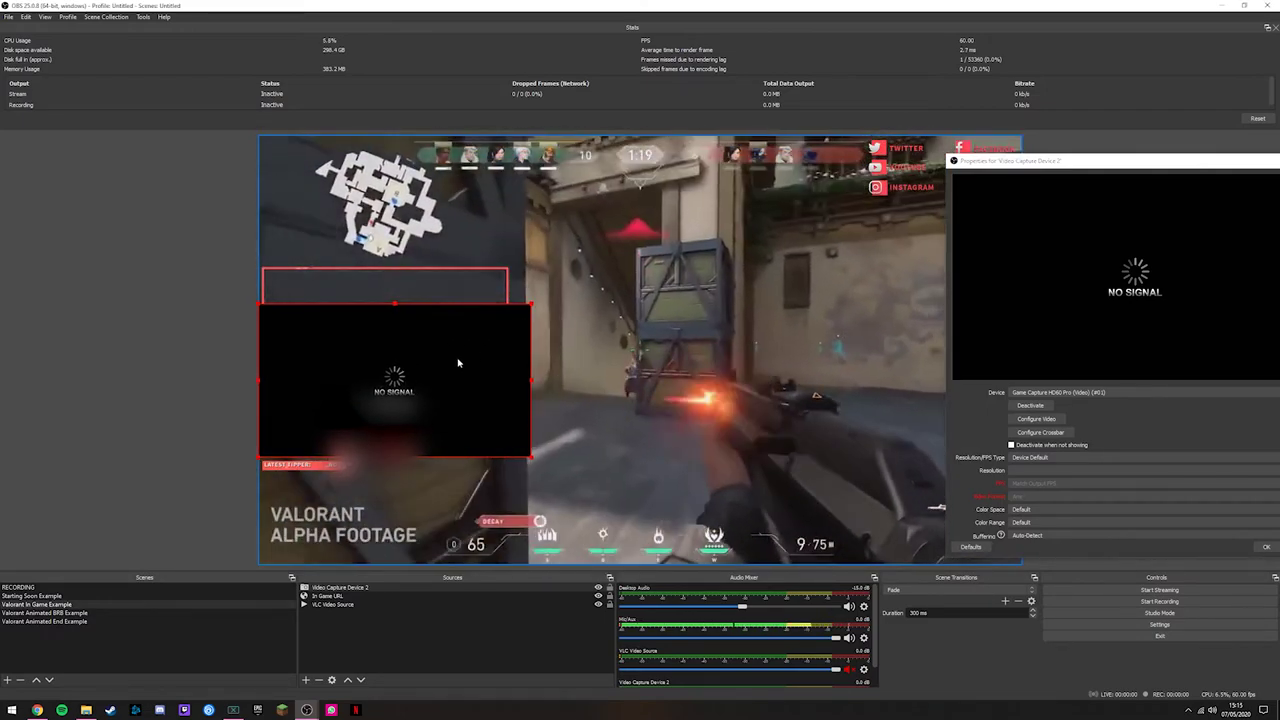
pyautogui.moveTo(458, 363); pyautogui.dragTo(506, 295)
pyautogui.click(361, 679)
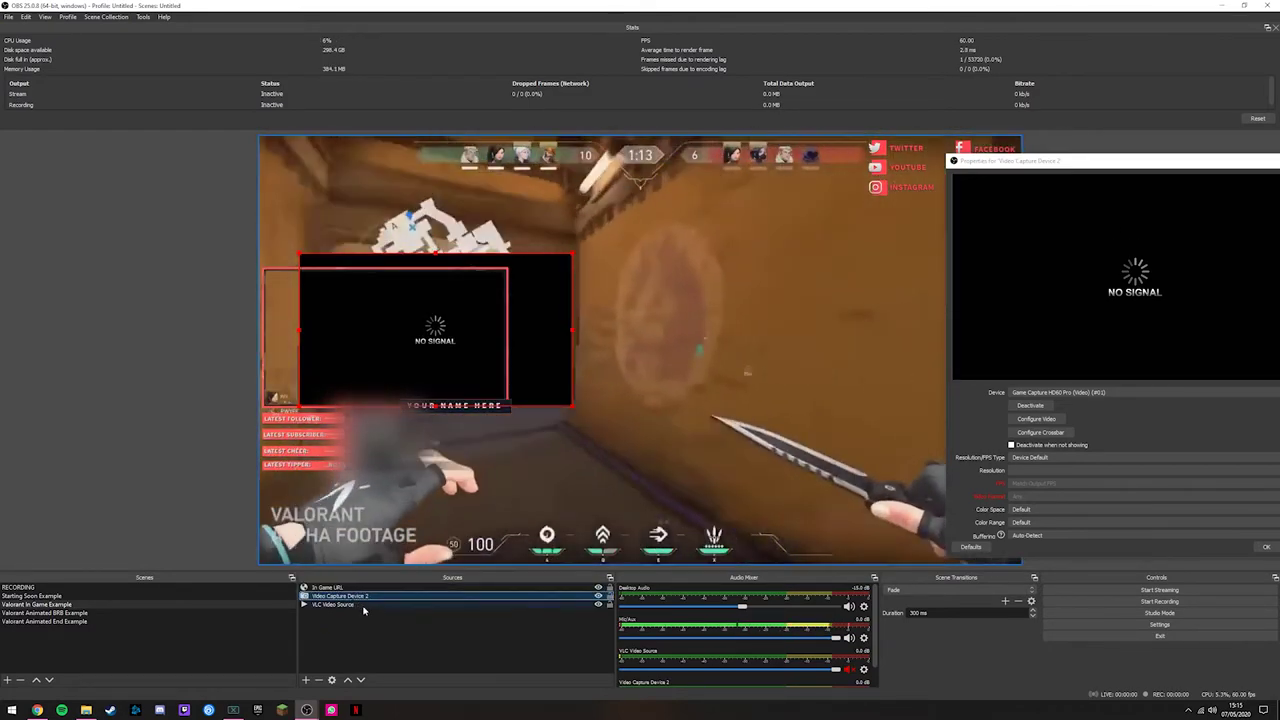
pyautogui.moveTo(544, 340); pyautogui.dragTo(507, 353)
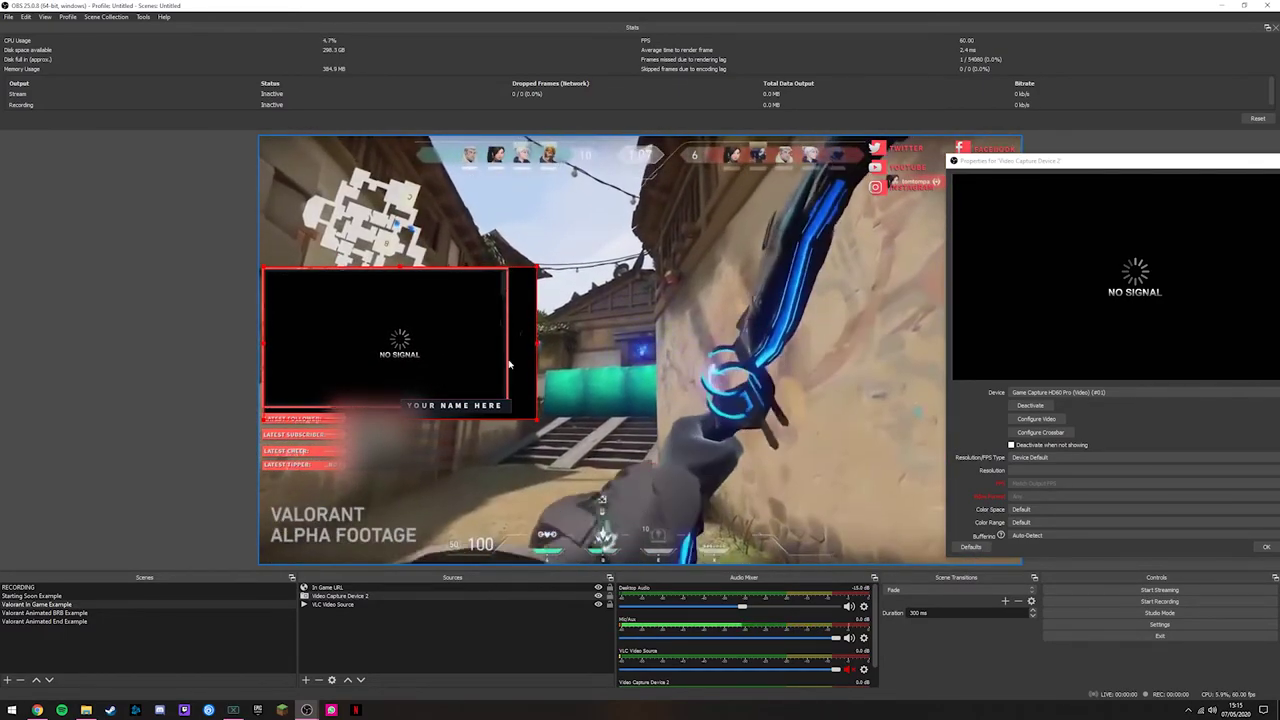
pyautogui.moveTo(537, 419); pyautogui.dragTo(522, 418)
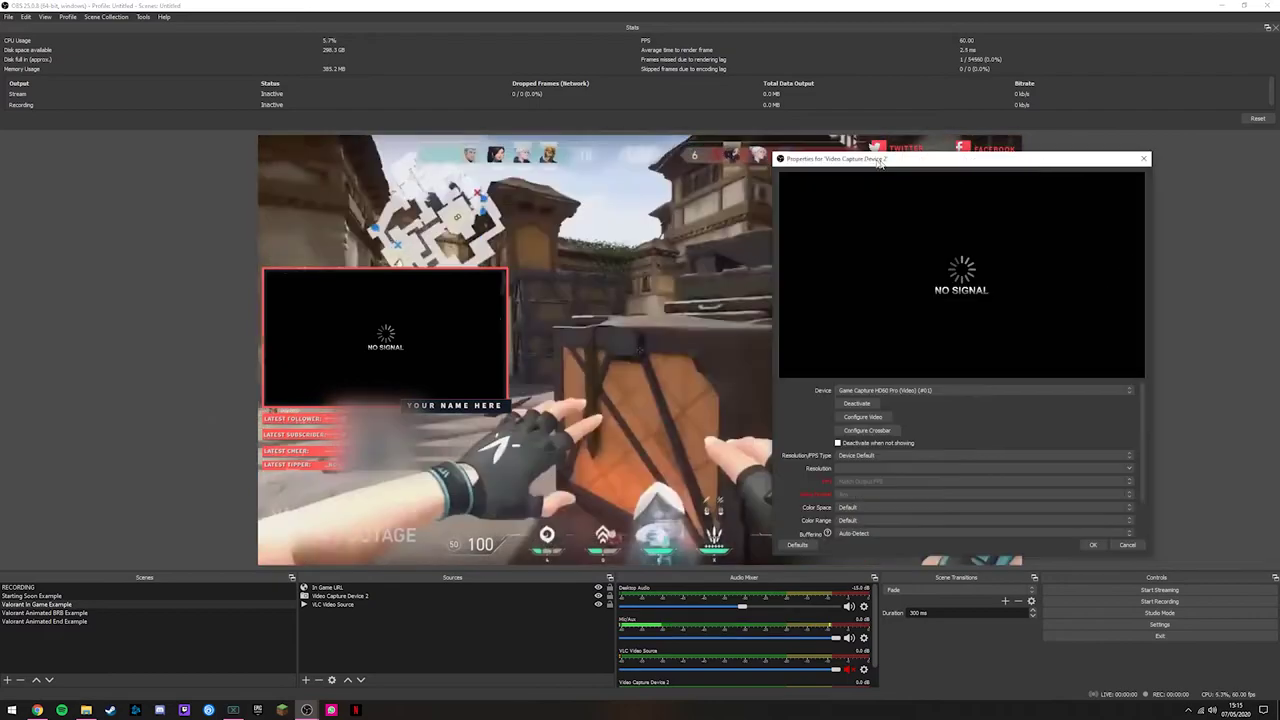
pyautogui.click(1083, 537)
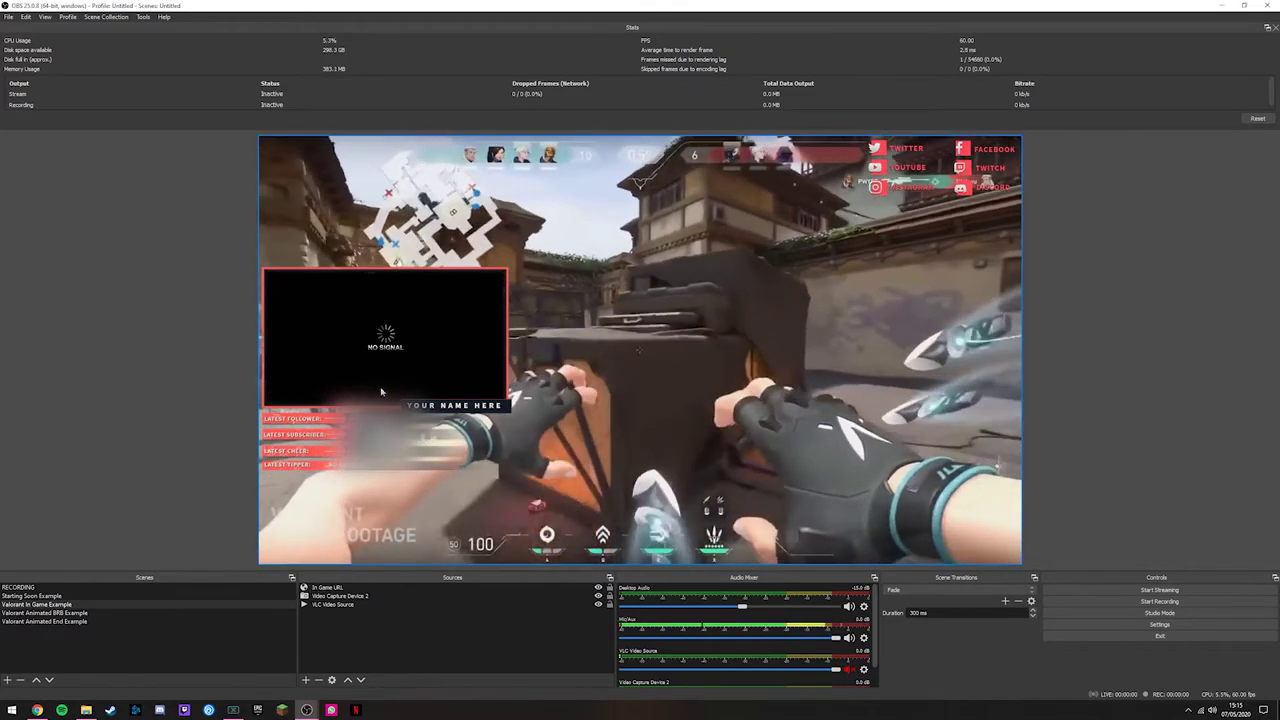
pyautogui.click(455, 428)
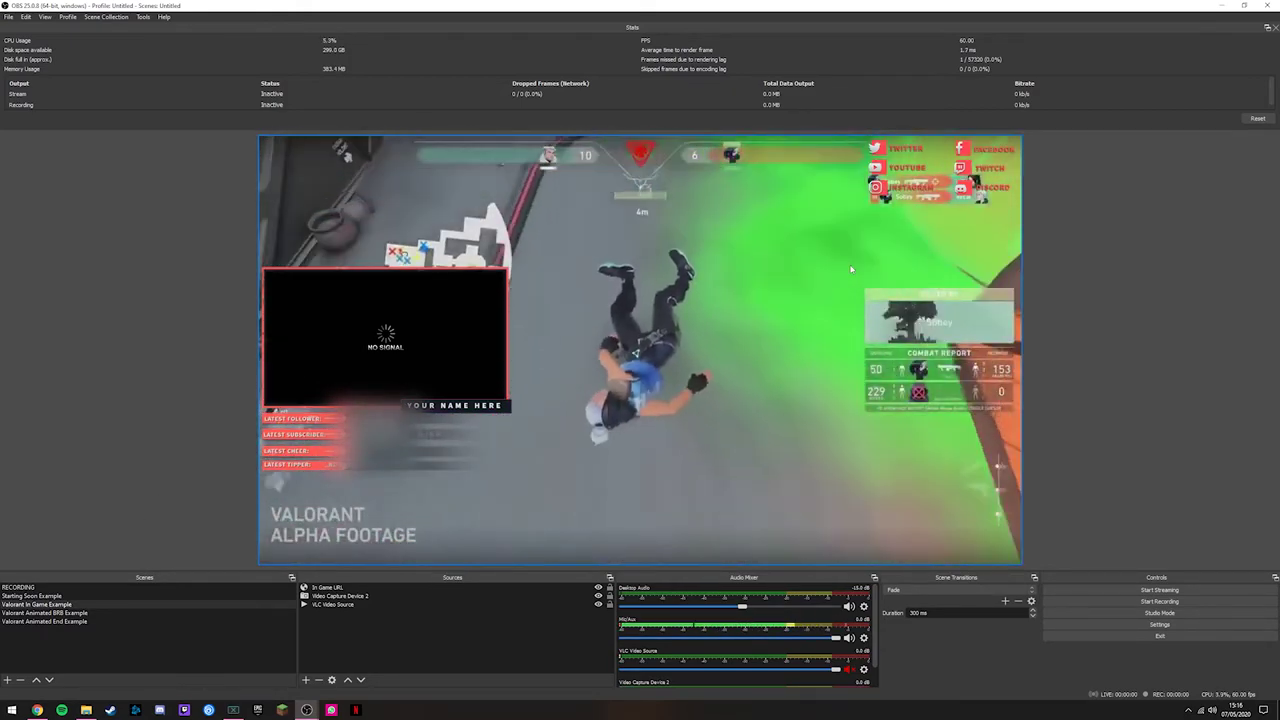
# Step: Add a Game Capture source with Mode set to Capture specific window
pyautogui.click(423, 596)
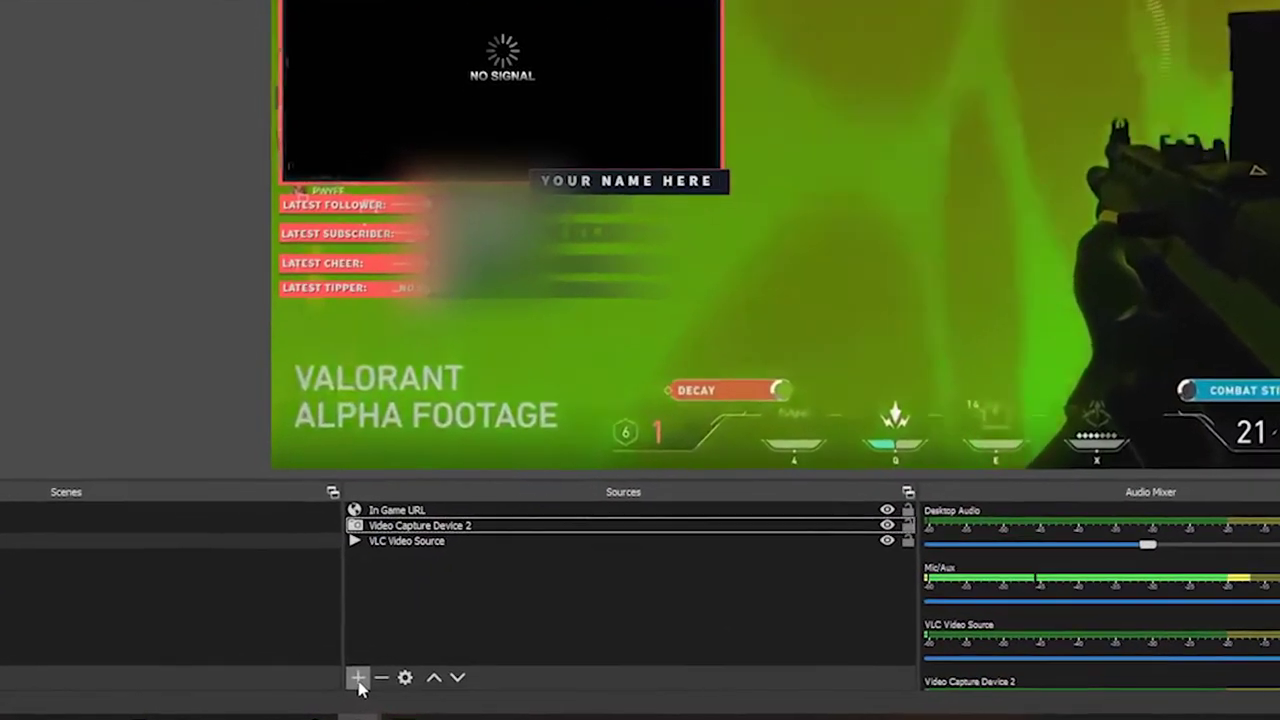
pyautogui.click(318, 680)
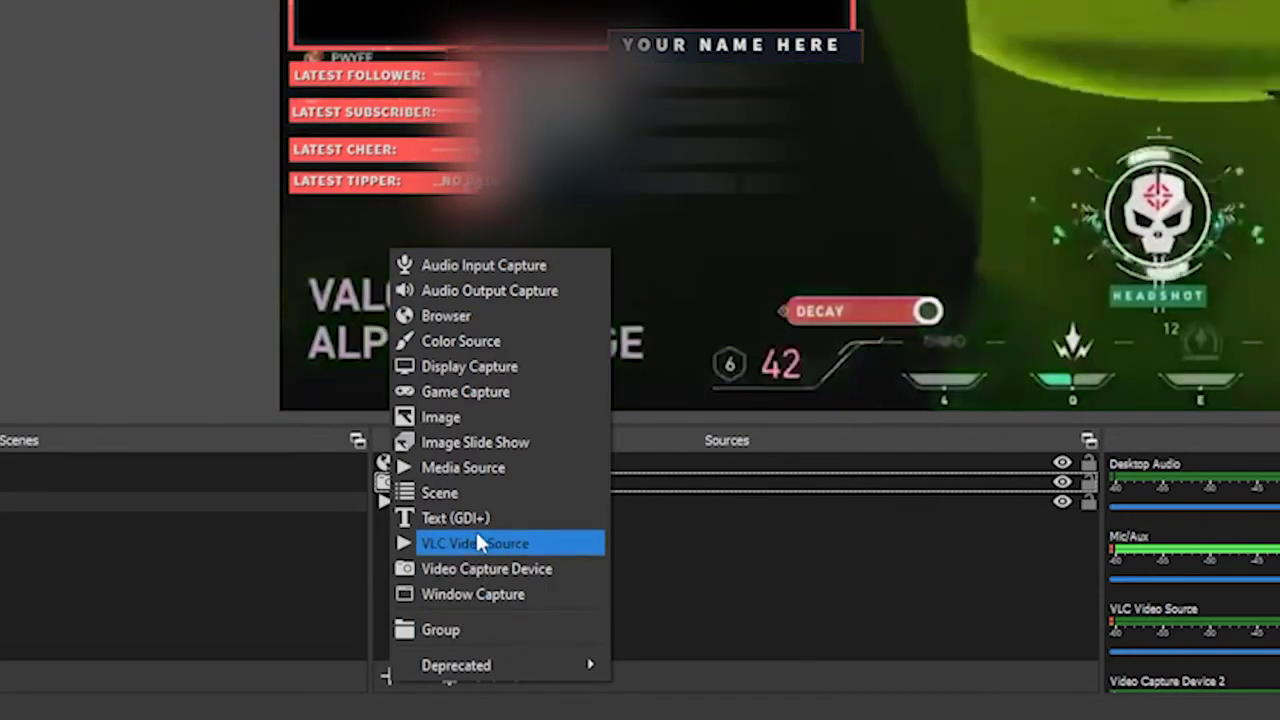
pyautogui.click(470, 390)
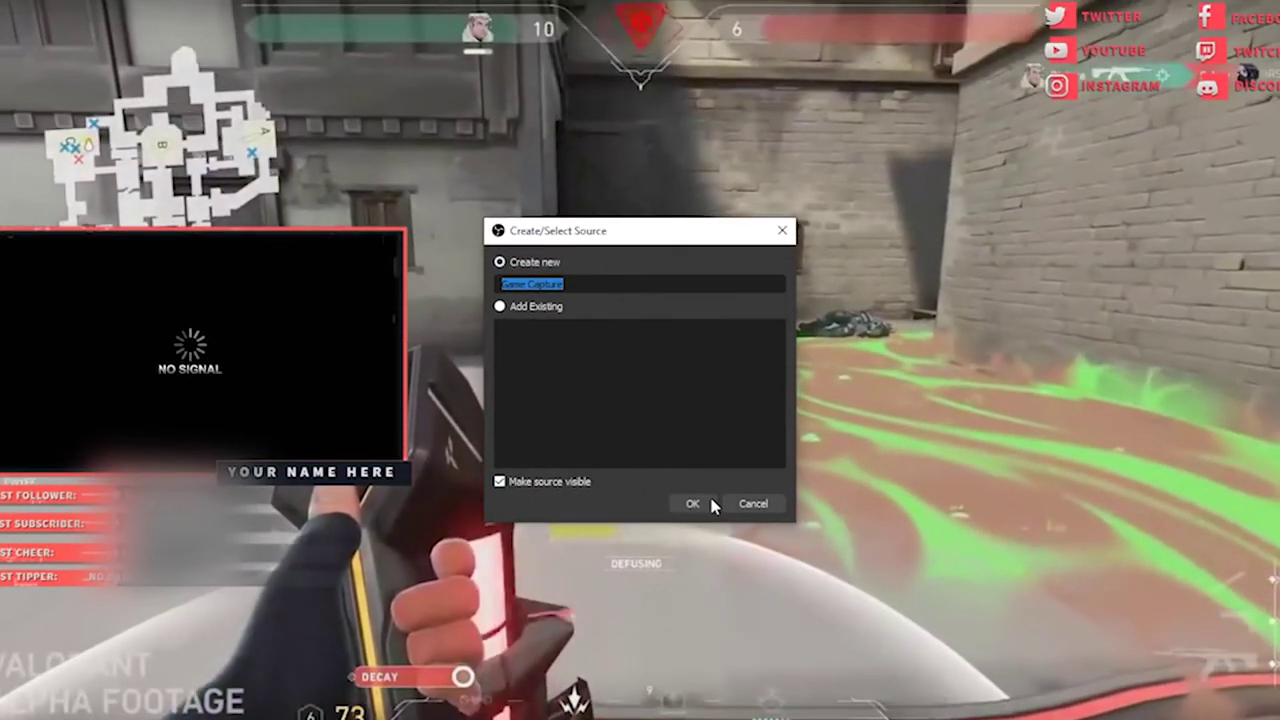
pyautogui.click(897, 342)
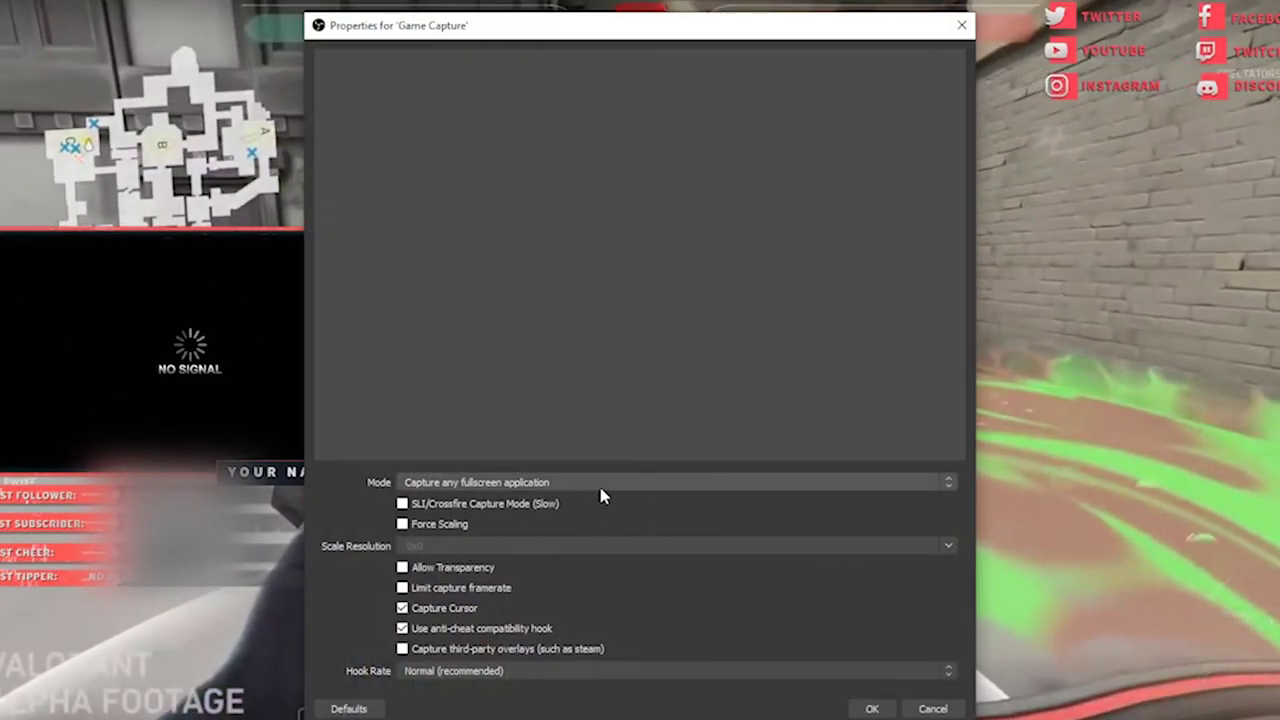
pyautogui.click(512, 486)
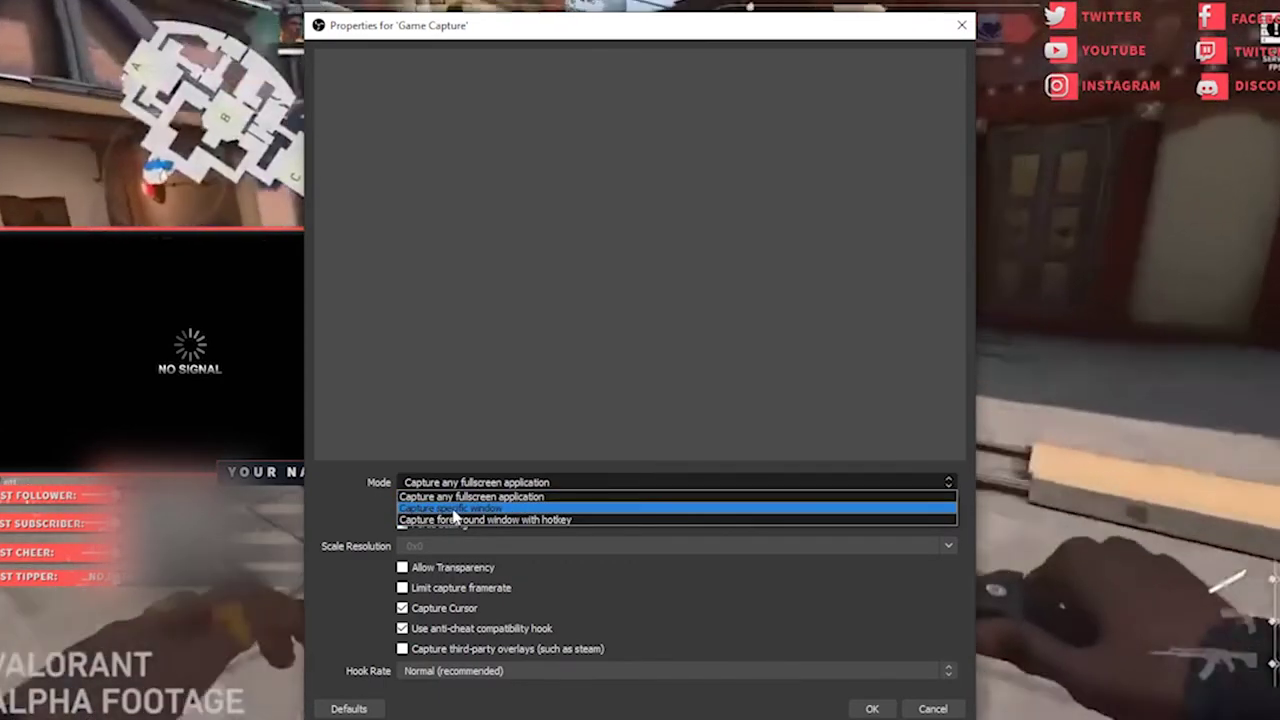
pyautogui.click(551, 508)
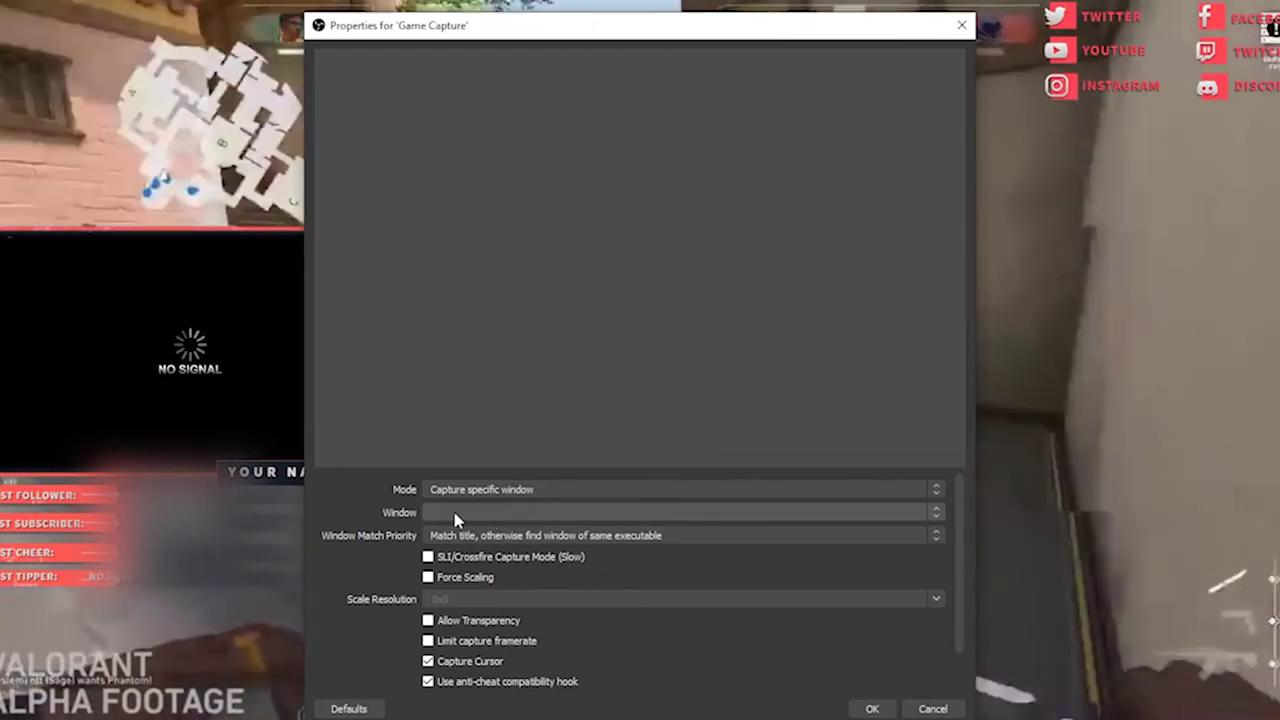
pyautogui.click(534, 513)
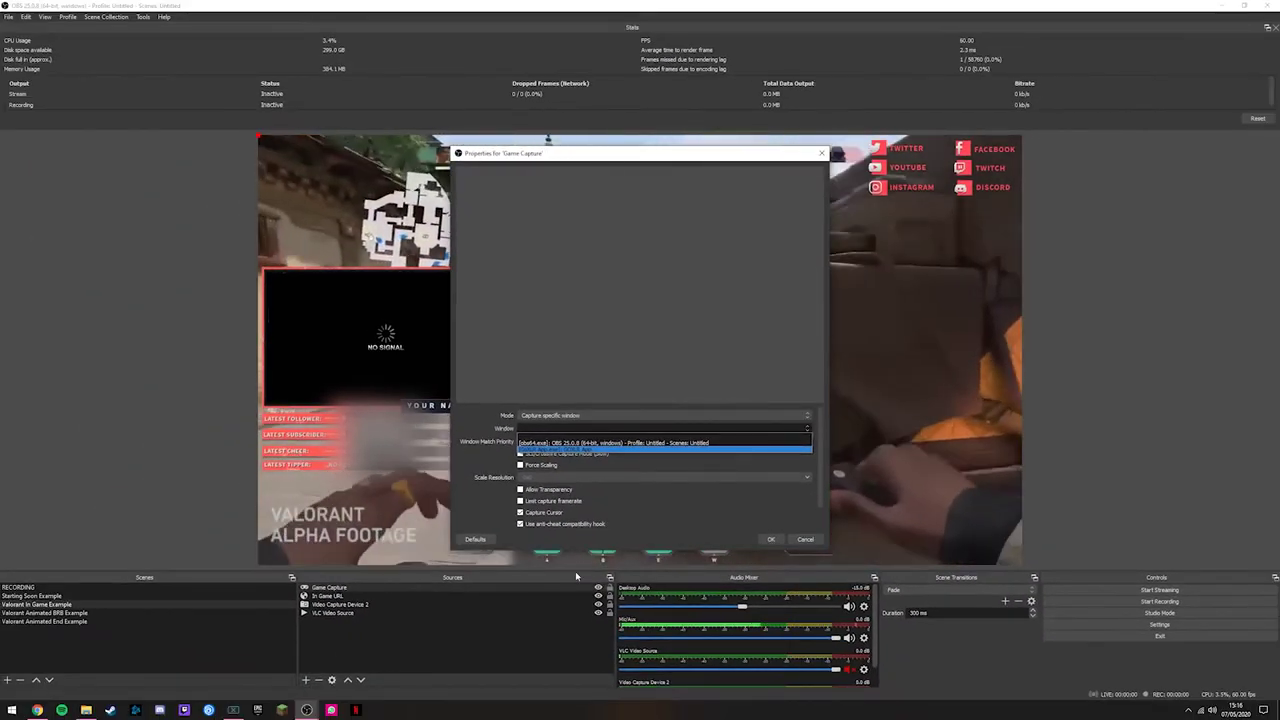
# Step: Move Game Capture below Video Capture Device 2 in the Sources list
pyautogui.click(342, 590)
pyautogui.keyDown('ctrl'); pyautogui.click(350, 605); pyautogui.keyUp('ctrl')
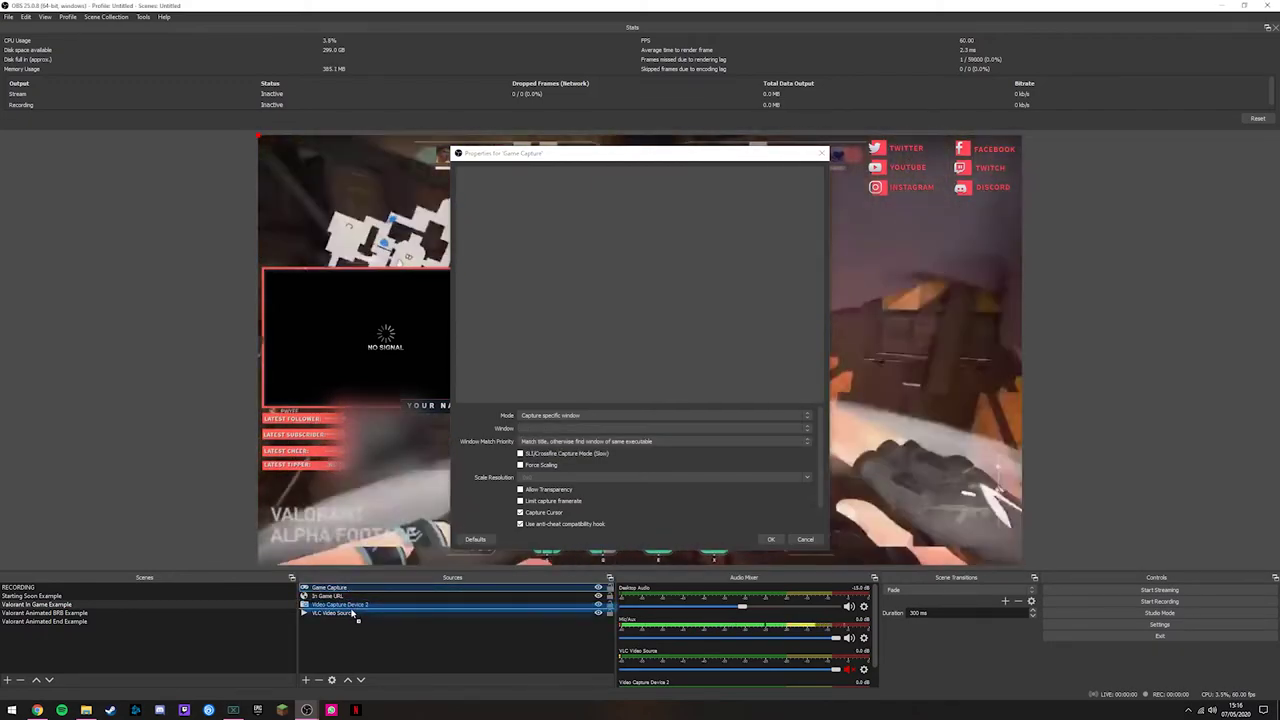
pyautogui.moveTo(330, 588); pyautogui.dragTo(335, 607)
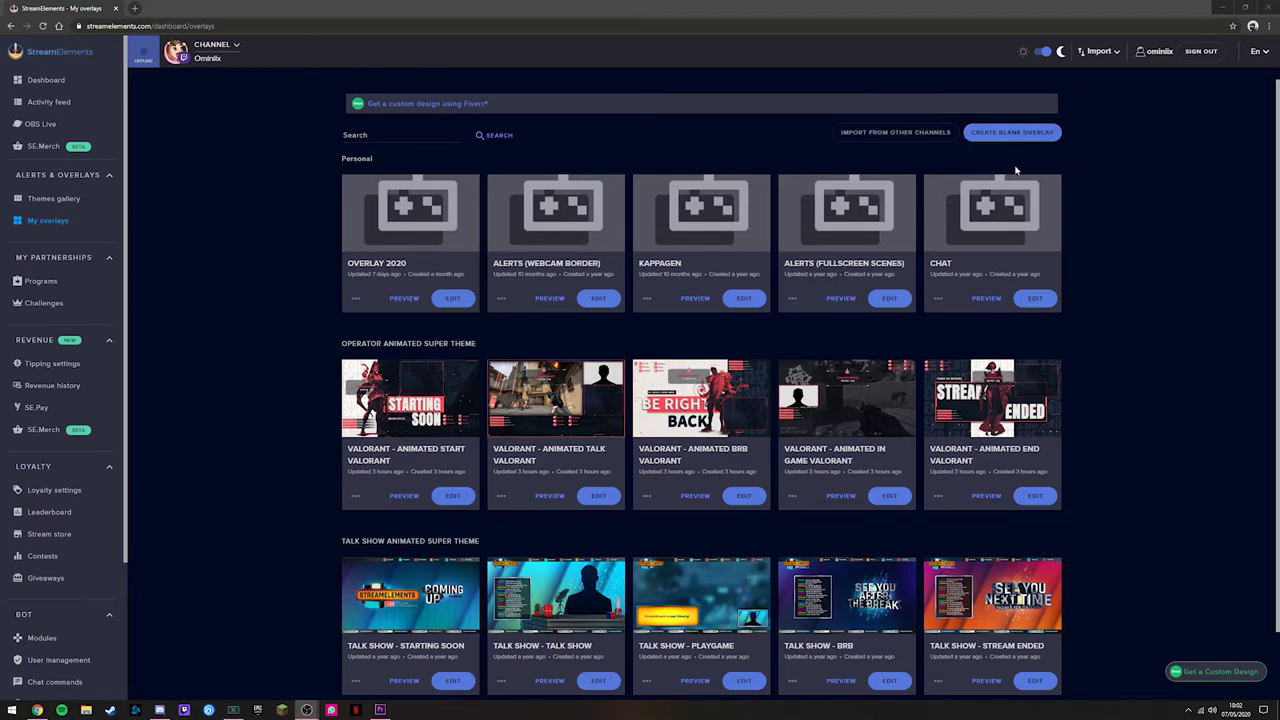
# Step: Create a blank overlay from My overlays, keeping the 1080p resolution
pyautogui.click(1030, 138)
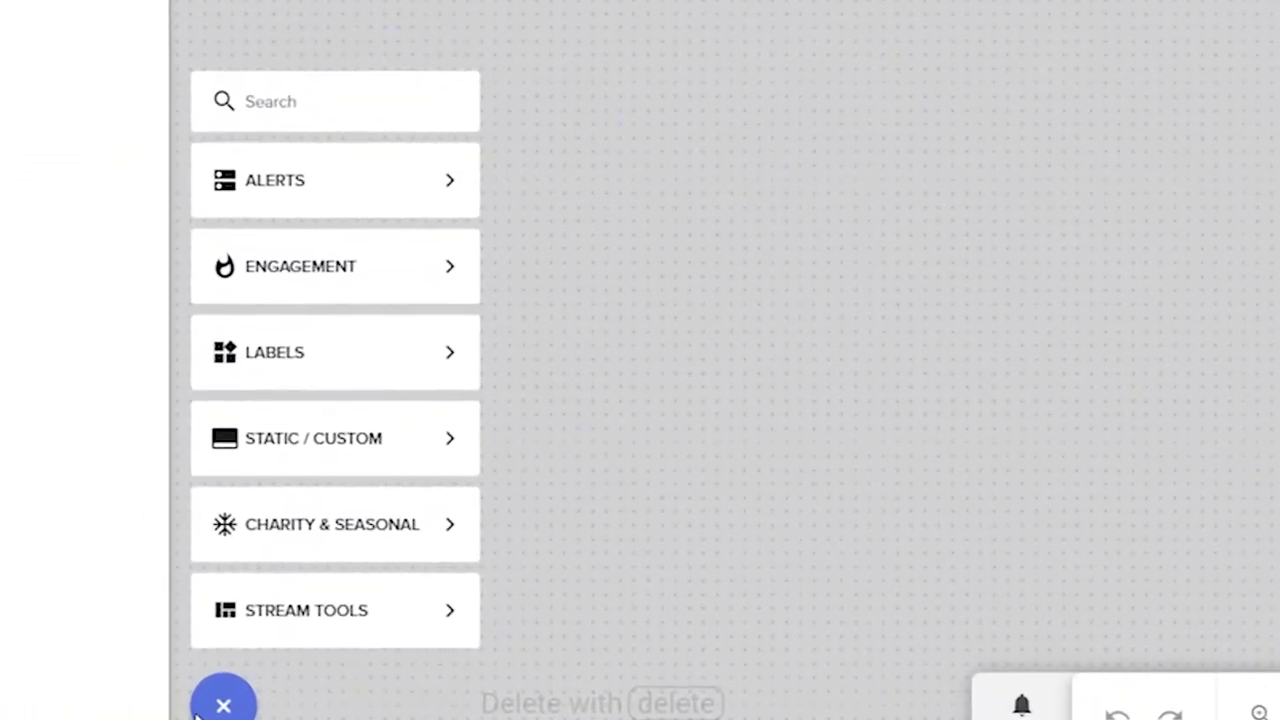
# Step: Add an AlertBox widget from the Alerts category and drag it toward the canvas centre
pyautogui.moveTo(285, 262)
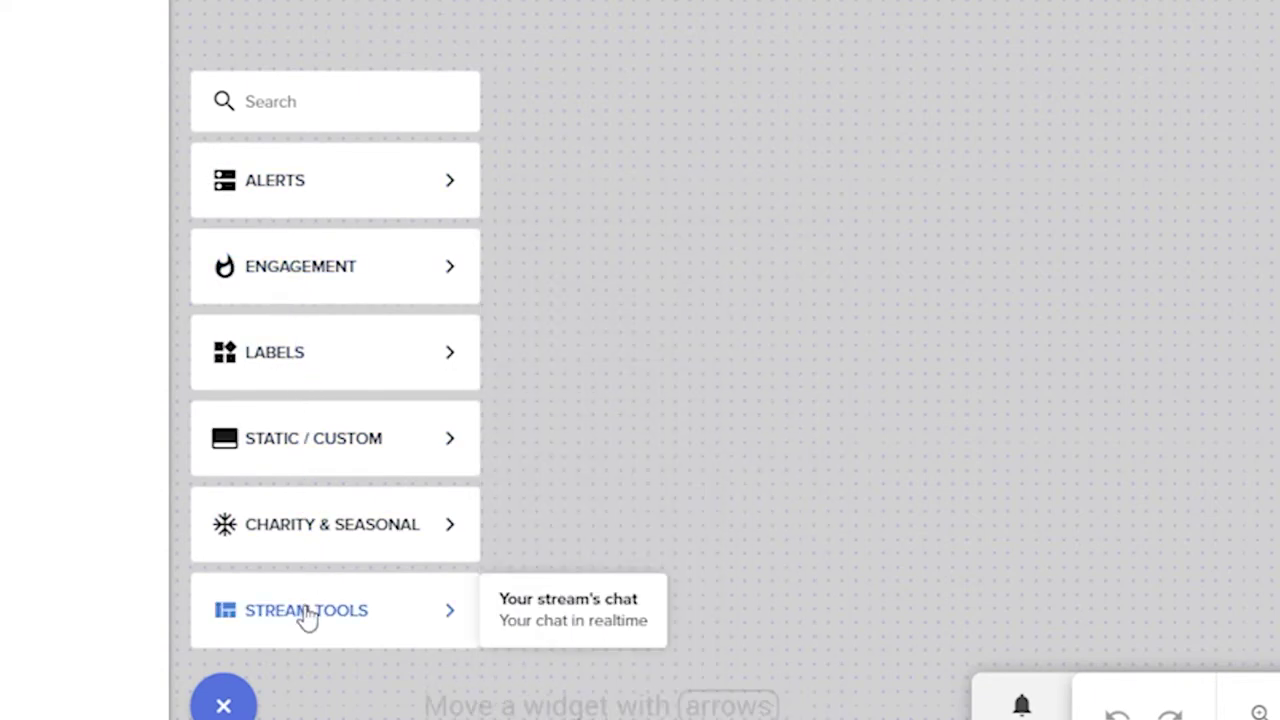
pyautogui.moveTo(258, 193)
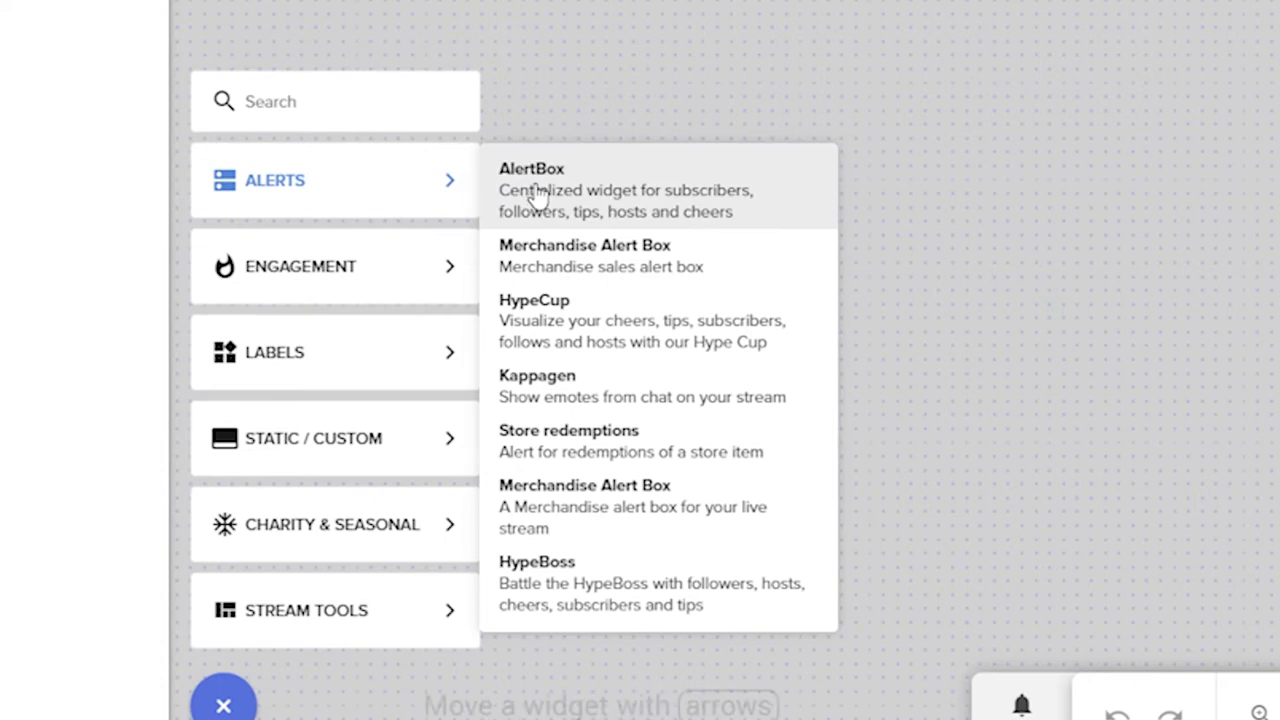
pyautogui.click(612, 194)
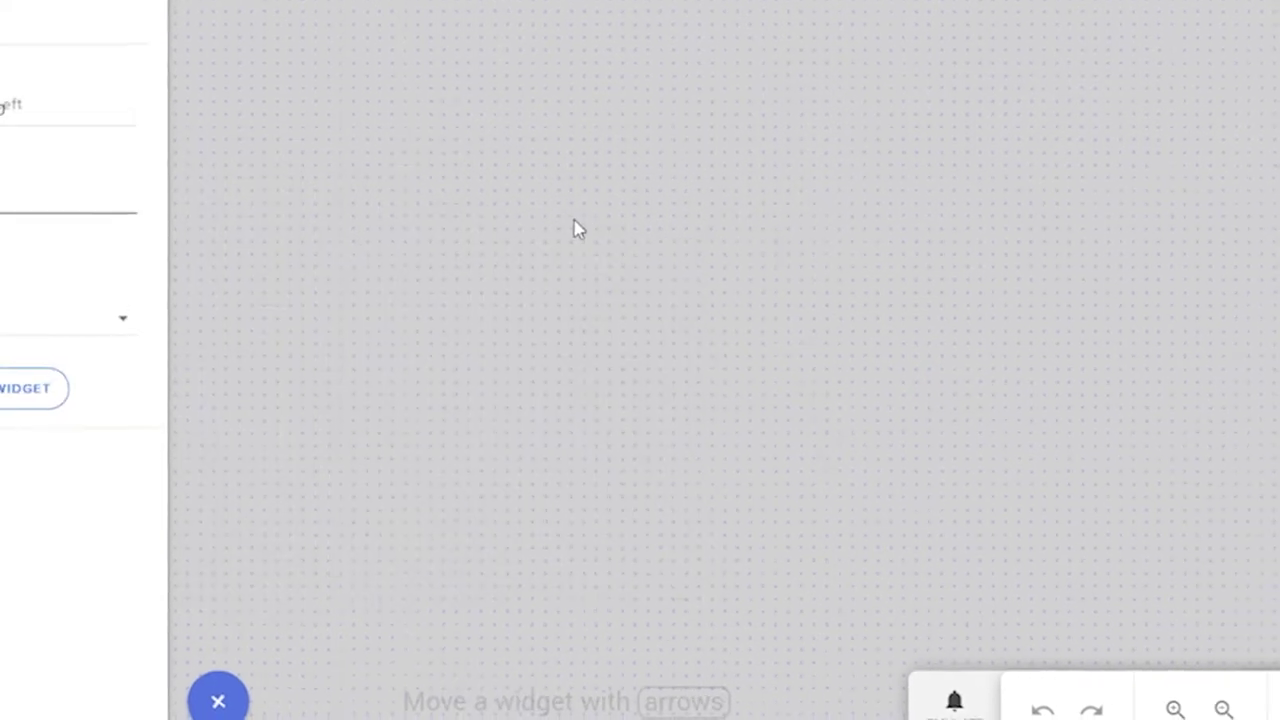
pyautogui.moveTo(330, 191); pyautogui.dragTo(599, 450)
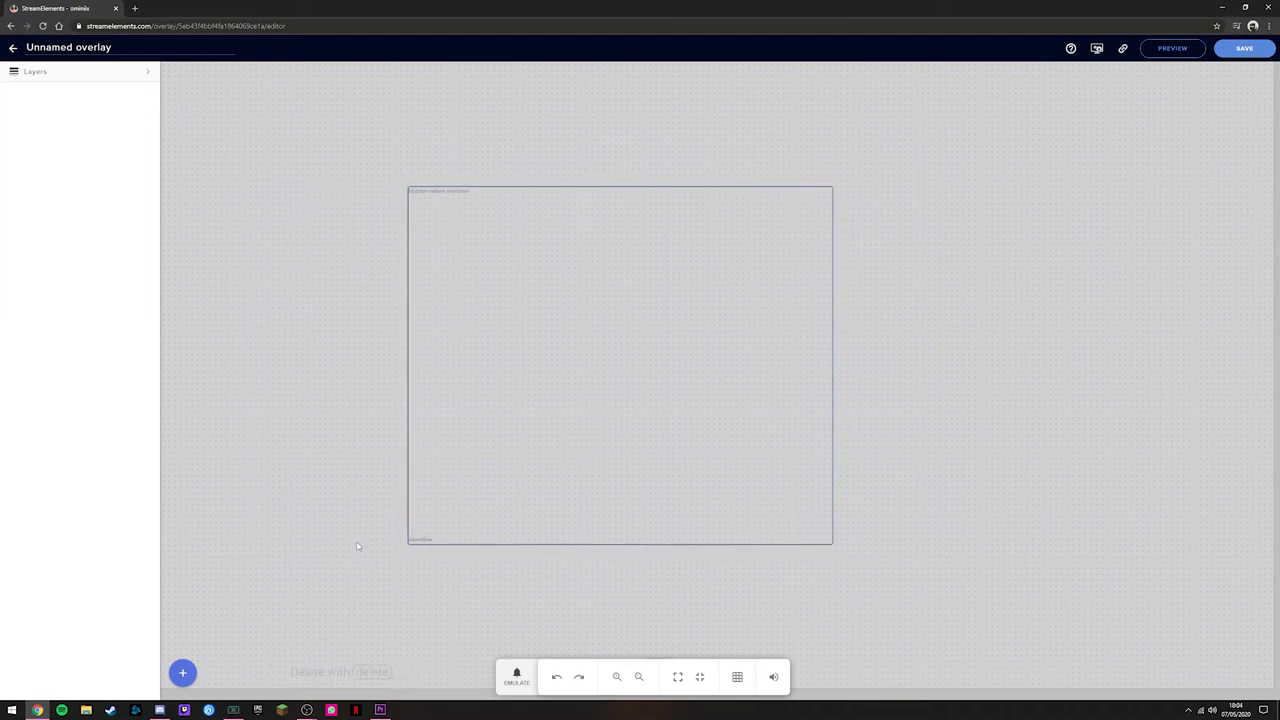
pyautogui.click(514, 678)
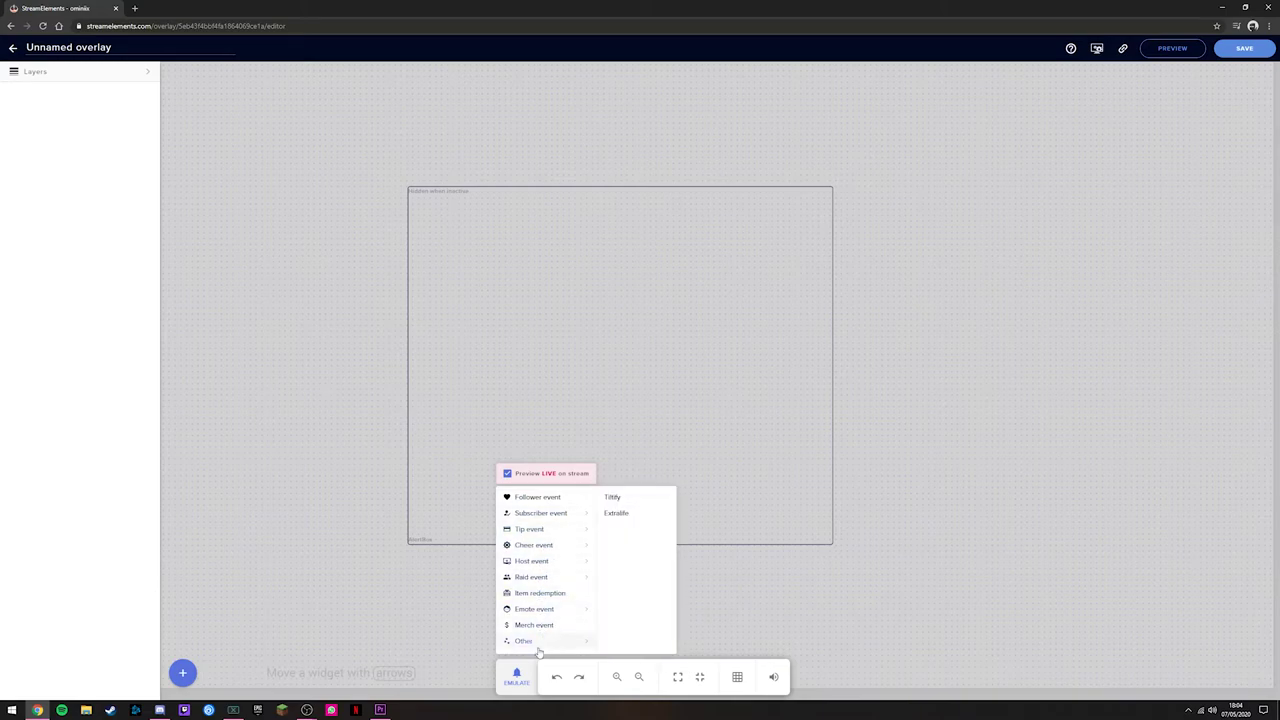
pyautogui.click(530, 502)
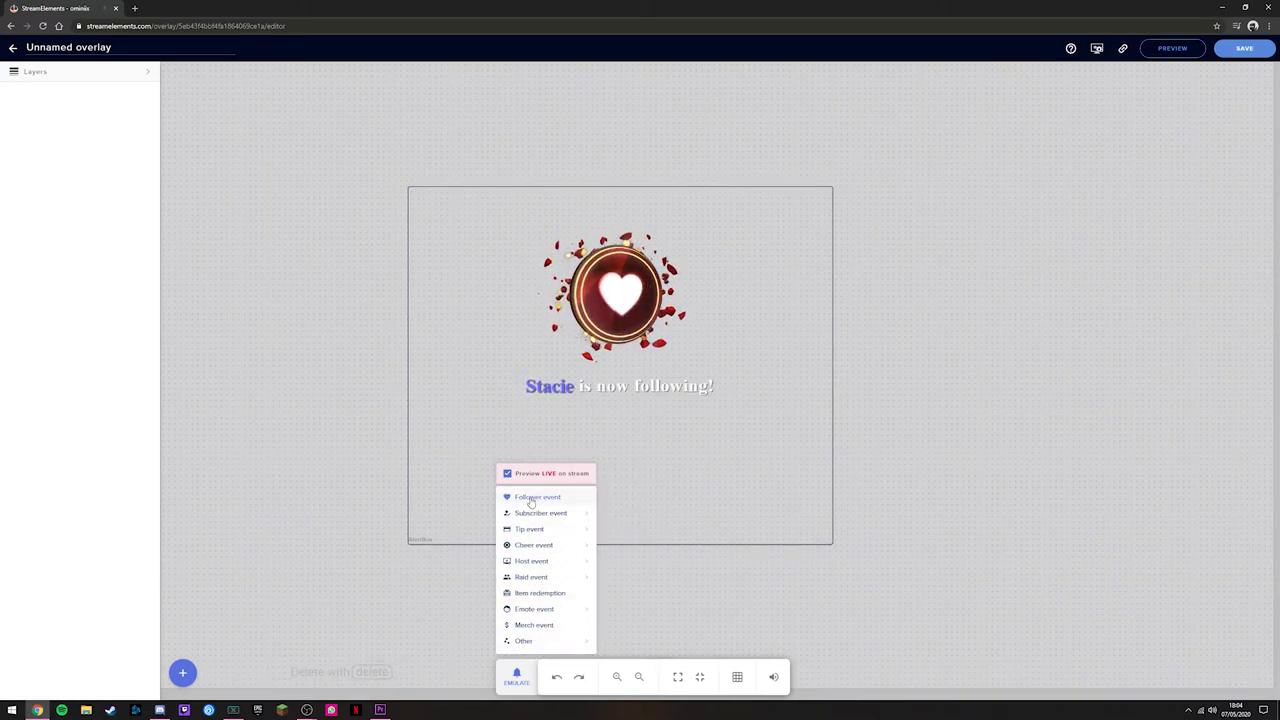
pyautogui.click(693, 504)
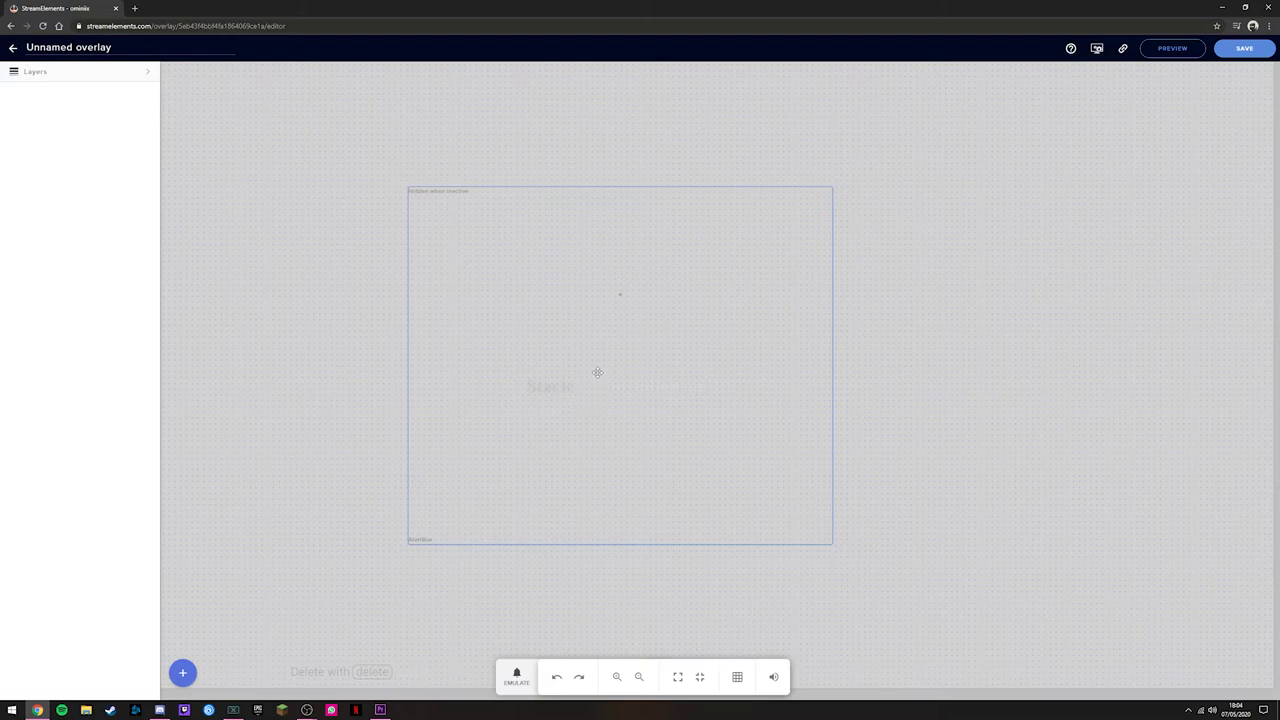
# Step: Resize the AlertBox to 747×341 and re-centre it at 269px top, 586px left
pyautogui.click(598, 373)
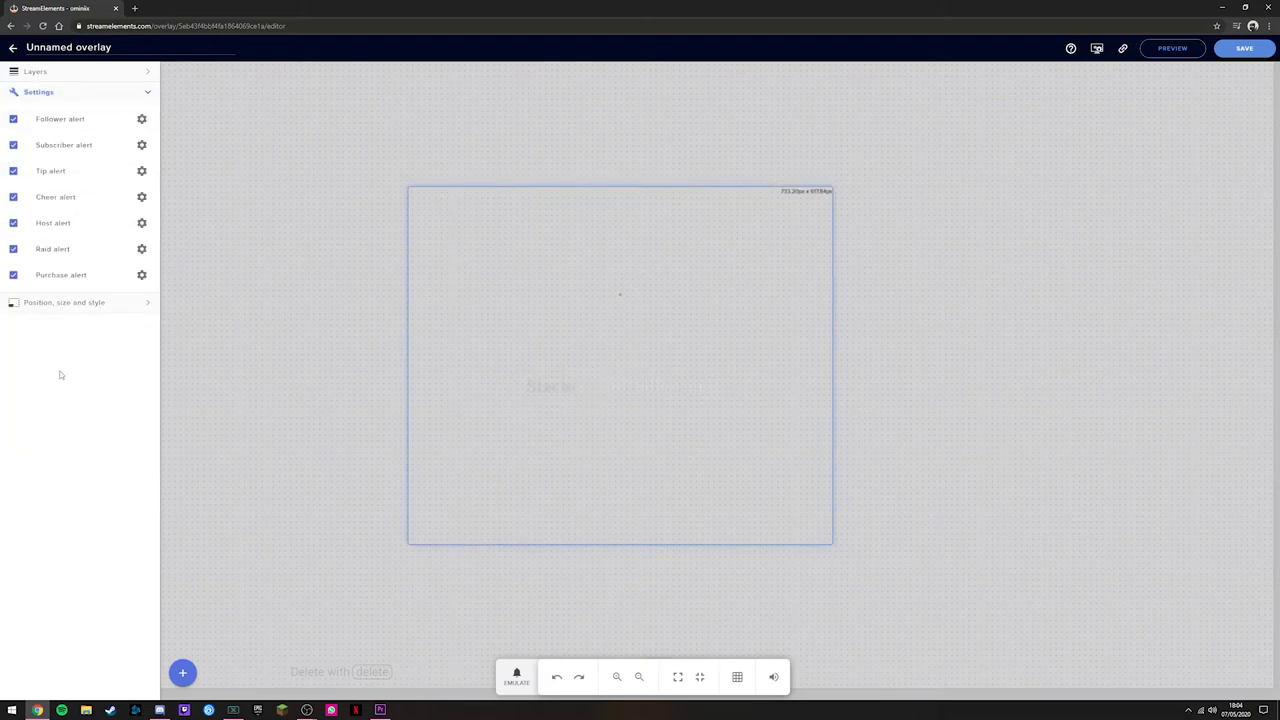
pyautogui.click(142, 304)
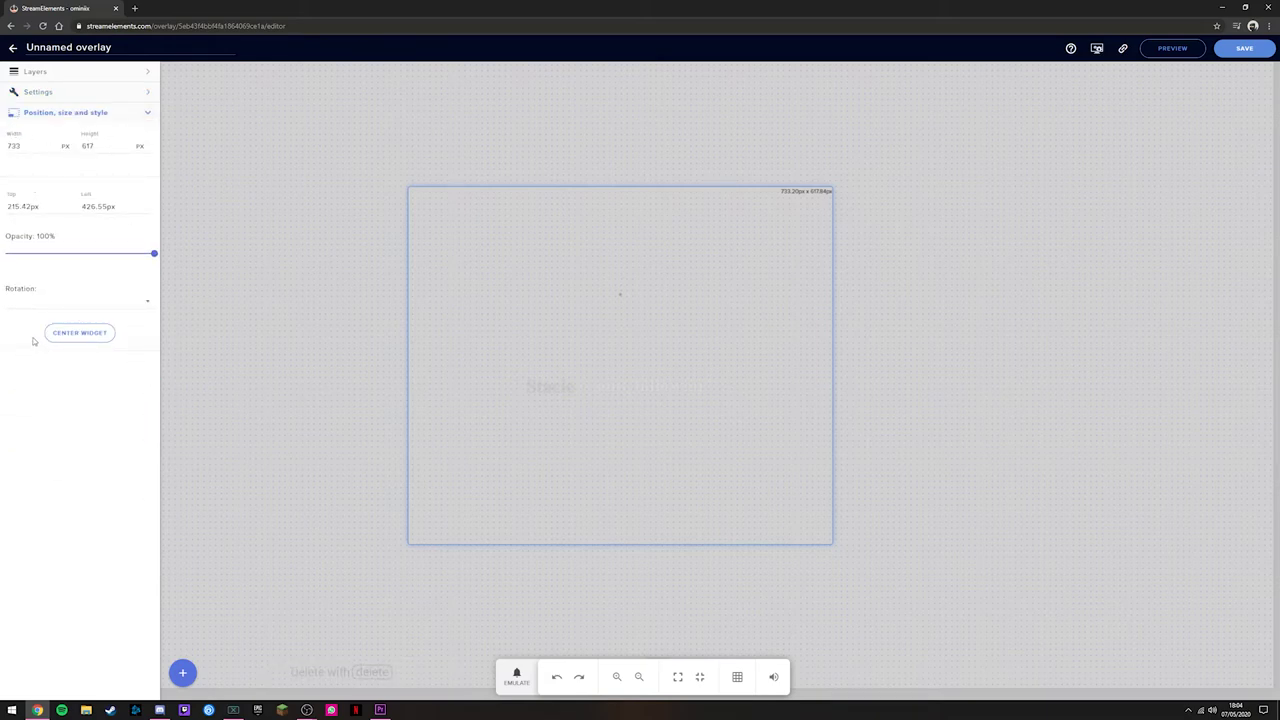
pyautogui.click(72, 334)
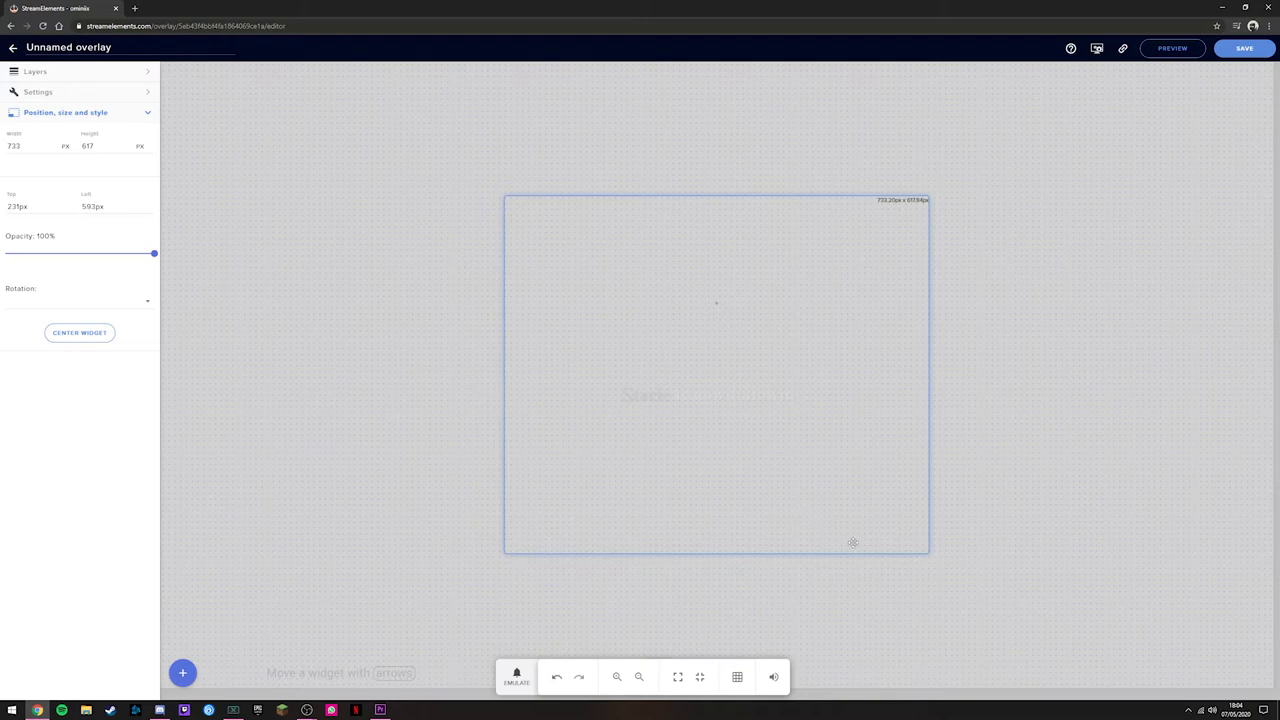
pyautogui.moveTo(927, 552); pyautogui.dragTo(942, 407)
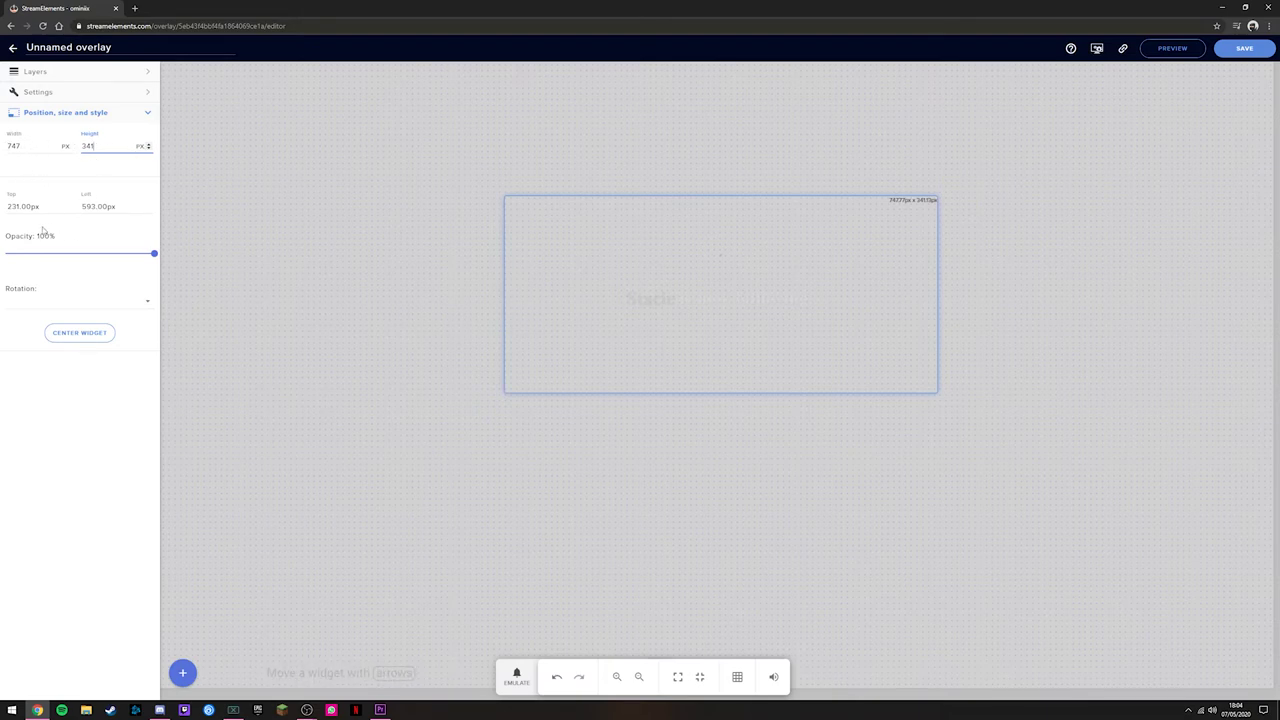
pyautogui.moveTo(678, 270); pyautogui.dragTo(633, 335)
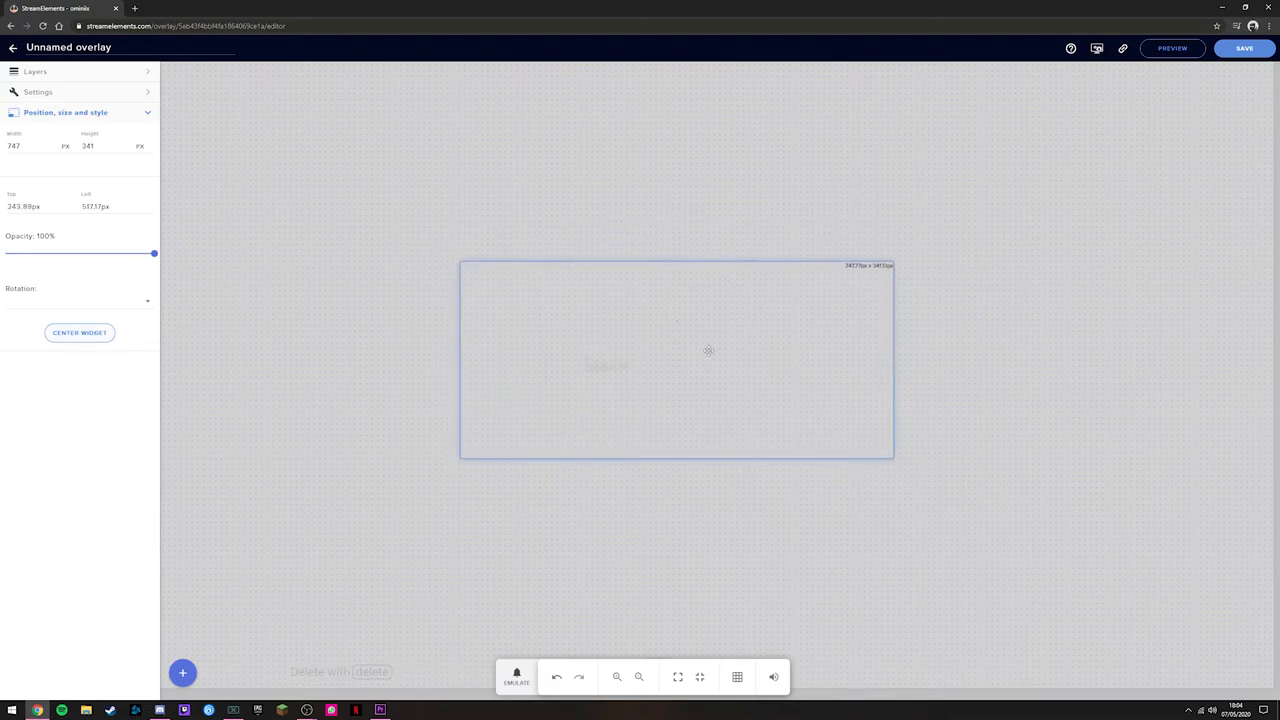
pyautogui.click(80, 333)
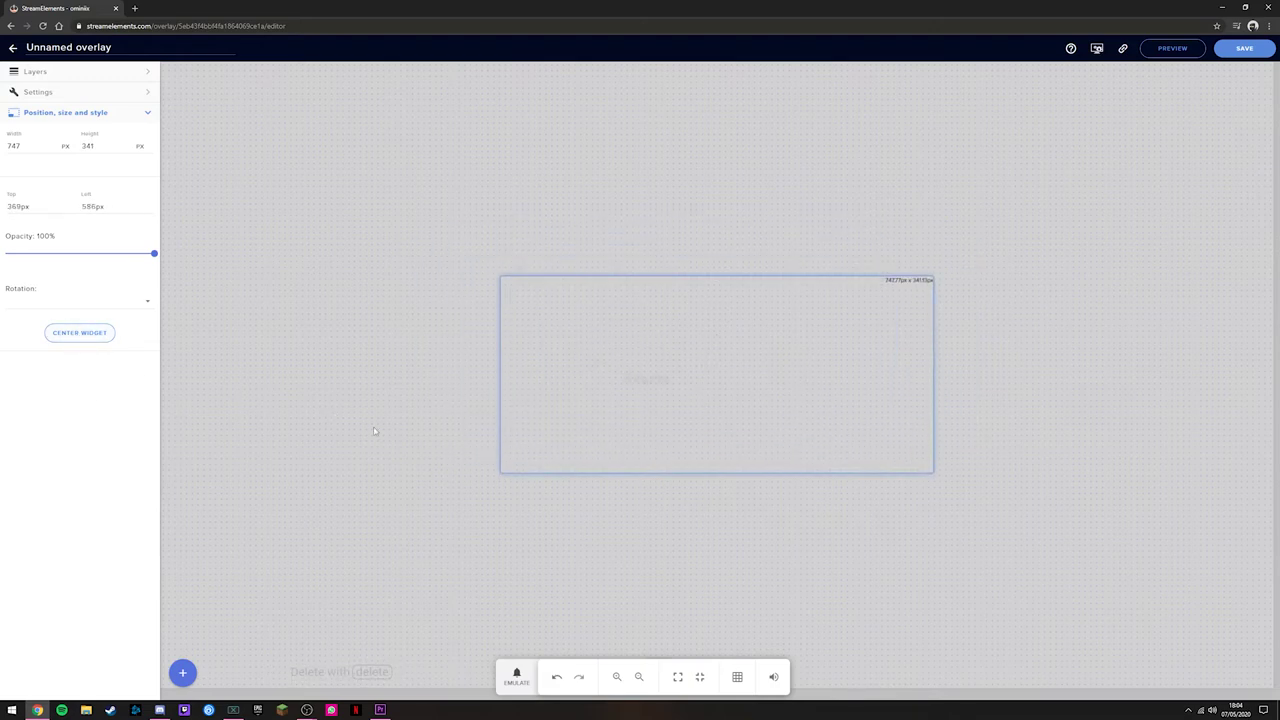
pyautogui.click(148, 113)
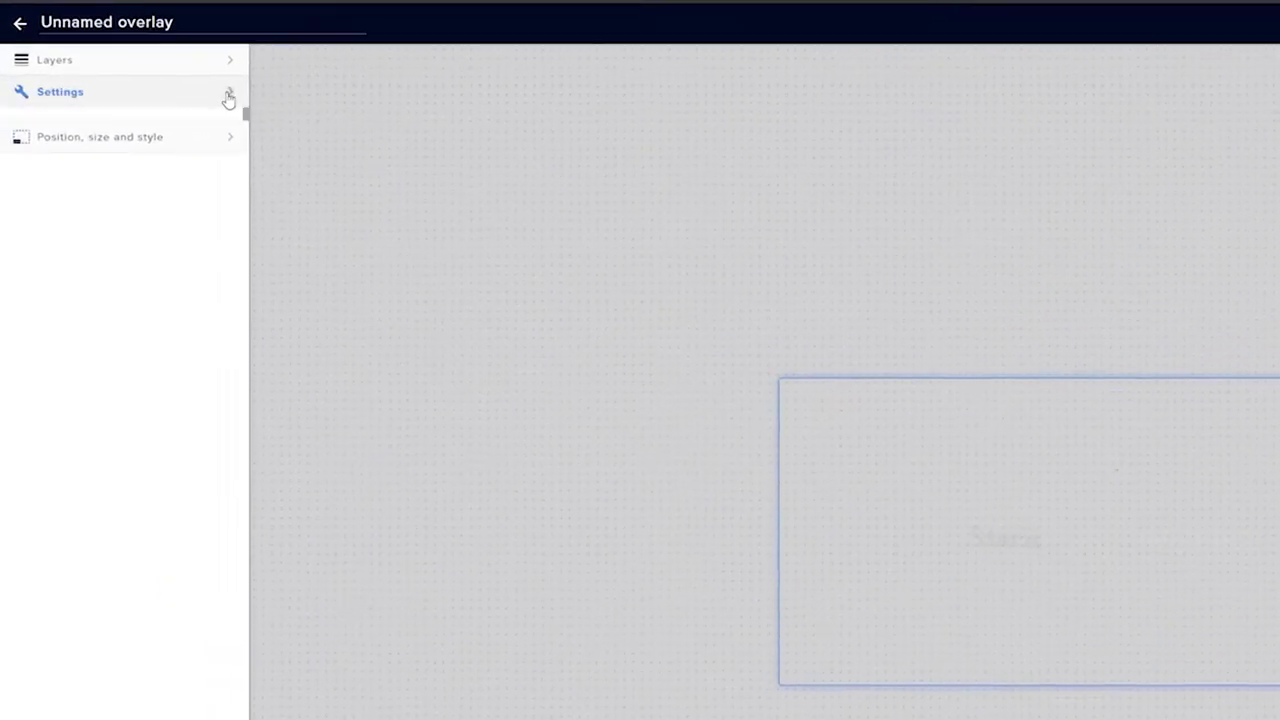
pyautogui.click(229, 96)
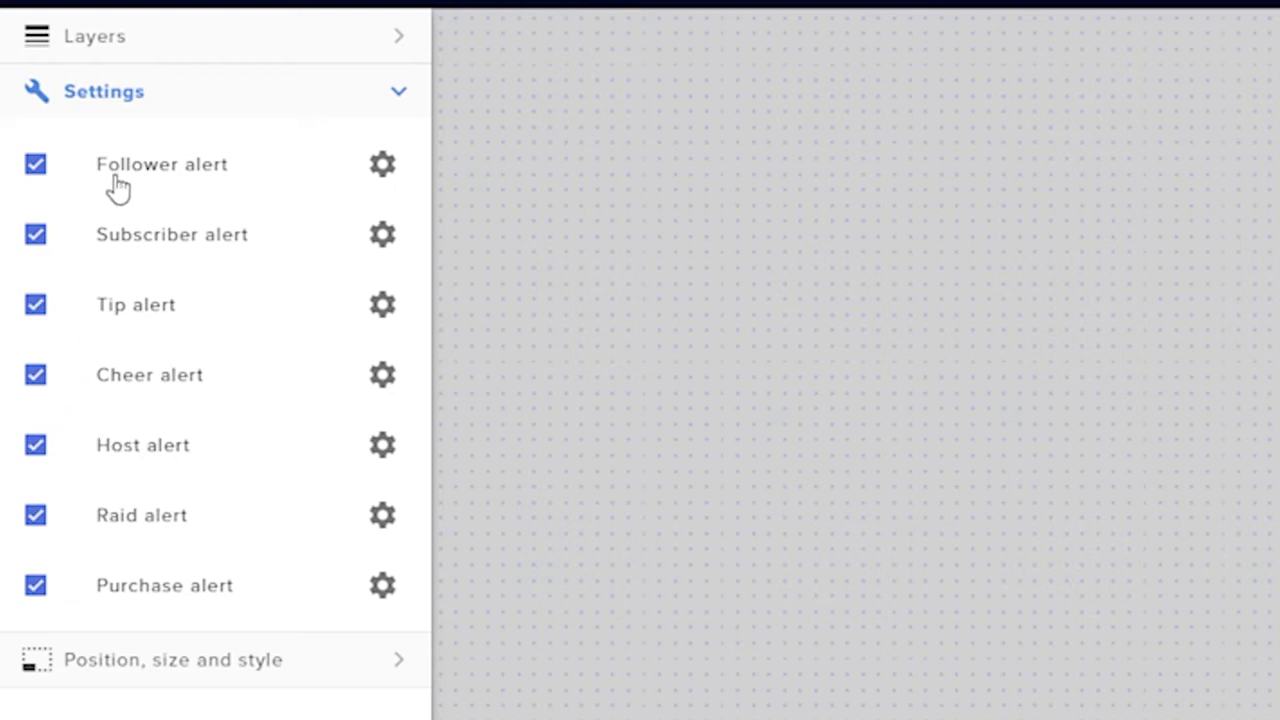
# Step: Review the Follower alert's advanced settings, including its '{name} is now following!' message
pyautogui.click(383, 168)
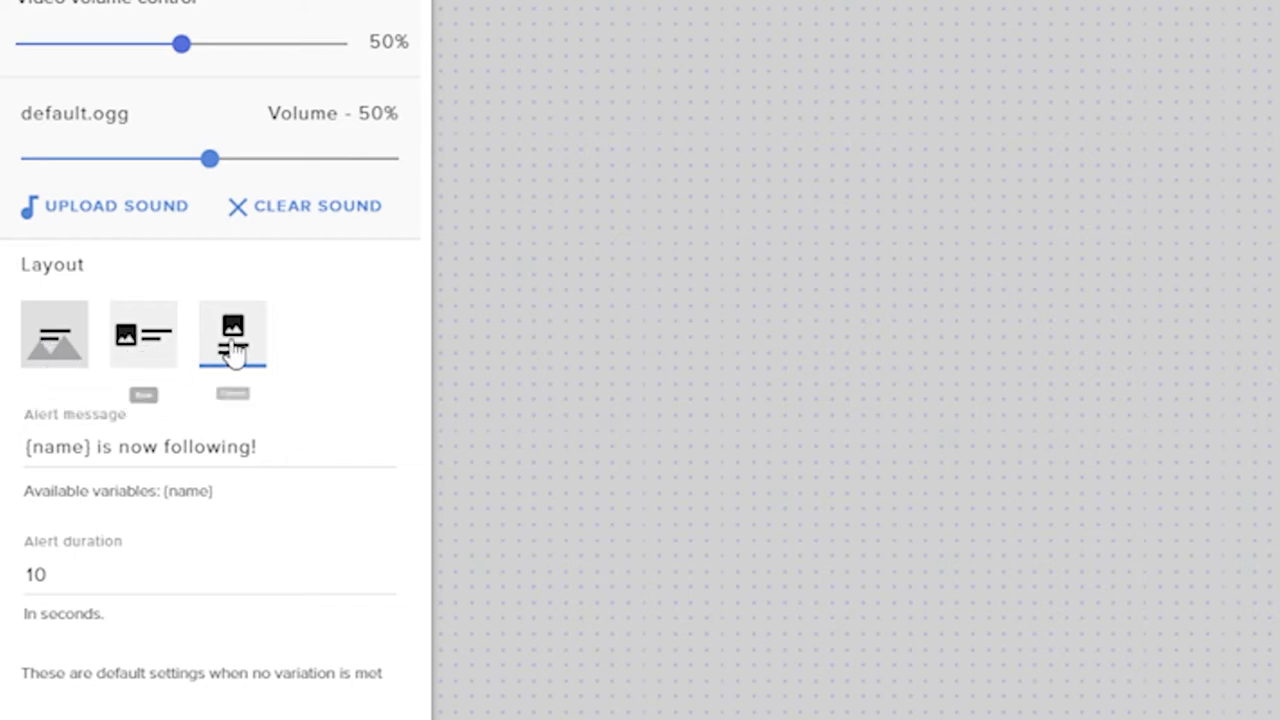
pyautogui.click(26, 447)
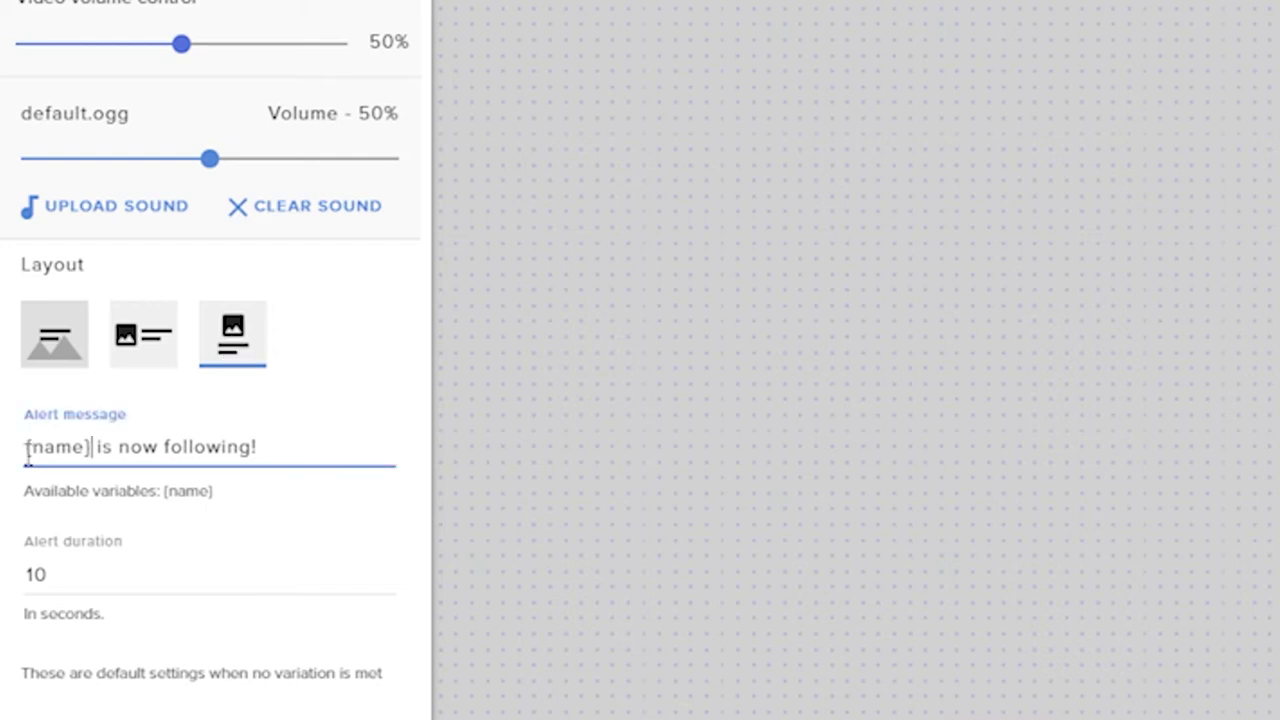
pyautogui.click(91, 447)
pyautogui.doubleClick(68, 447)
pyautogui.click(291, 449)
pyautogui.moveTo(100, 447); pyautogui.dragTo(252, 452)
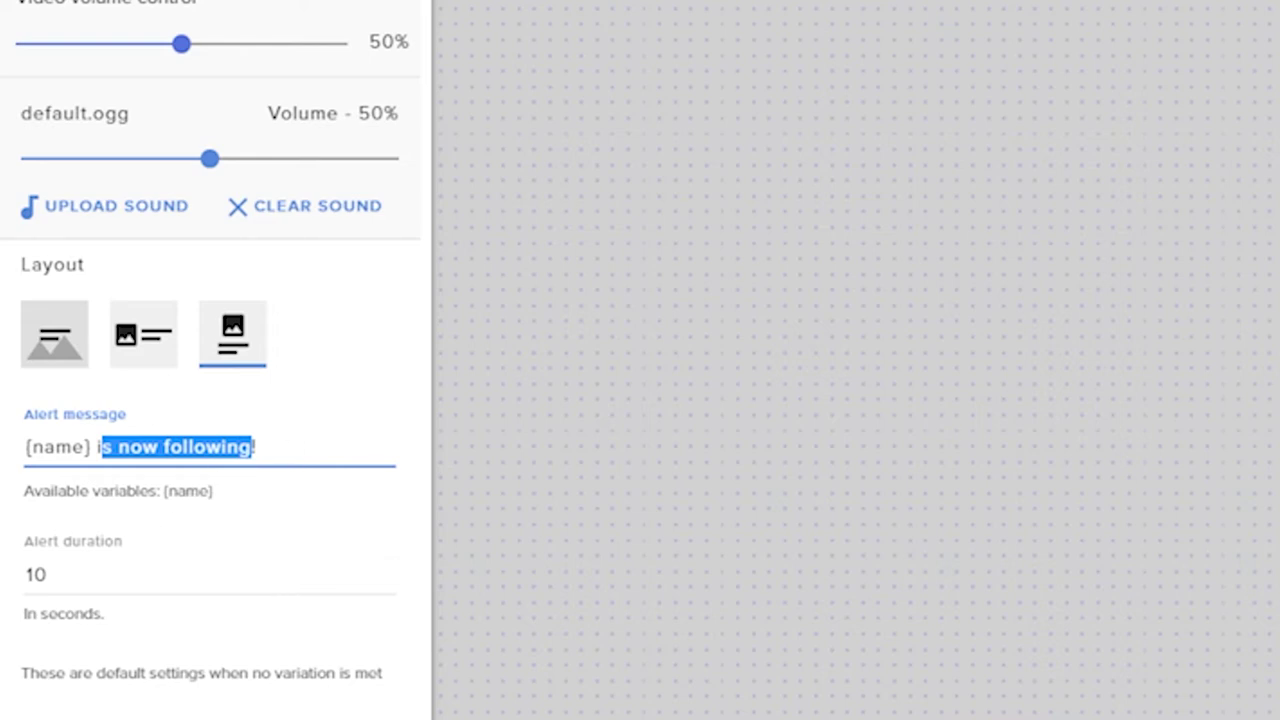
pyautogui.click(530, 597)
pyautogui.scroll(3, 331, 123)
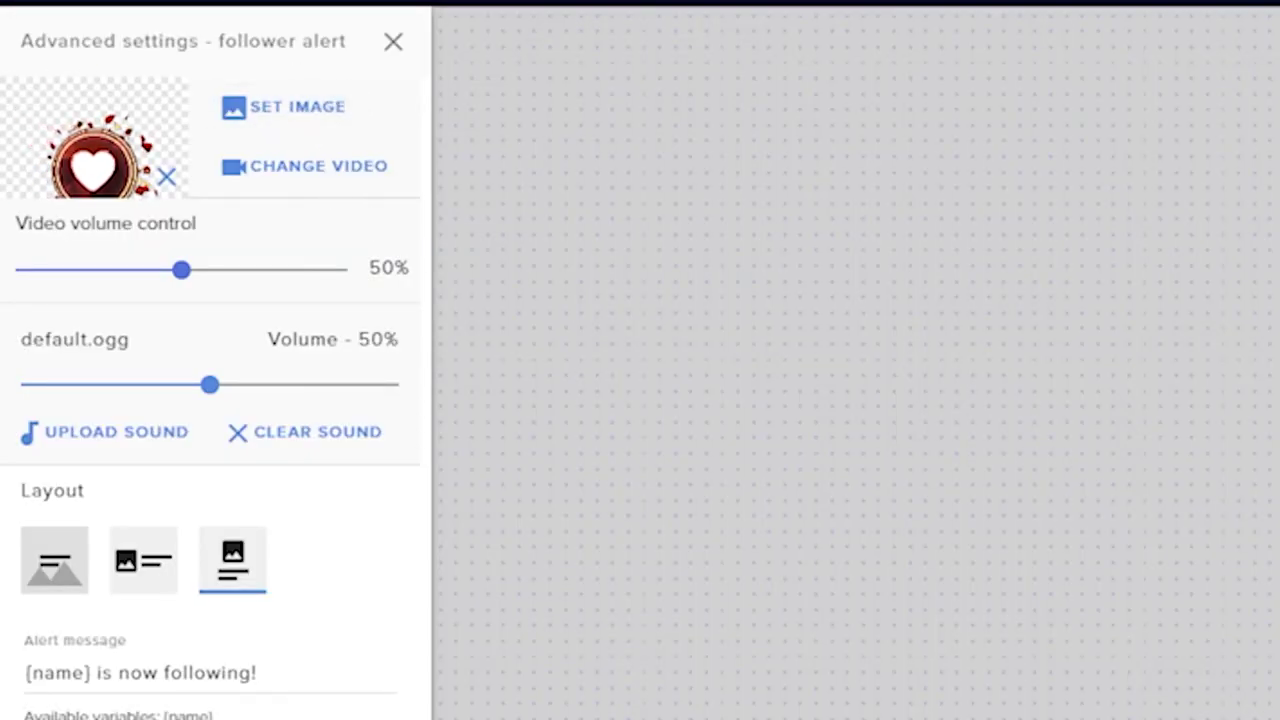
pyautogui.scroll(-6, 210, 360)
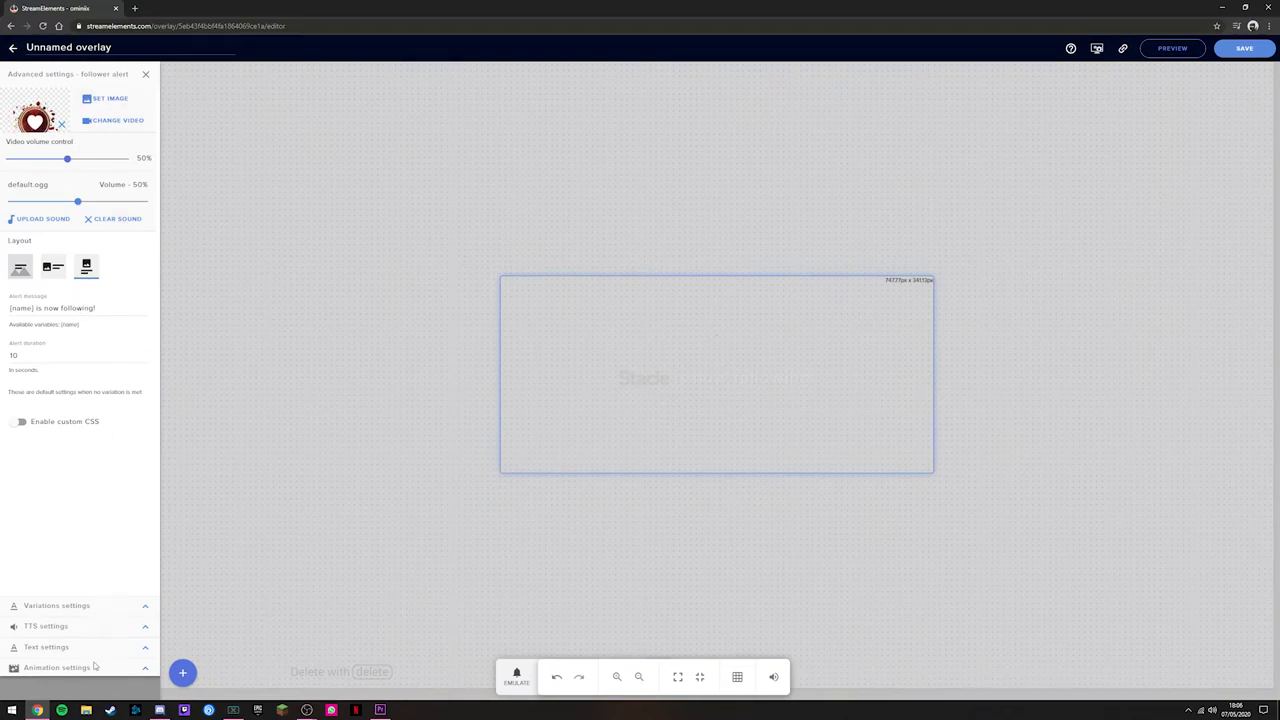
# Step: Add an empty 200 px Image widget and position it just left of the alert box
pyautogui.click(146, 668)
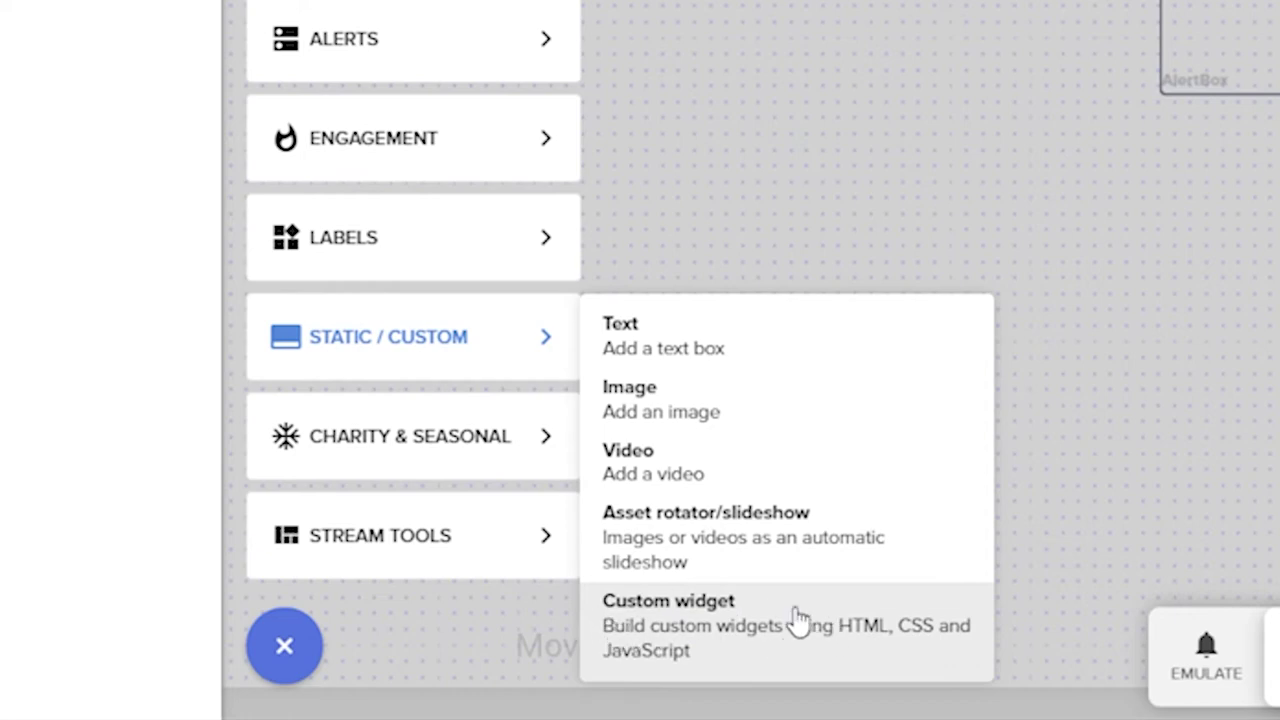
pyautogui.click(680, 416)
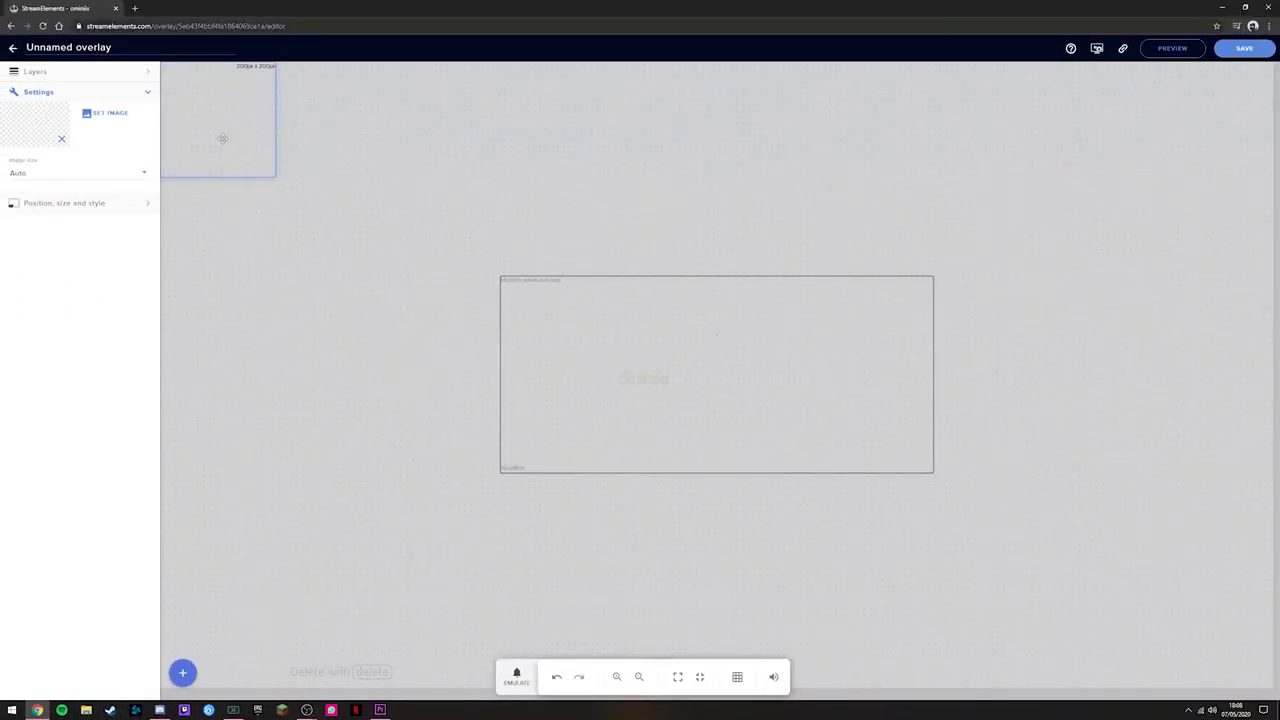
pyautogui.moveTo(260, 0); pyautogui.dragTo(504, 274)
pyautogui.moveTo(395, 394); pyautogui.dragTo(397, 397)
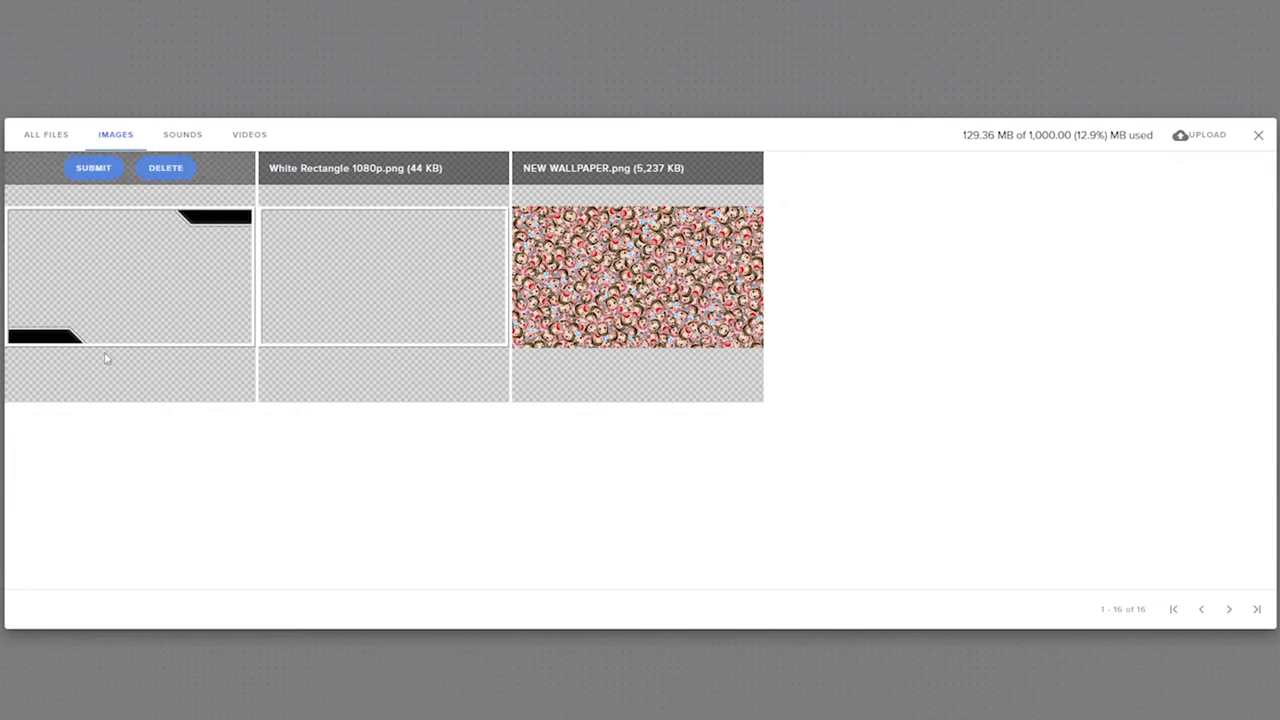
# Step: Upload the cropped cheering emote image to the media library
pyautogui.moveTo(603, 279)
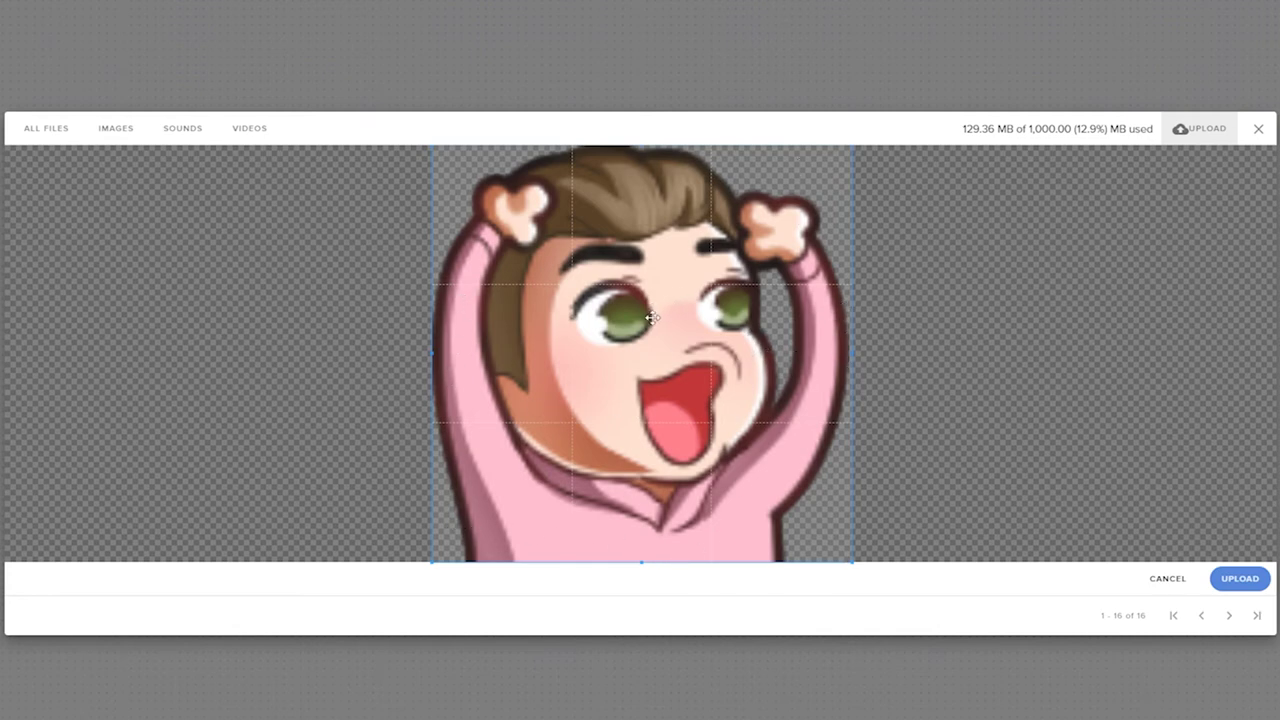
pyautogui.click(1232, 578)
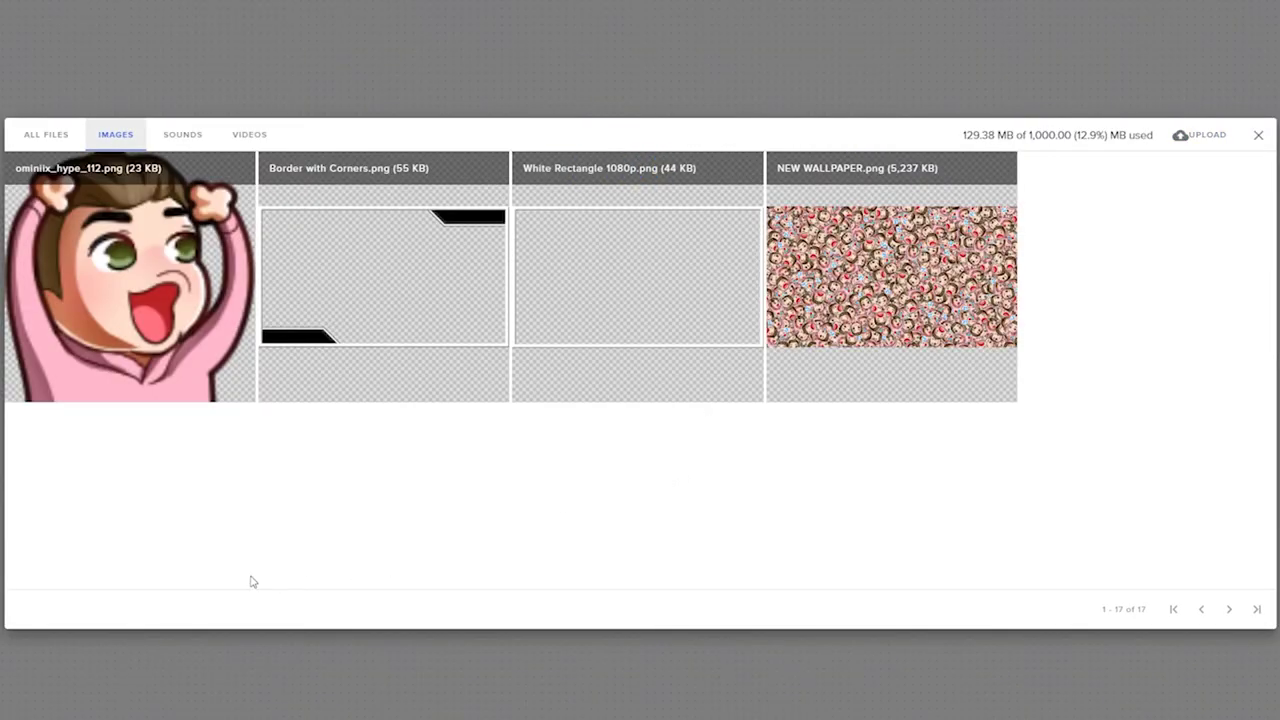
pyautogui.moveTo(92, 222)
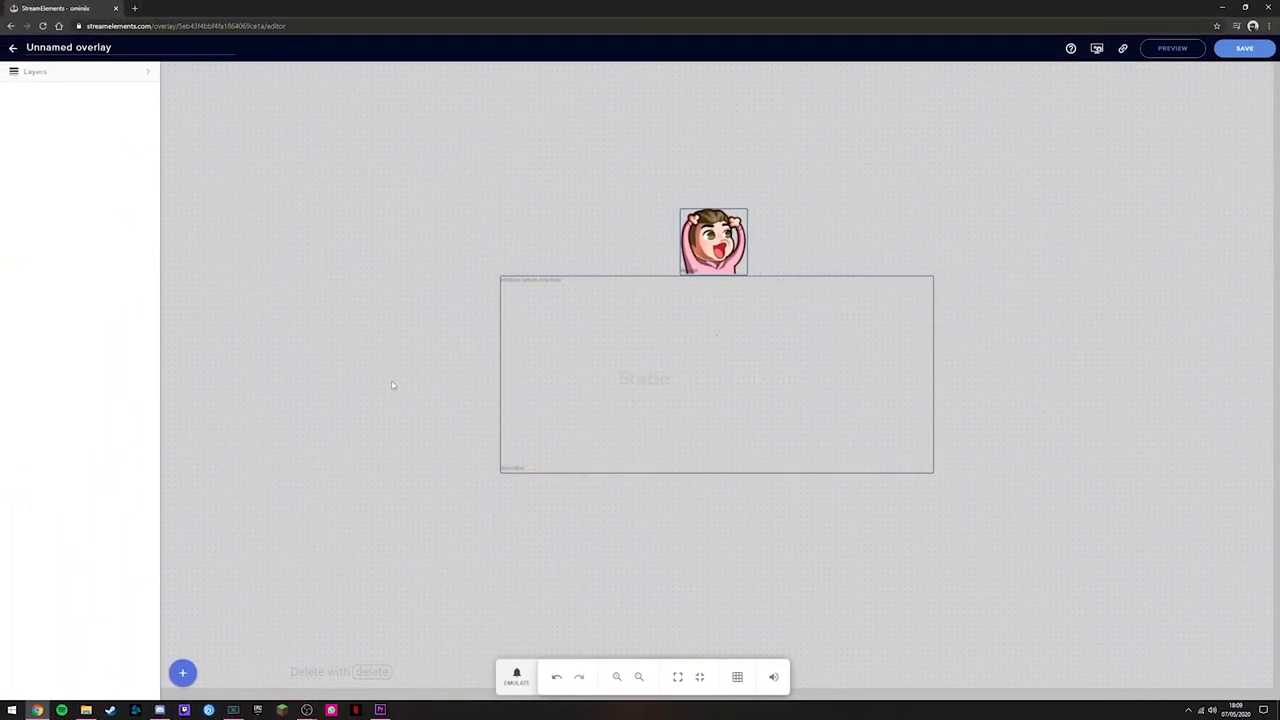
# Step: Expand Layers to show Image 2 above AlertBox 1, with the widget menu ready
pyautogui.click(149, 75)
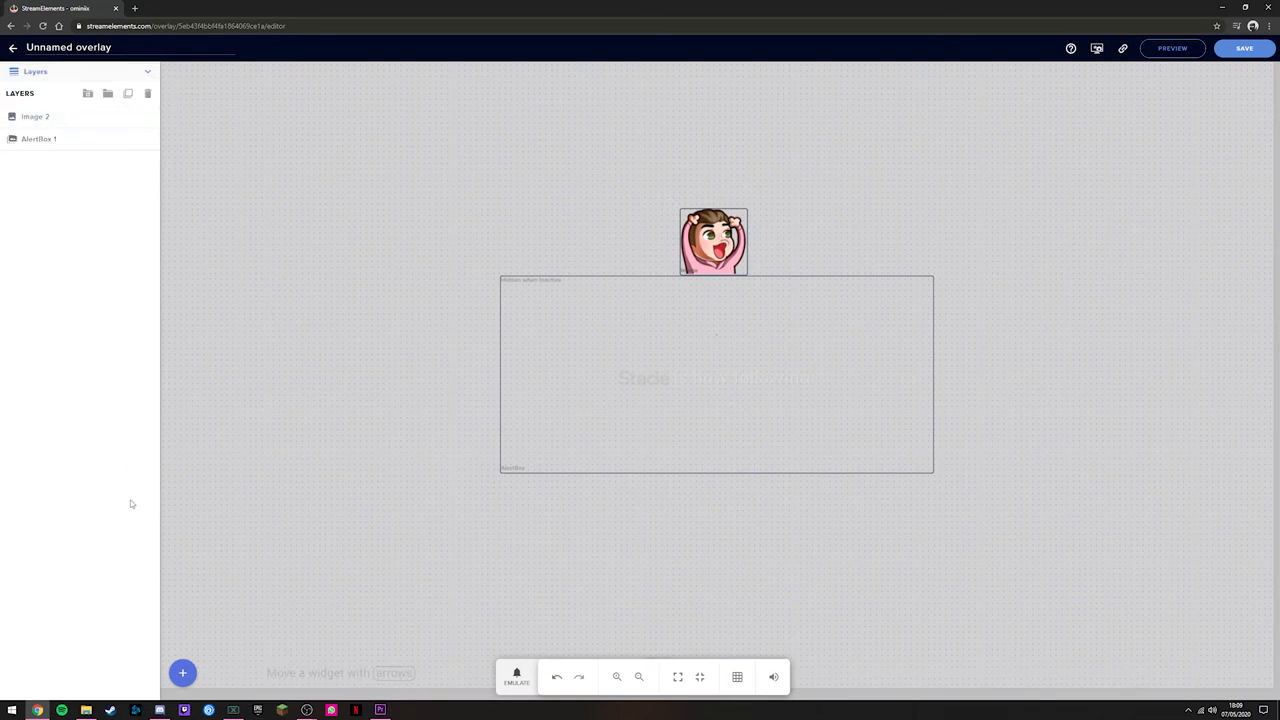
pyautogui.click(184, 674)
pyautogui.moveTo(231, 565)
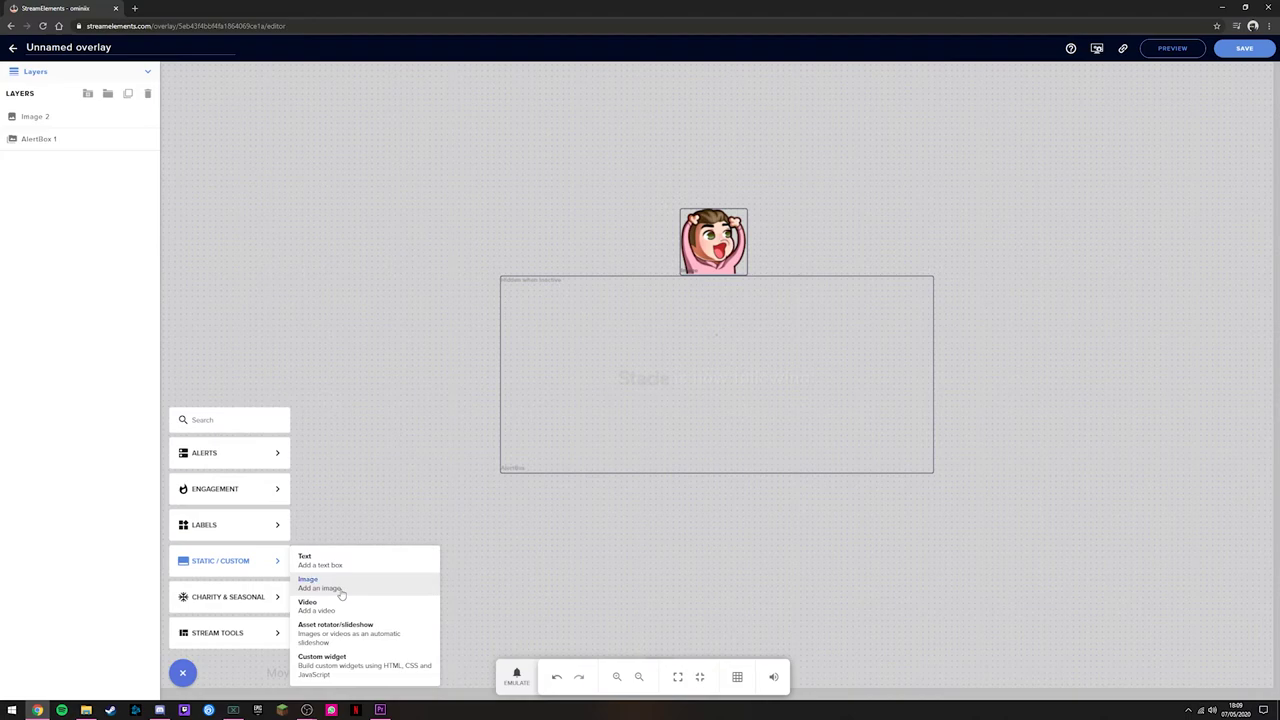
# Step: Add another Image widget using the Border with Corners graphic
pyautogui.click(341, 594)
pyautogui.click(128, 113)
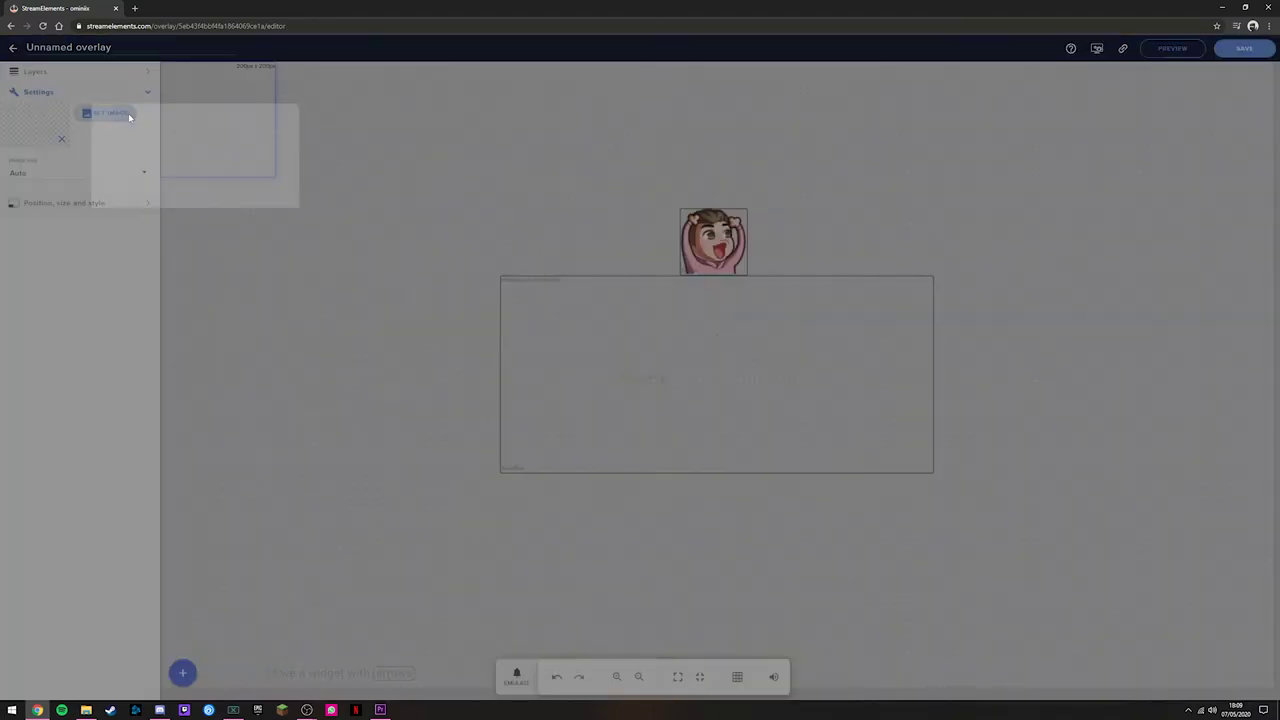
pyautogui.moveTo(449, 272)
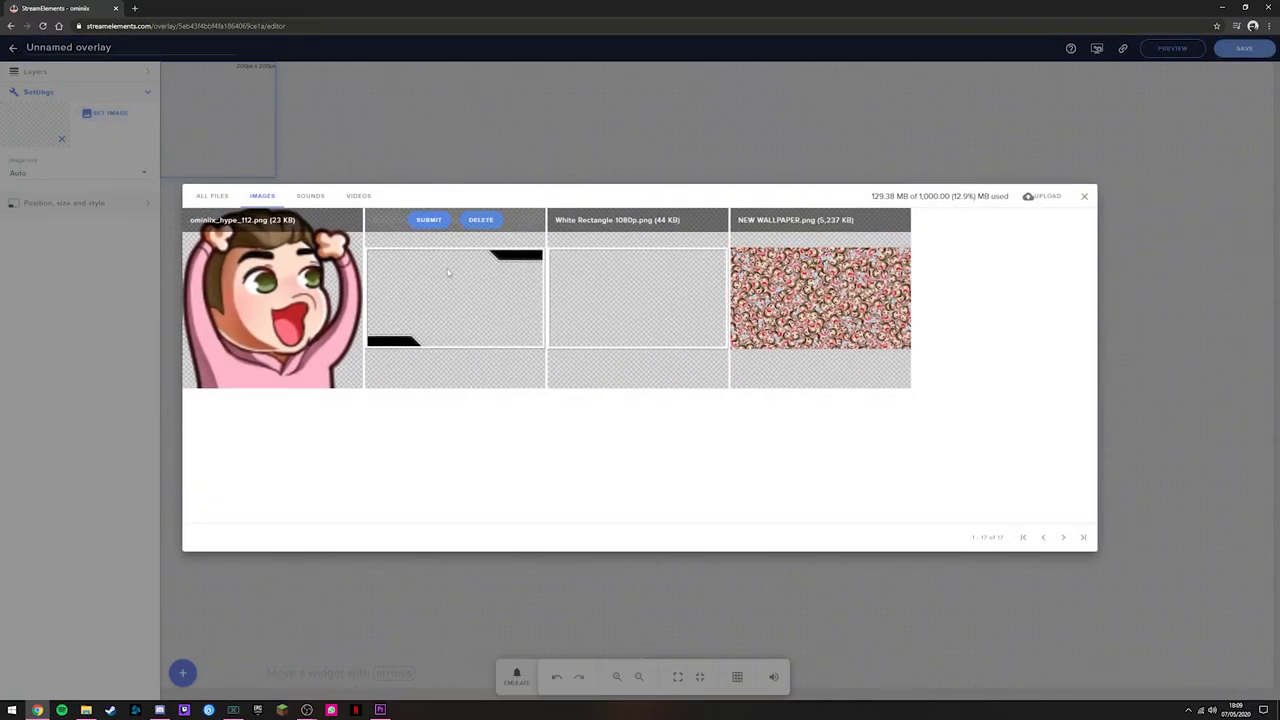
pyautogui.click(429, 220)
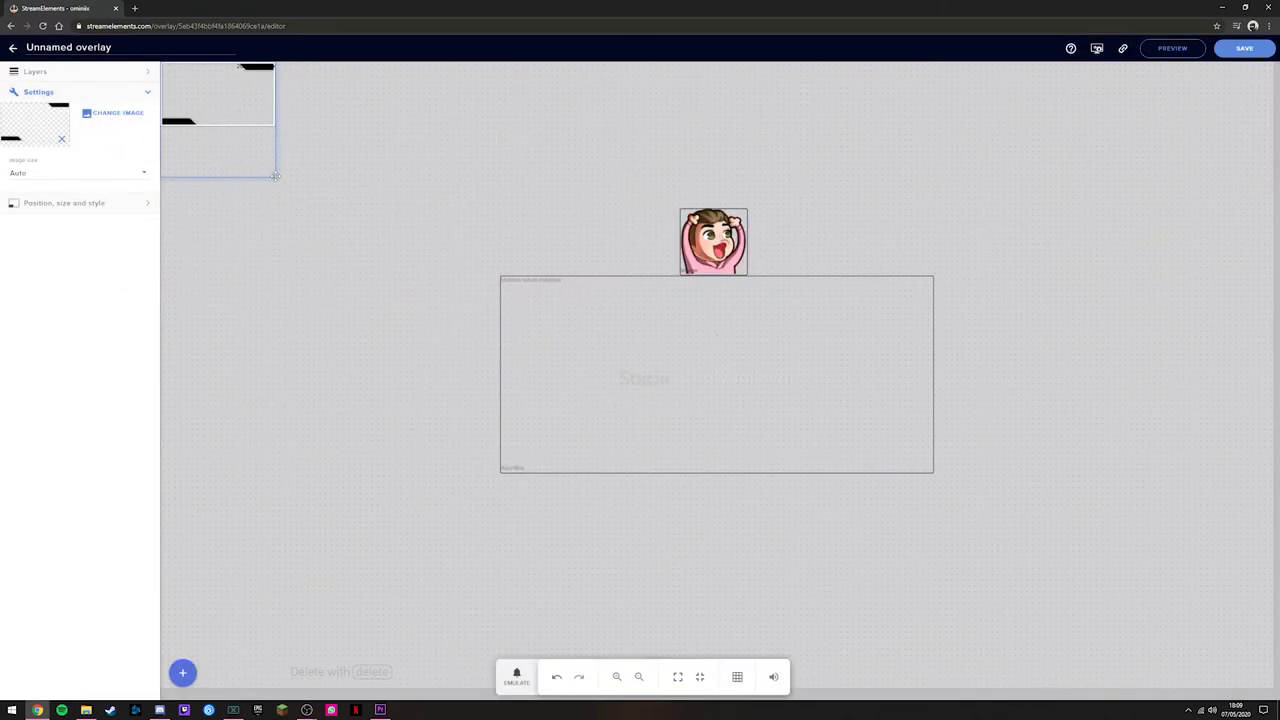
# Step: Enlarge the border frame and move it down onto the stage's left side
pyautogui.moveTo(271, 174); pyautogui.dragTo(502, 256)
pyautogui.moveTo(450, 218); pyautogui.dragTo(466, 432)
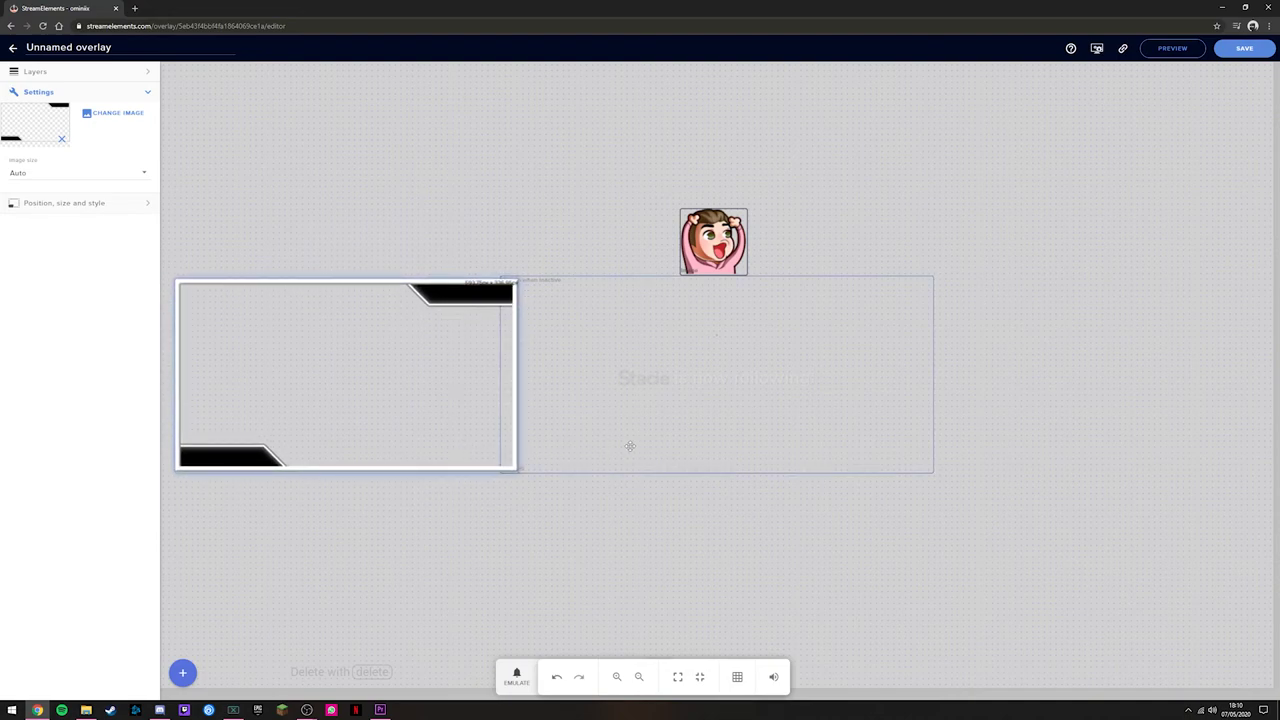
pyautogui.click(592, 529)
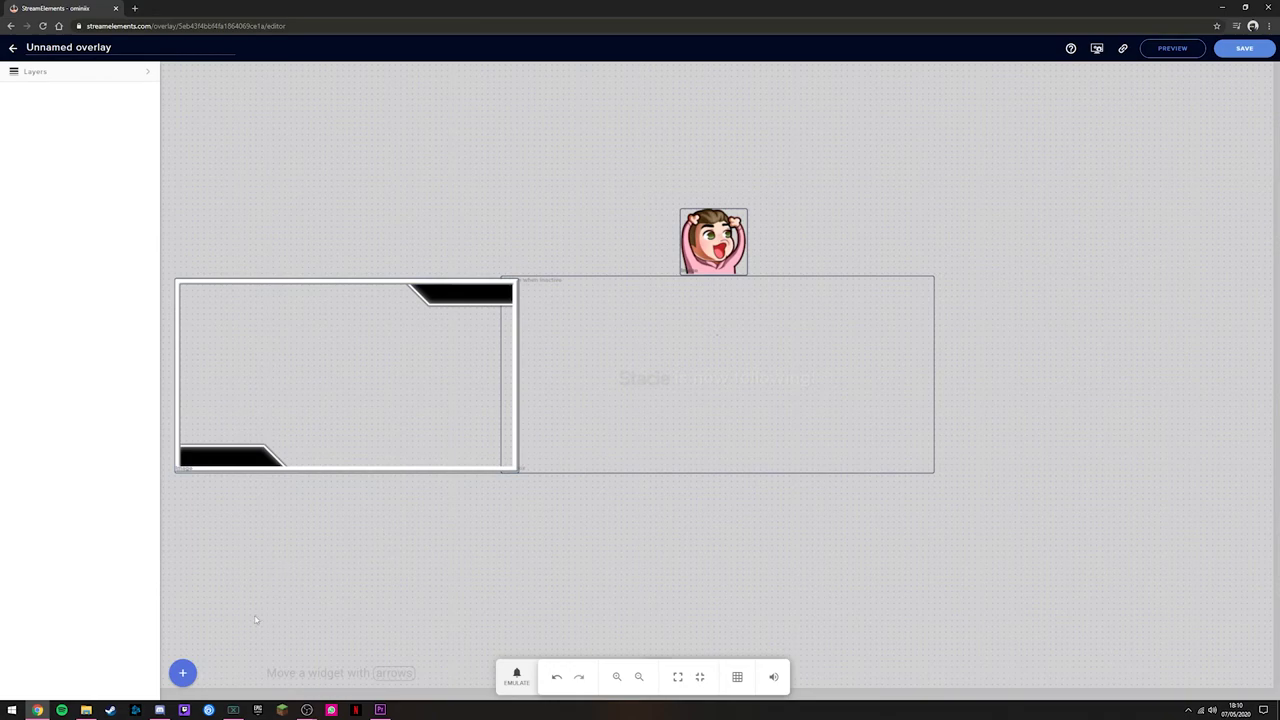
pyautogui.click(183, 672)
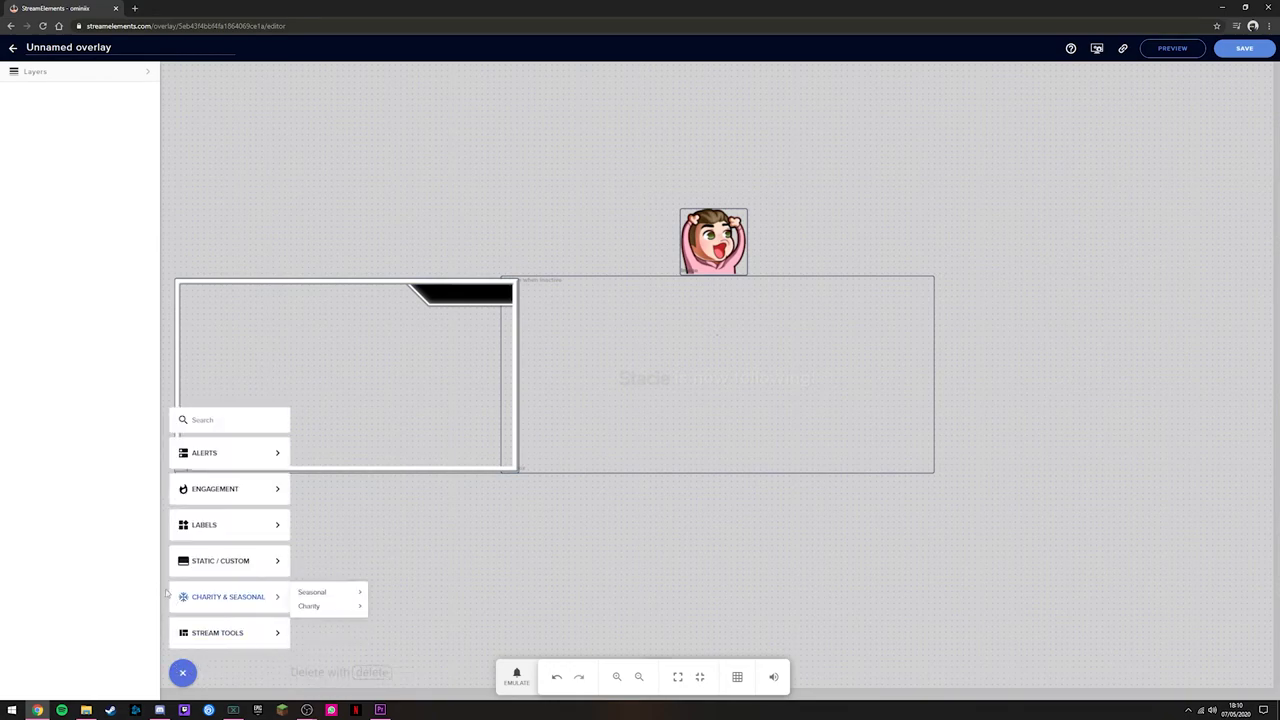
# Step: Add a Text widget showing the channel name inside the frame's bottom-left black bar
pyautogui.moveTo(208, 566)
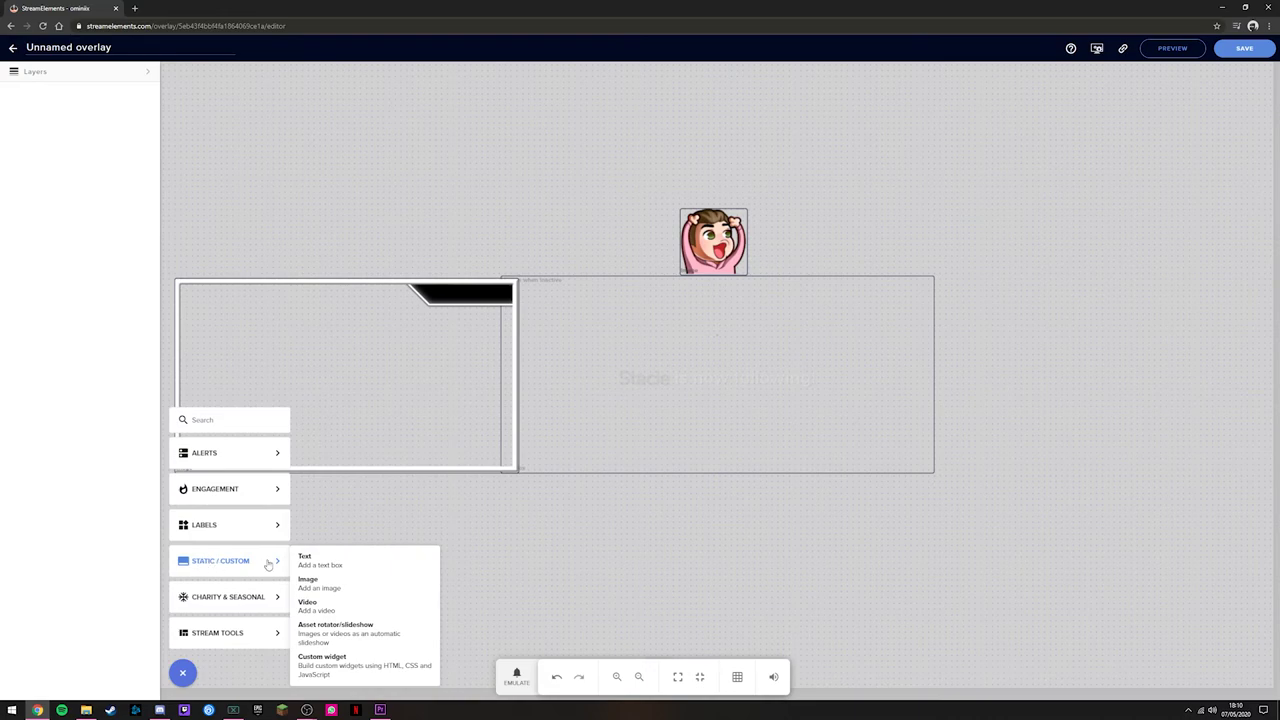
pyautogui.click(320, 561)
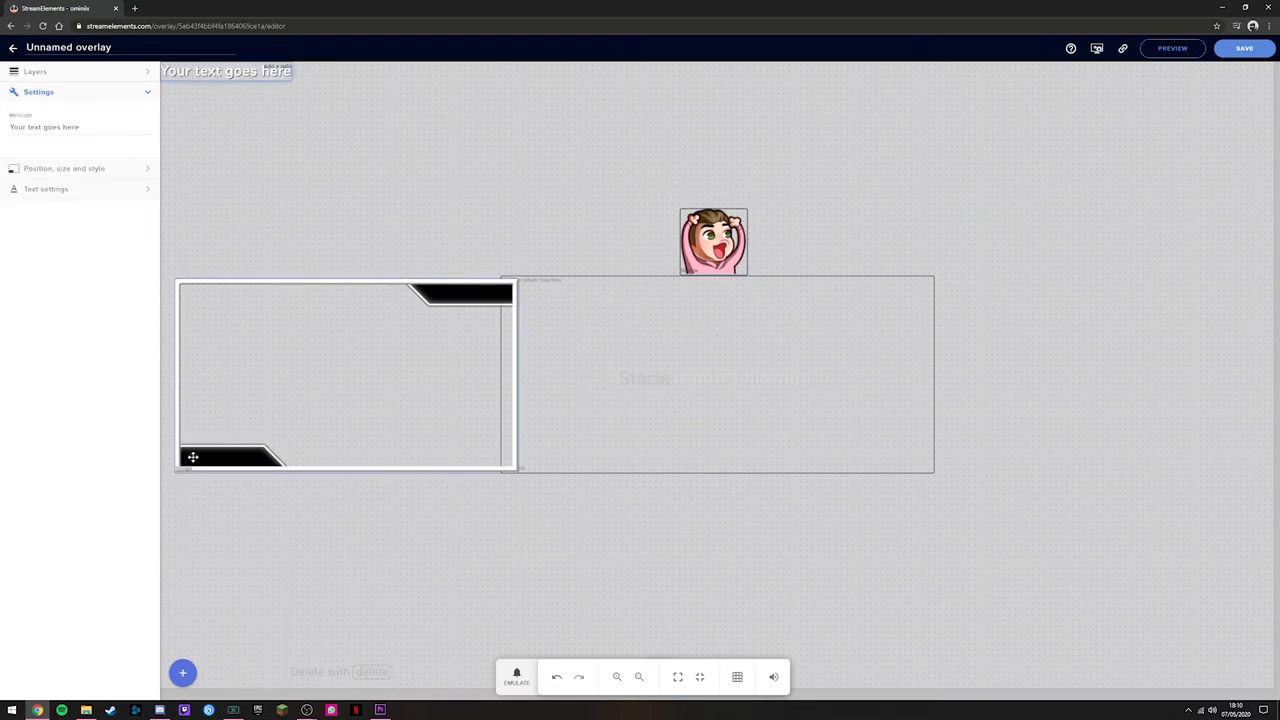
pyautogui.moveTo(205, 72); pyautogui.dragTo(332, 367)
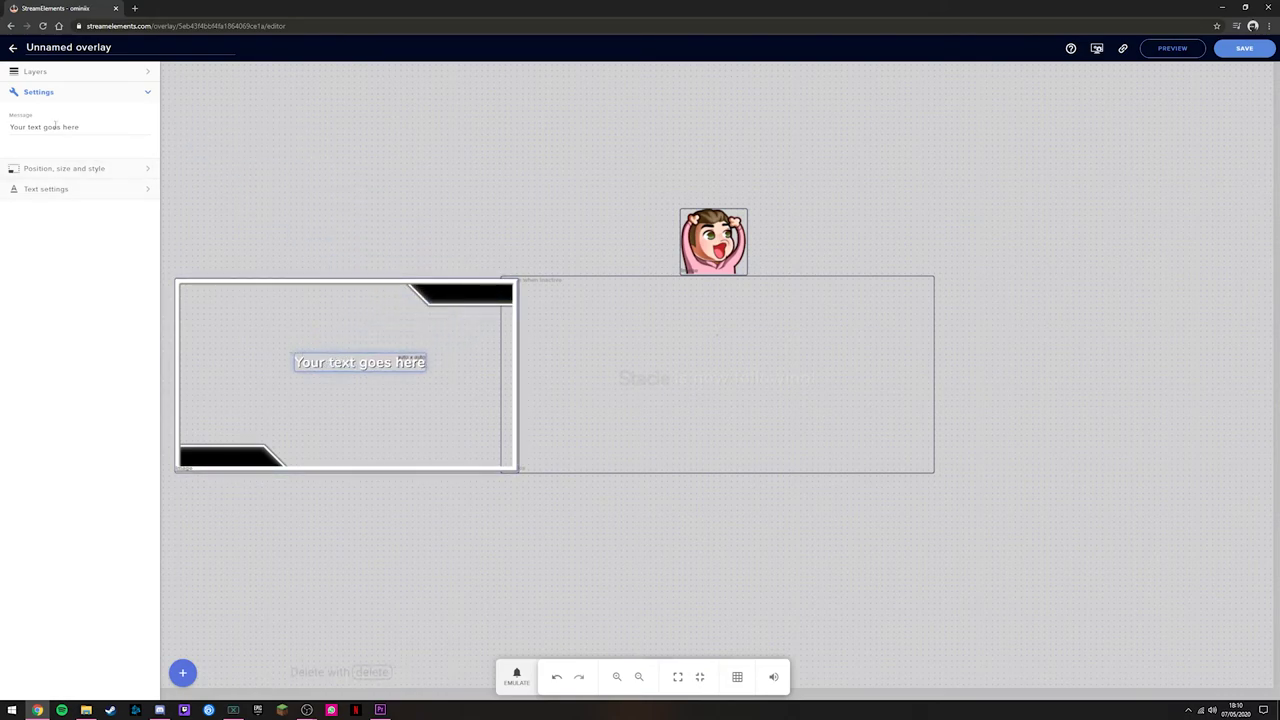
pyautogui.moveTo(11, 126); pyautogui.dragTo(134, 127)
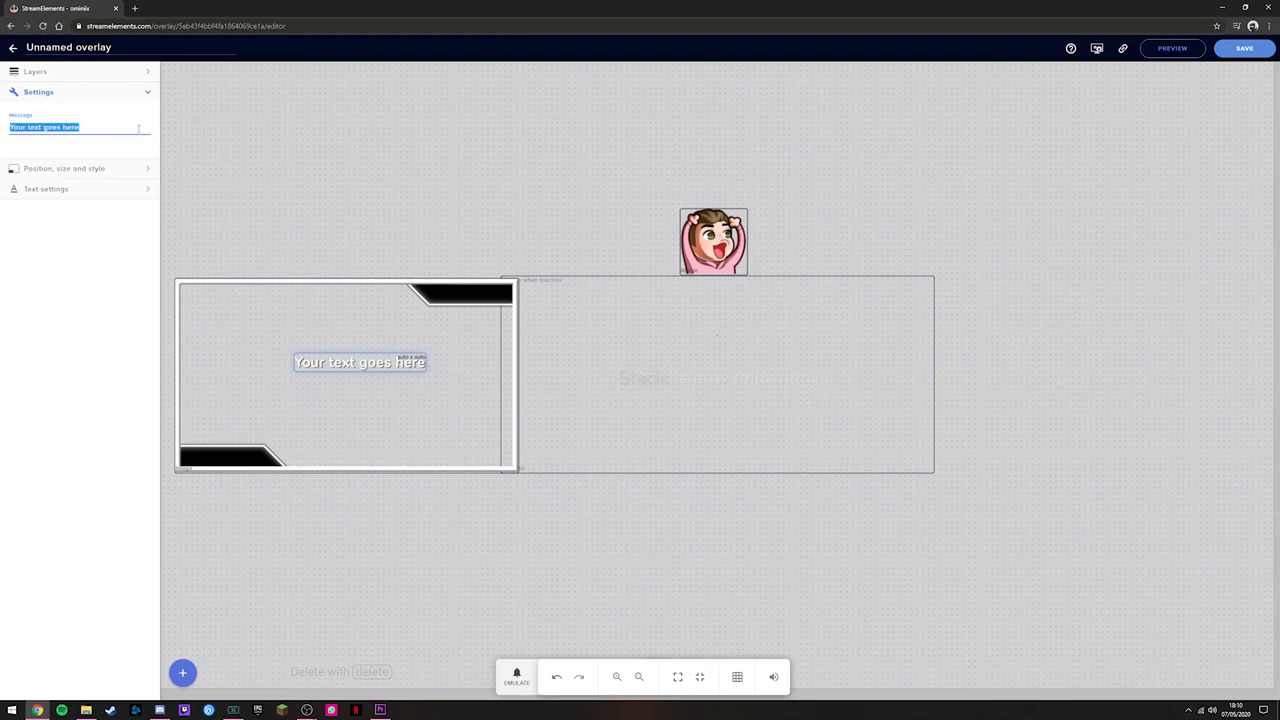
pyautogui.write('Ominix')
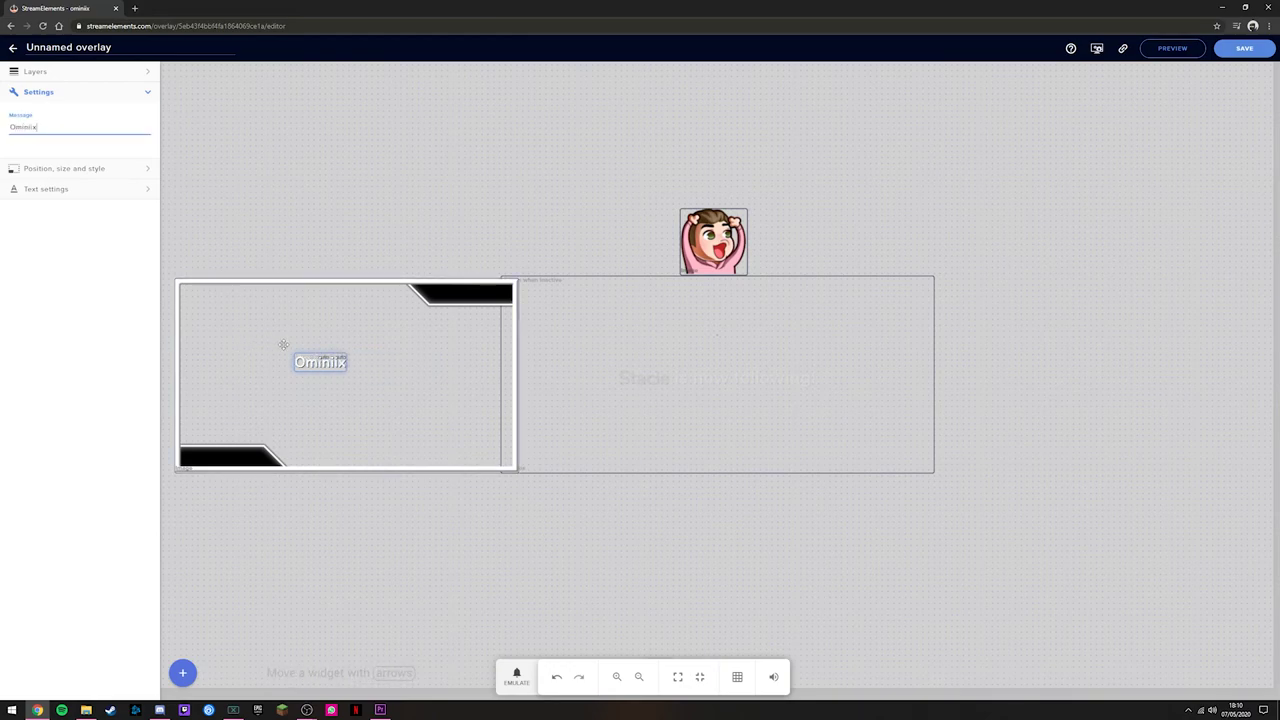
pyautogui.moveTo(309, 362); pyautogui.dragTo(213, 451)
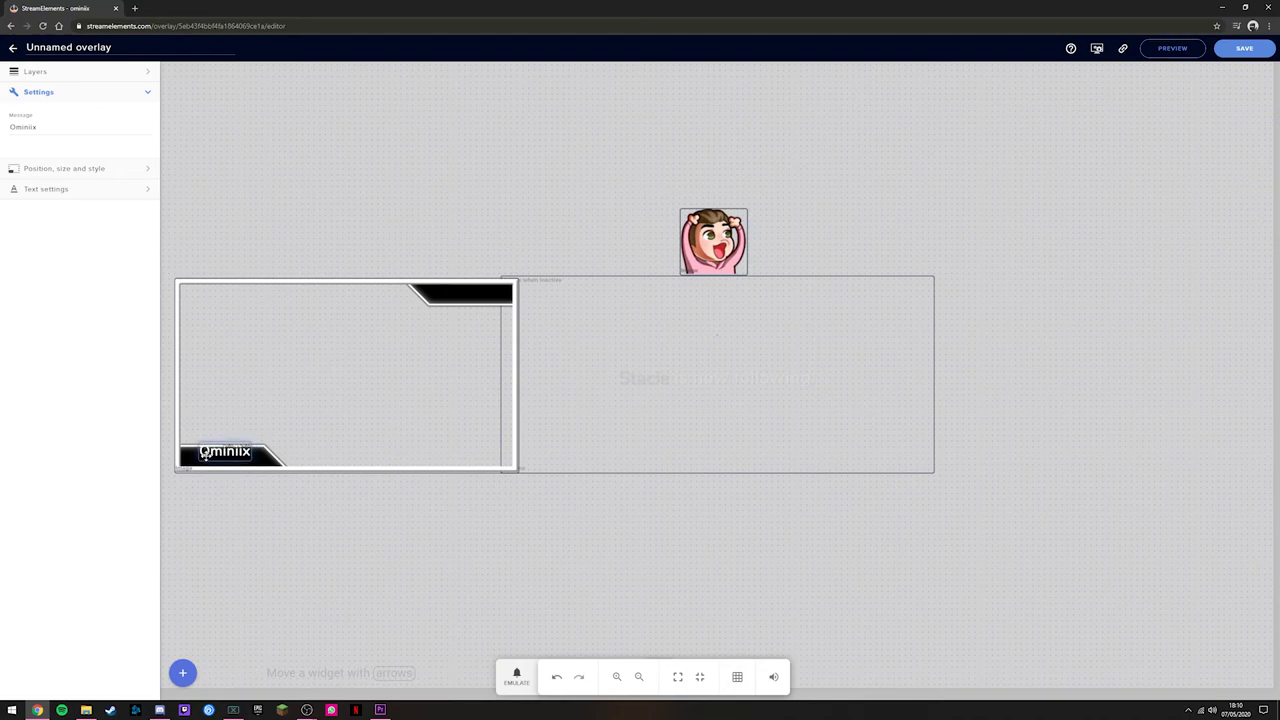
pyautogui.click(295, 426)
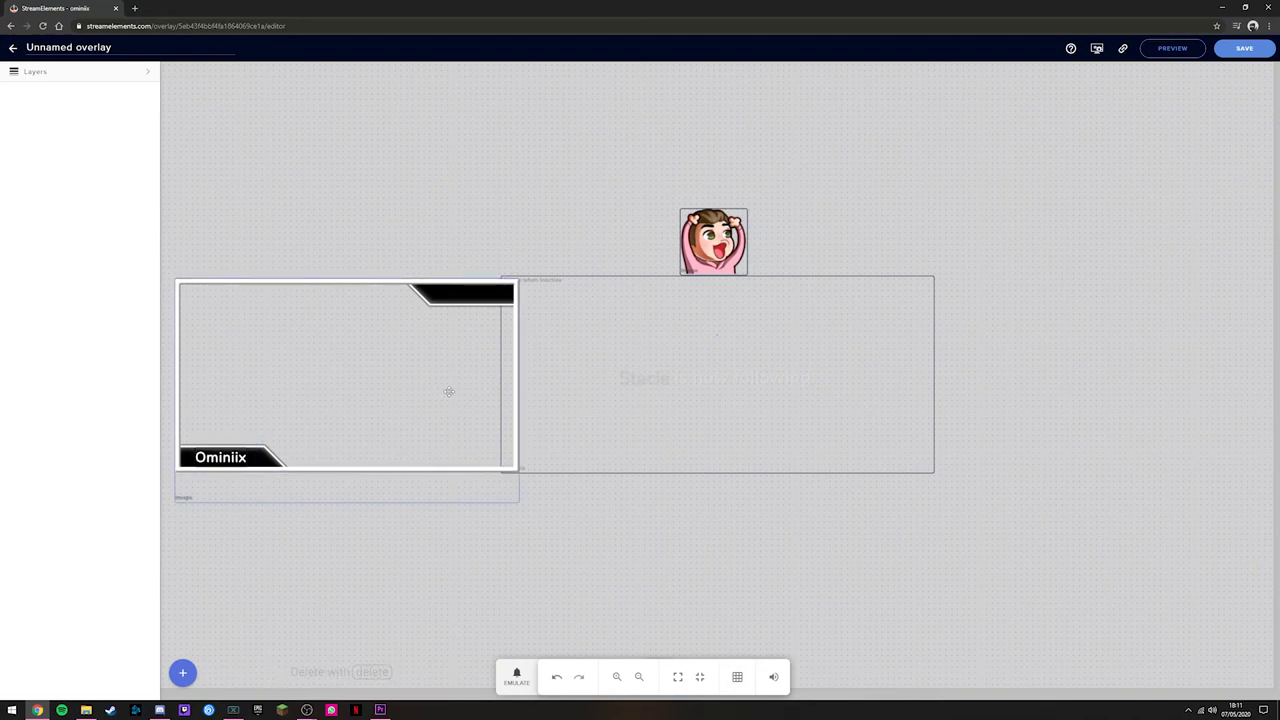
# Step: Browse the widget categories to find the HypeCup under Alerts
pyautogui.click(182, 672)
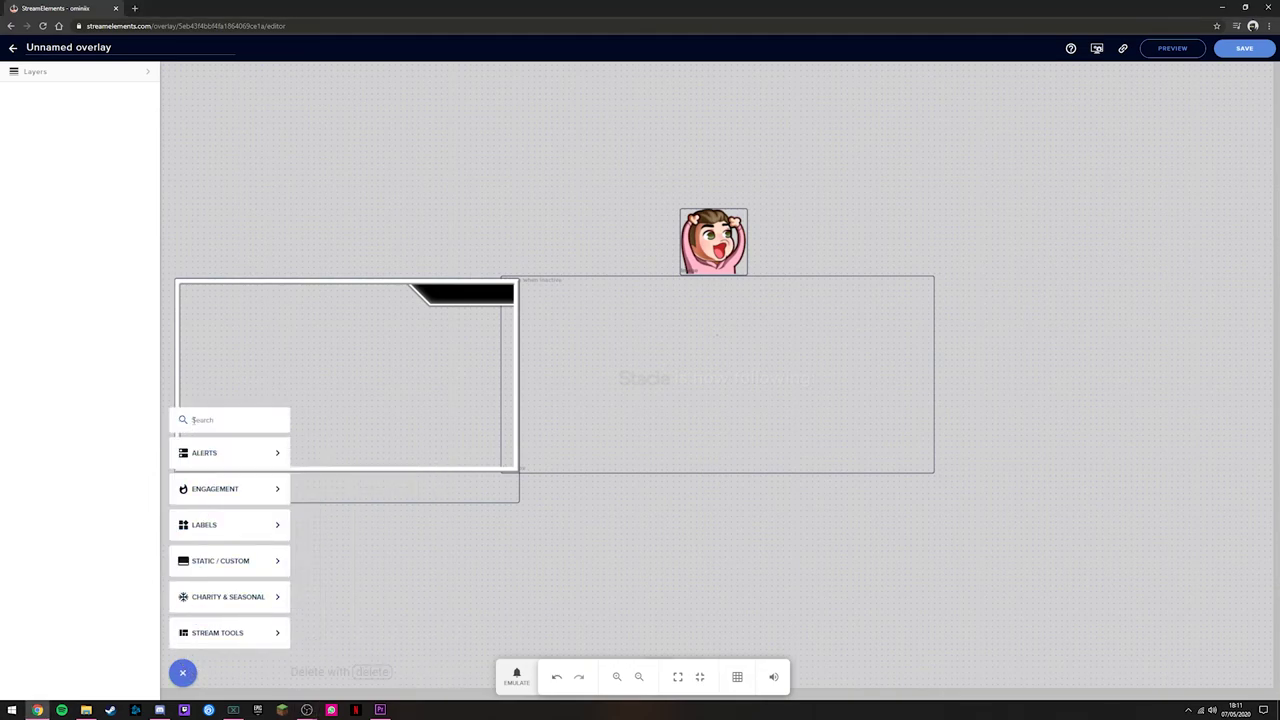
pyautogui.moveTo(203, 455)
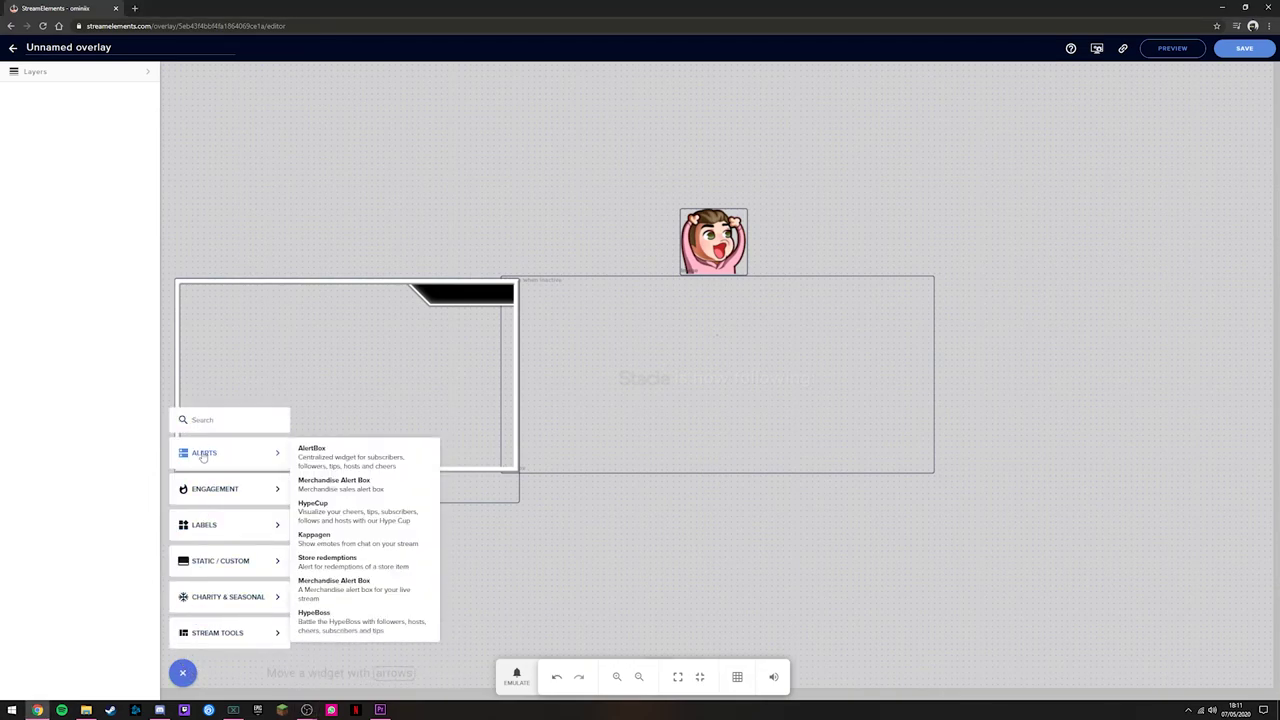
pyautogui.moveTo(218, 483)
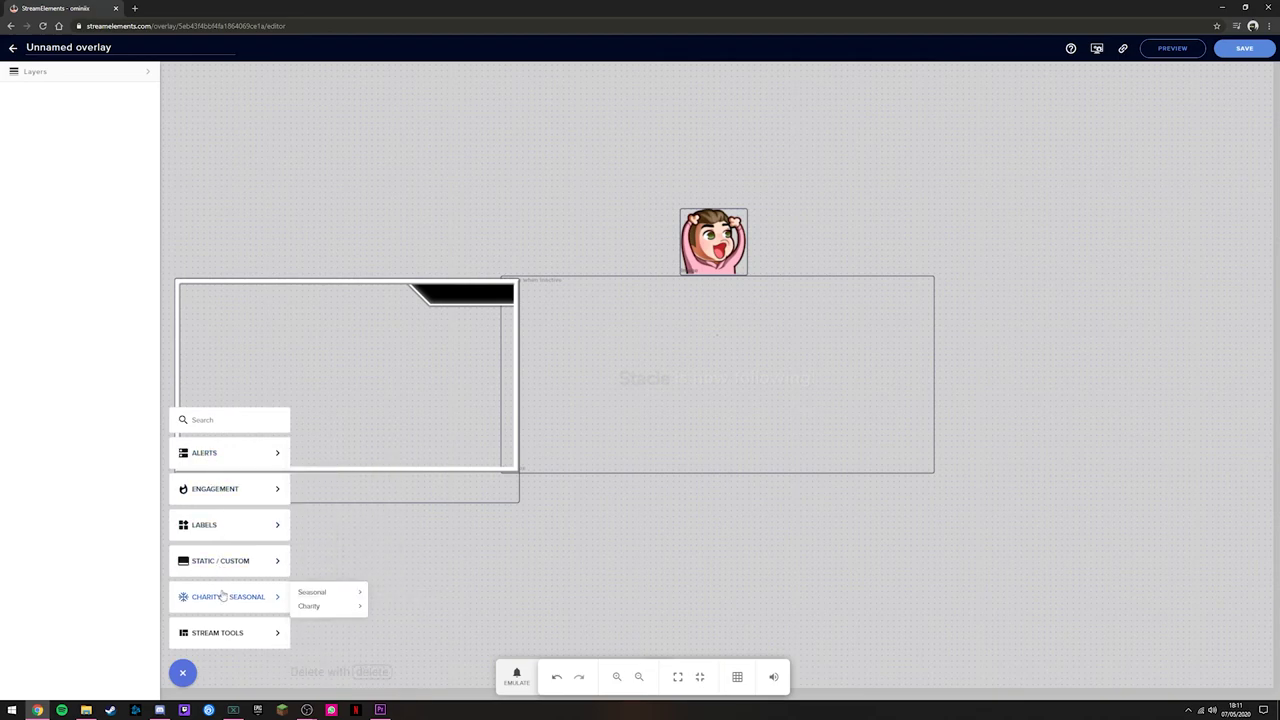
pyautogui.moveTo(228, 636)
pyautogui.moveTo(205, 608)
pyautogui.moveTo(209, 573)
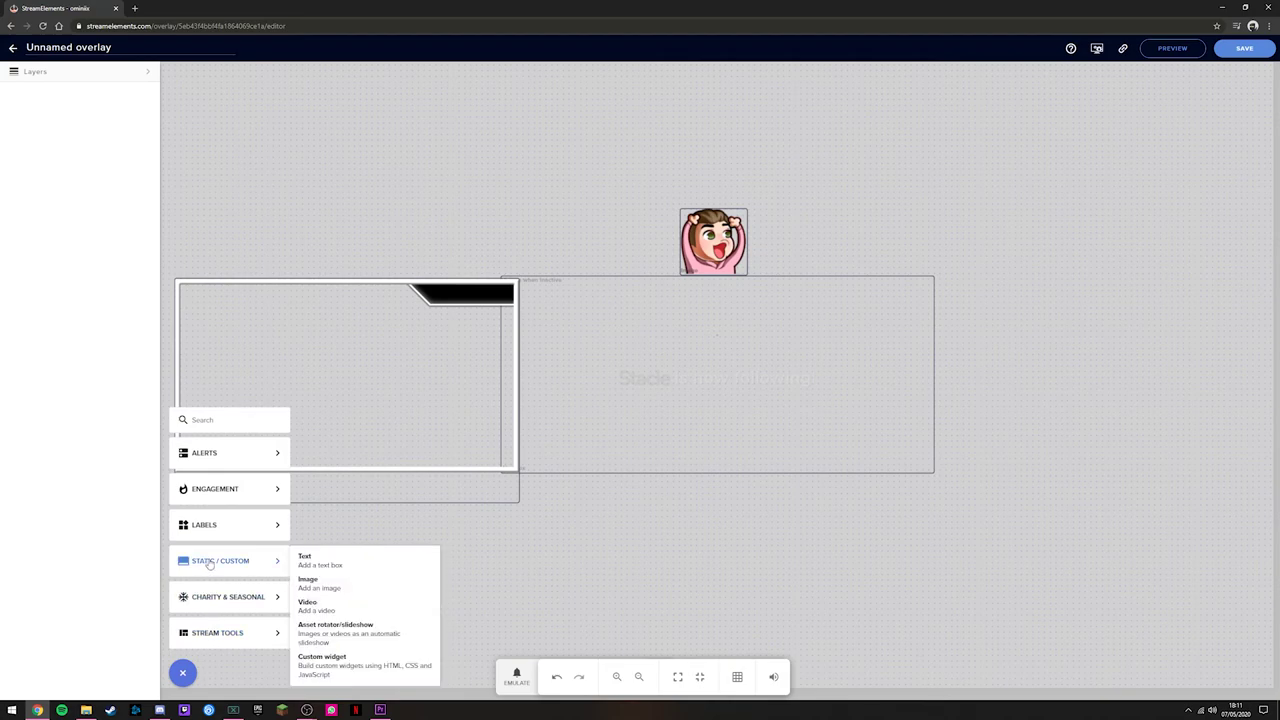
pyautogui.moveTo(209, 529)
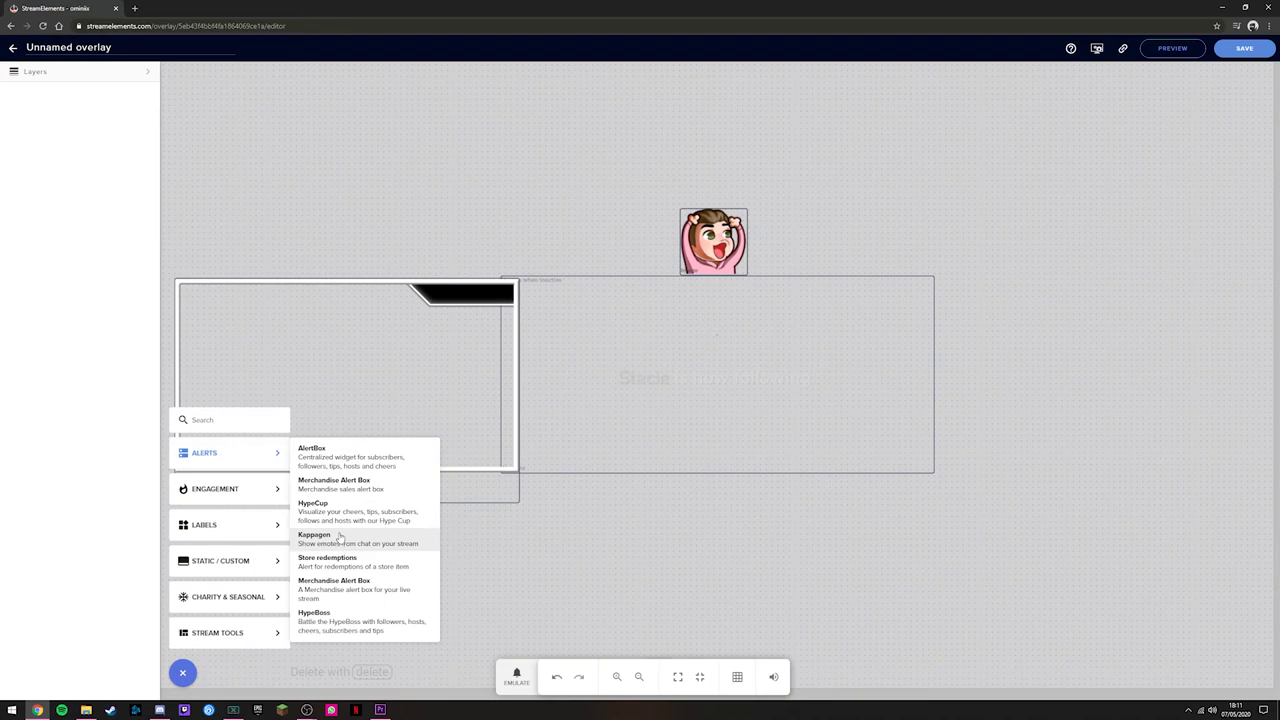
# Step: Add a HypeCup and switch it to the pumpkin cup, overwriting the bits designs
pyautogui.click(334, 516)
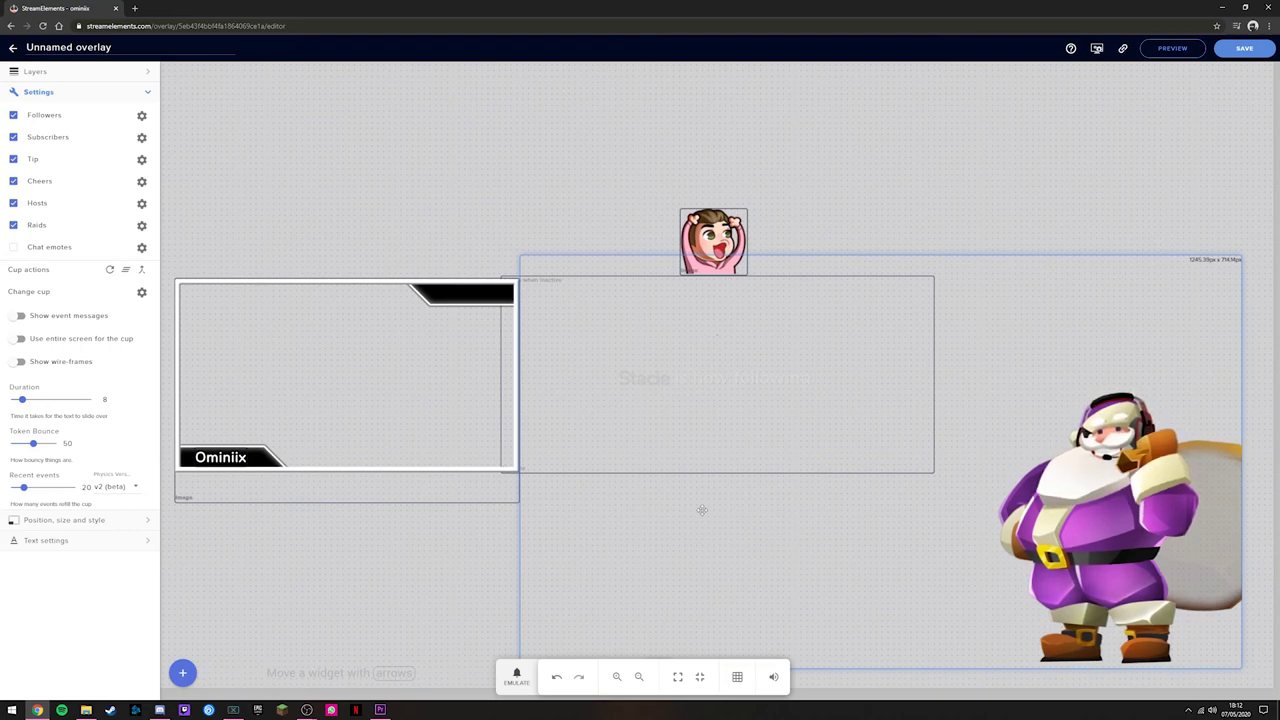
pyautogui.click(141, 291)
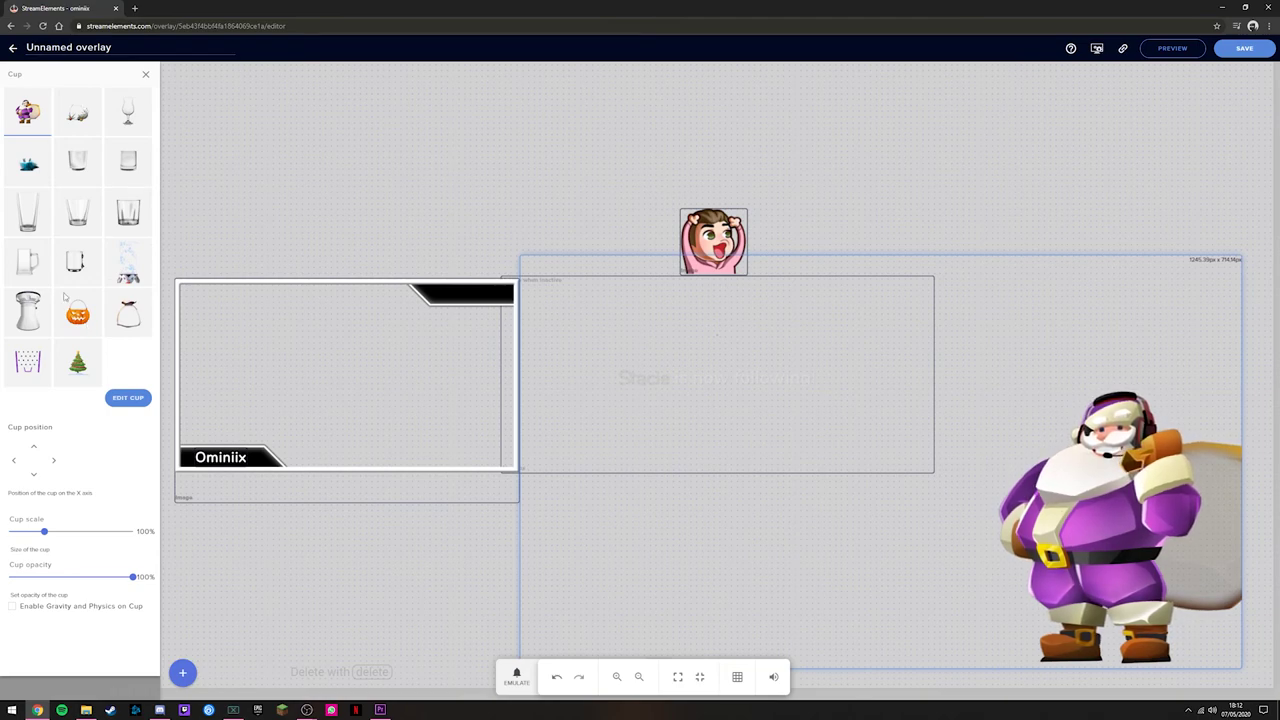
pyautogui.click(79, 337)
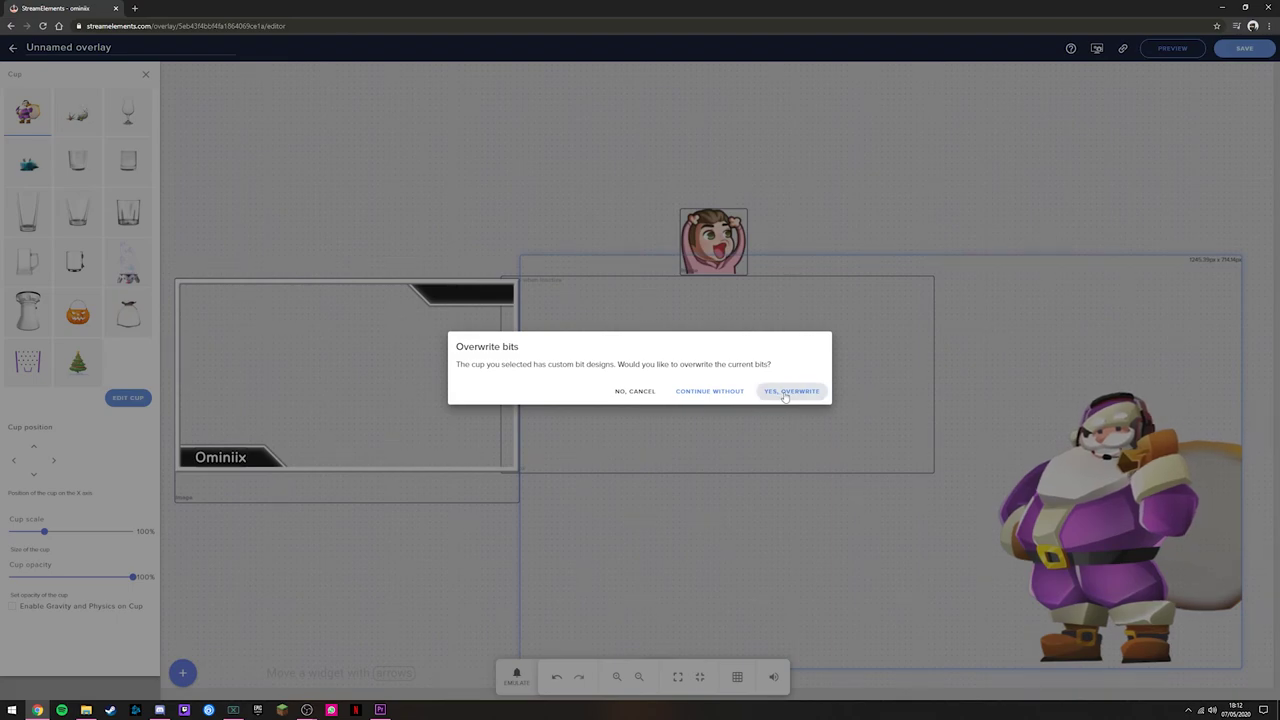
pyautogui.click(785, 392)
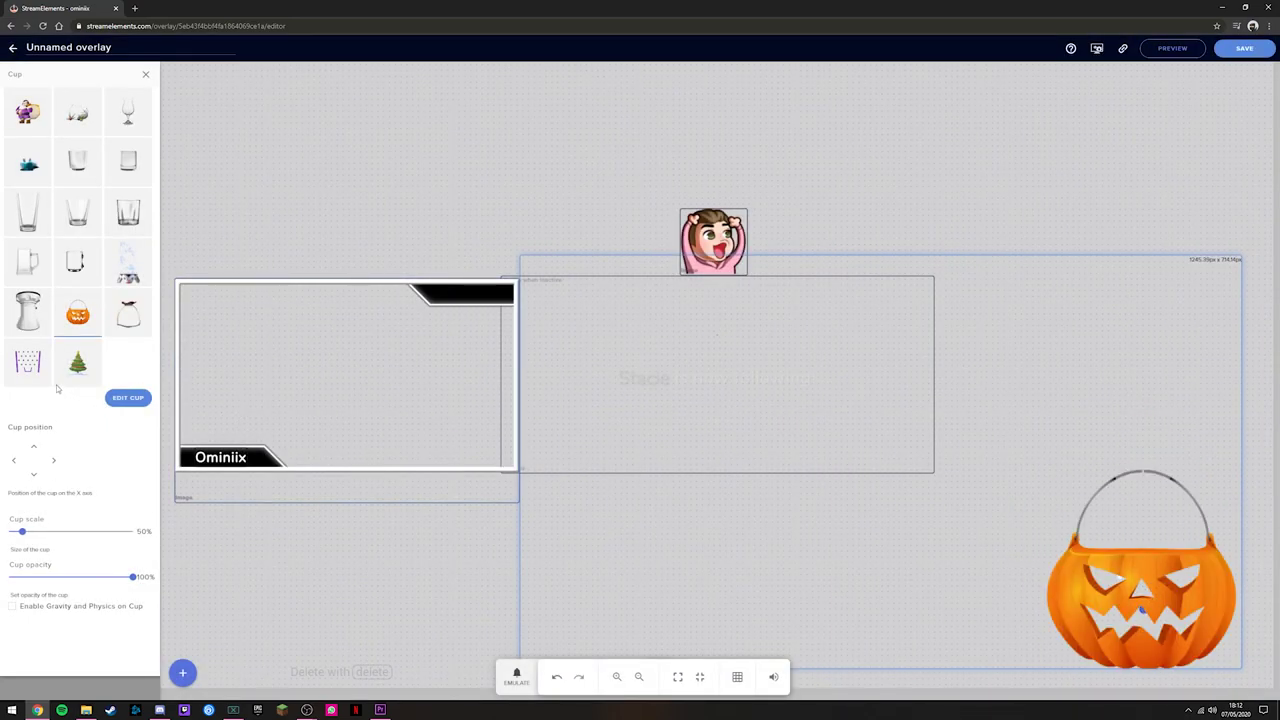
pyautogui.click(307, 710)
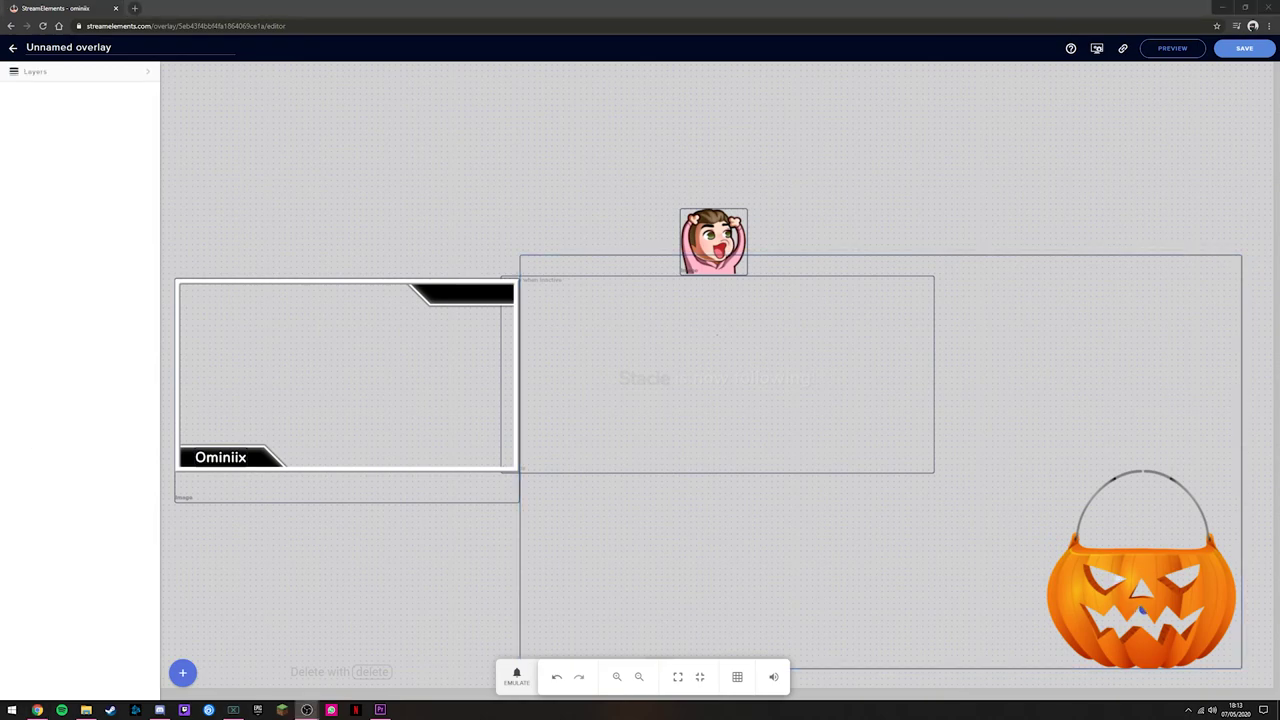
# Step: Nudge the pumpkin cup into the bottom-right corner and save the overlay as 'TEST OVERLAY'
pyautogui.moveTo(1136, 569); pyautogui.dragTo(1168, 583)
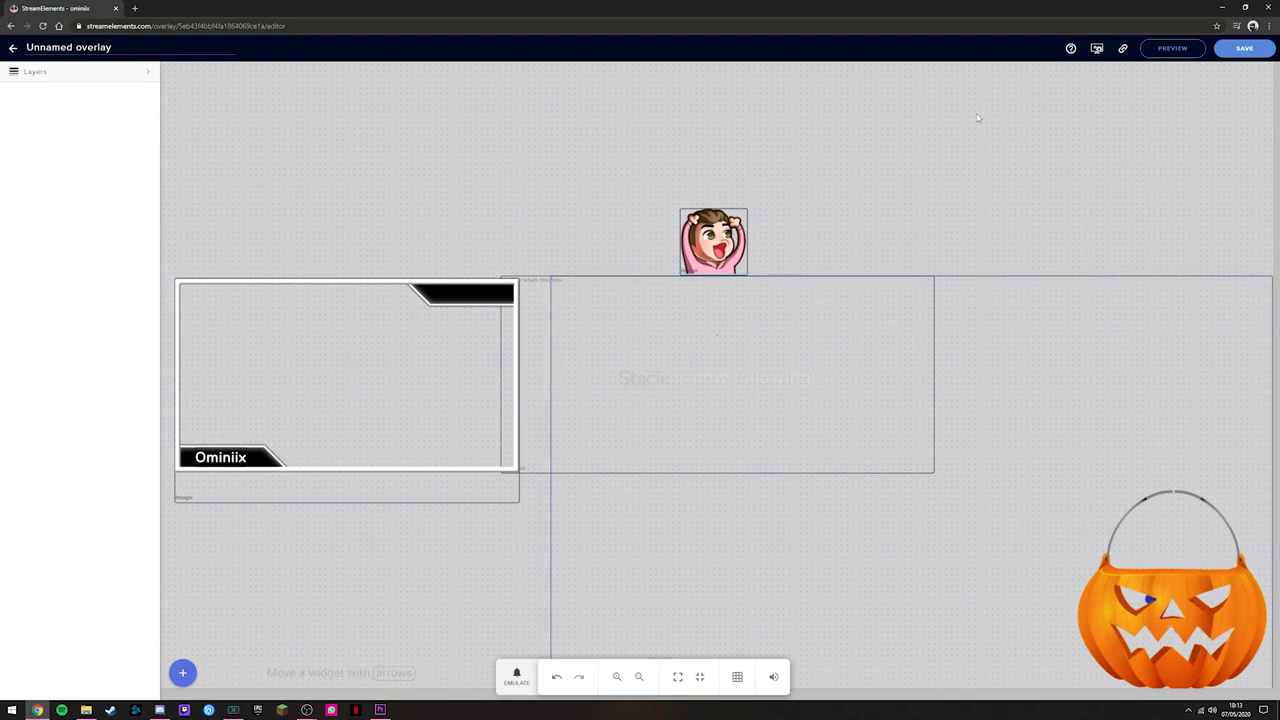
pyautogui.click(1246, 50)
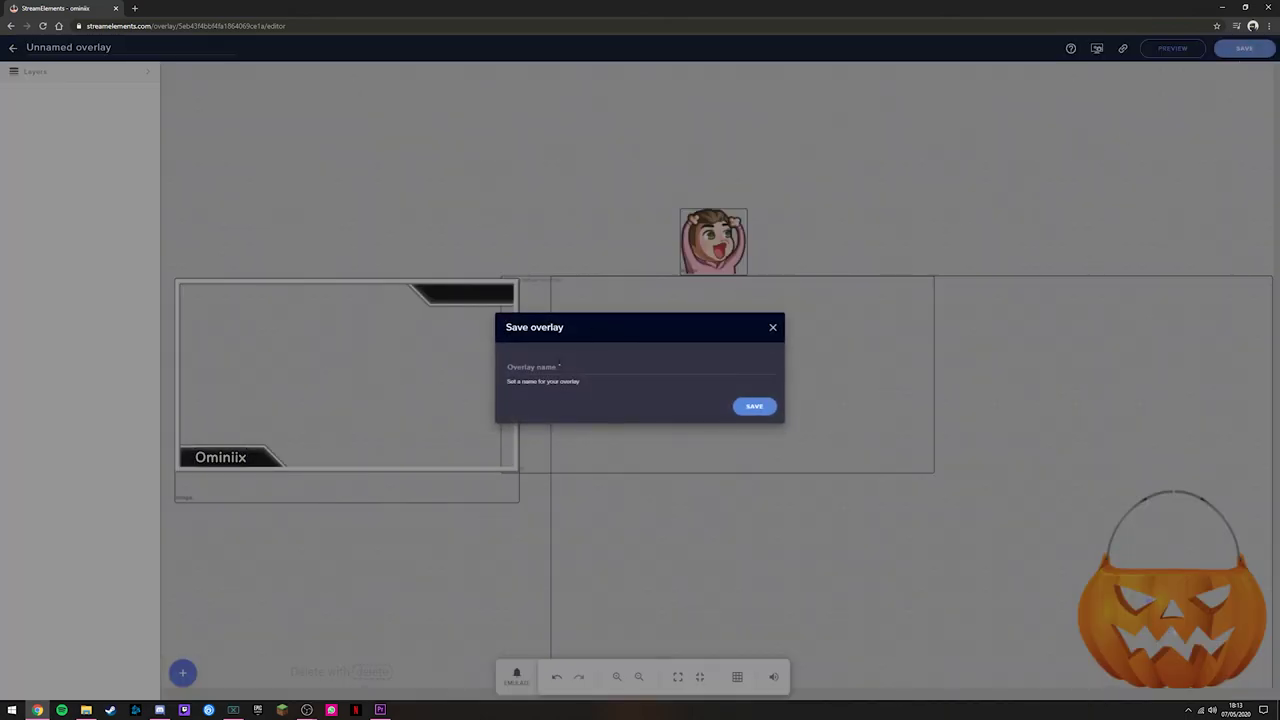
pyautogui.click(540, 367)
pyautogui.write('TEST')
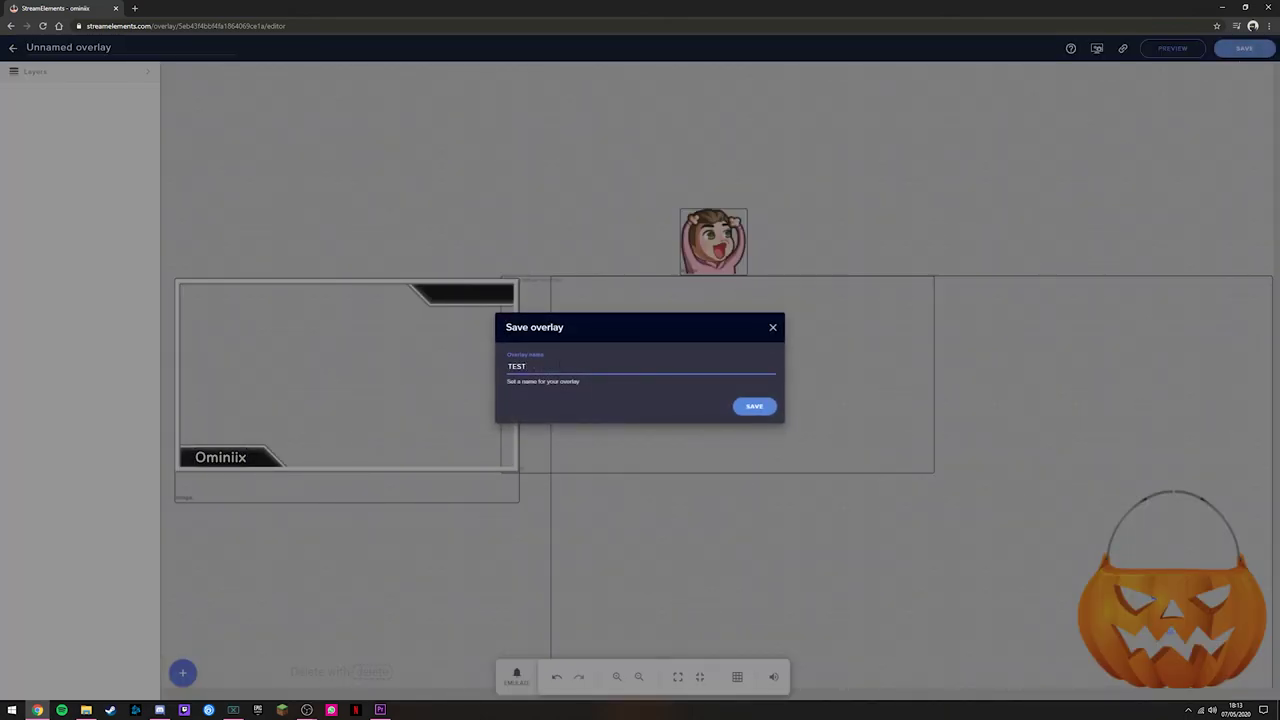
pyautogui.write(' OVERLAY')
pyautogui.click(758, 406)
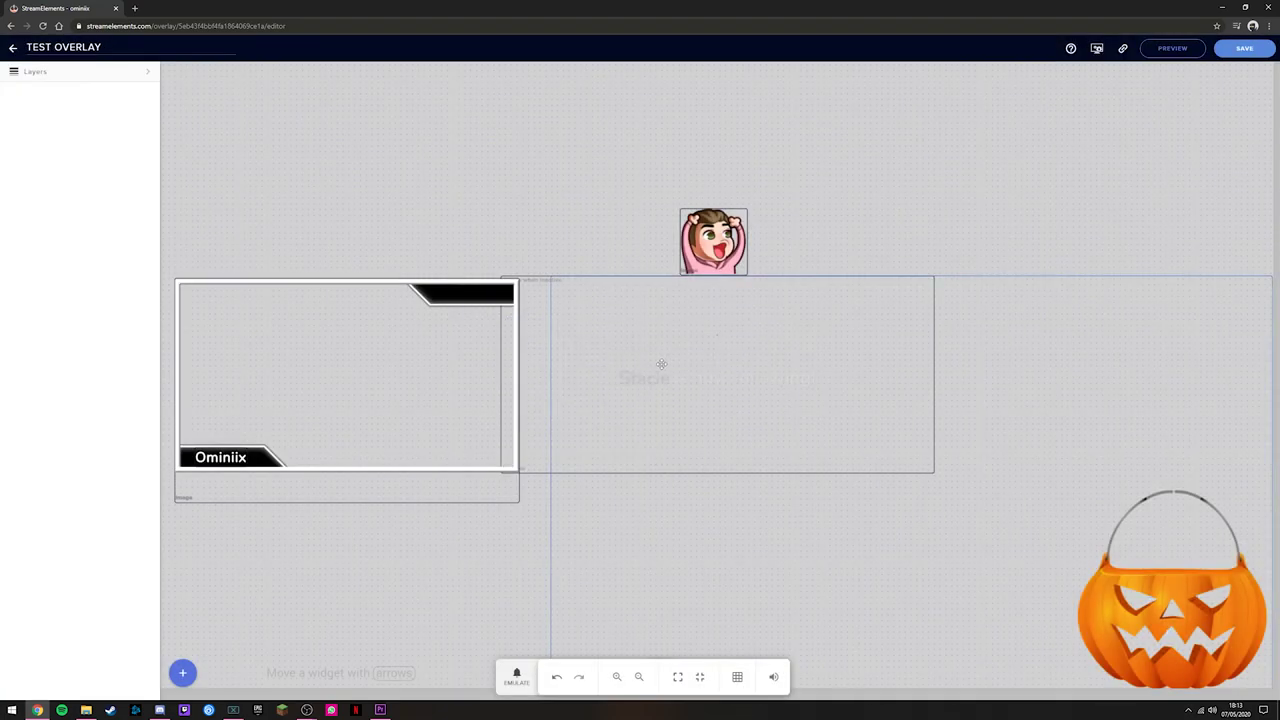
# Step: Return to My overlays and copy the TEST OVERLAY card's URL
pyautogui.click(13, 47)
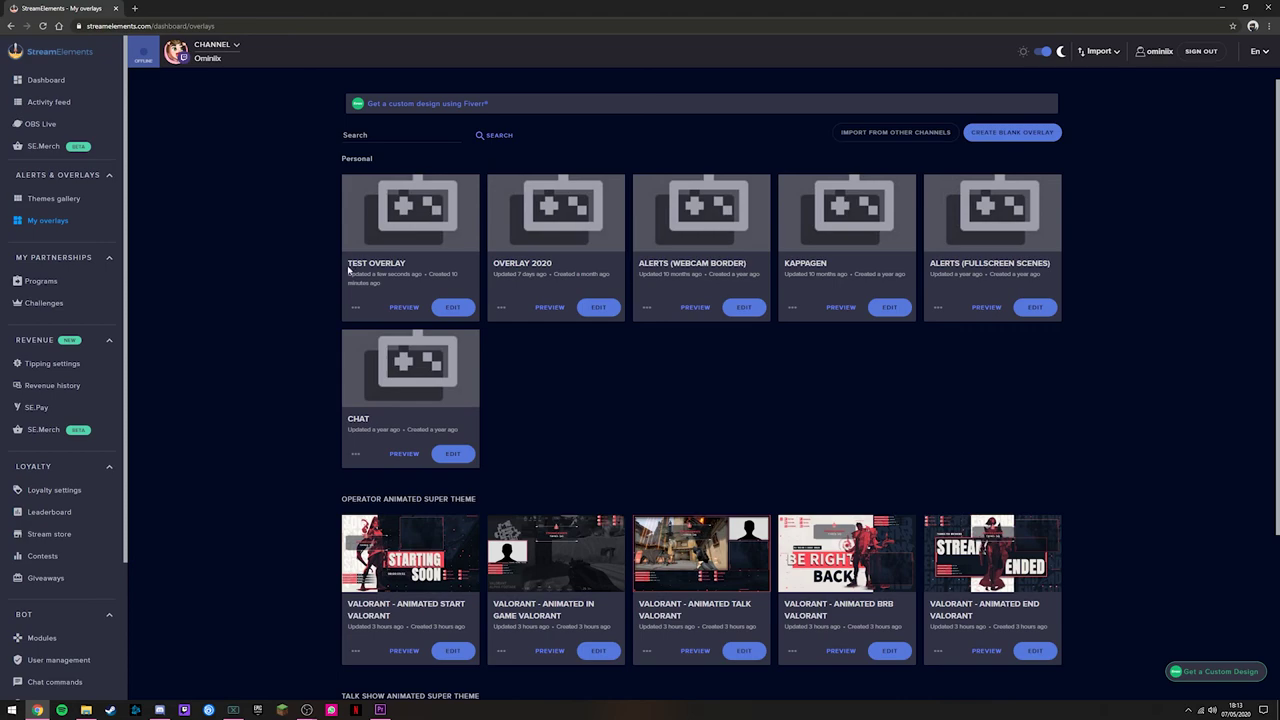
pyautogui.click(355, 307)
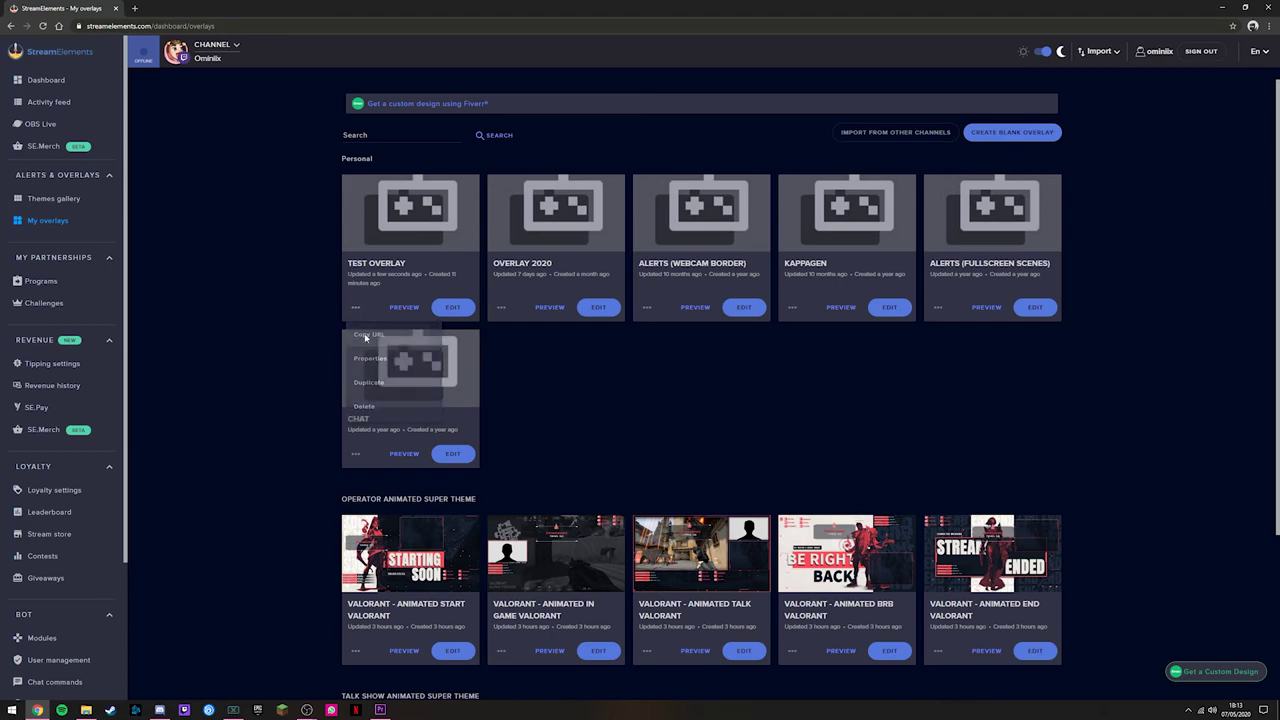
pyautogui.click(365, 336)
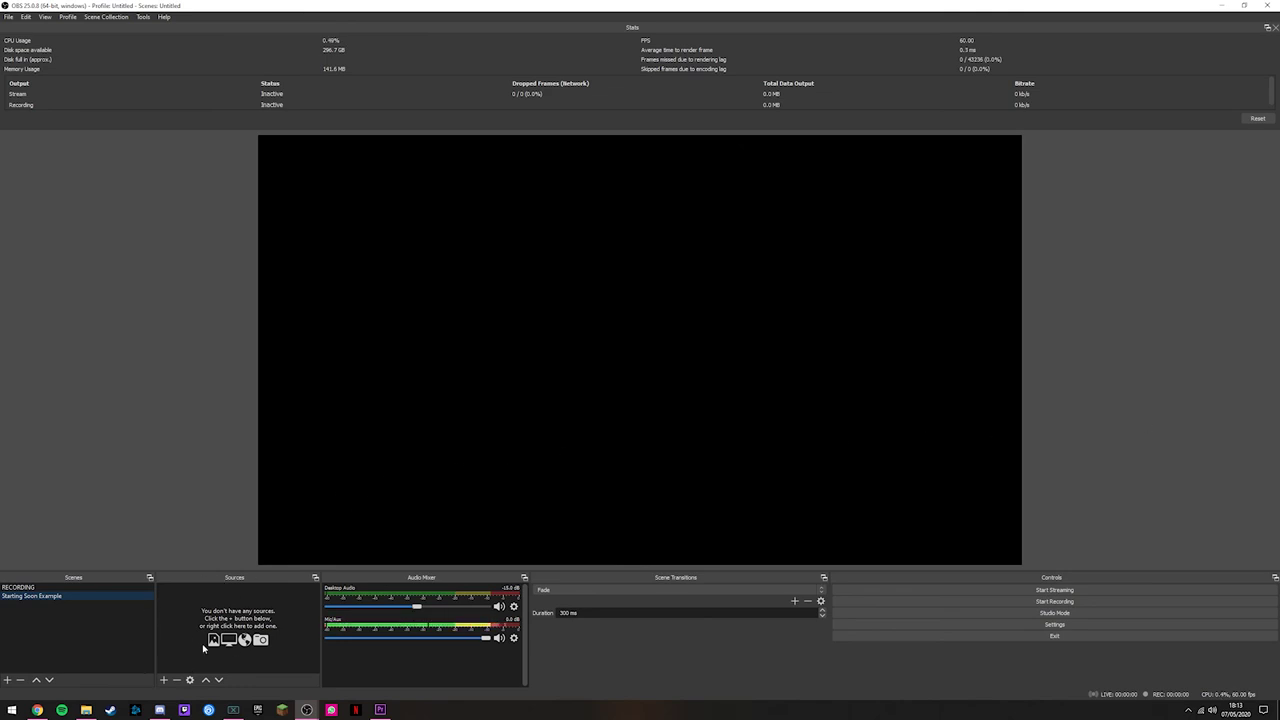
# Step: Add a Browser source with the pasted TEST OVERLAY URL and width 1920
pyautogui.click(164, 680)
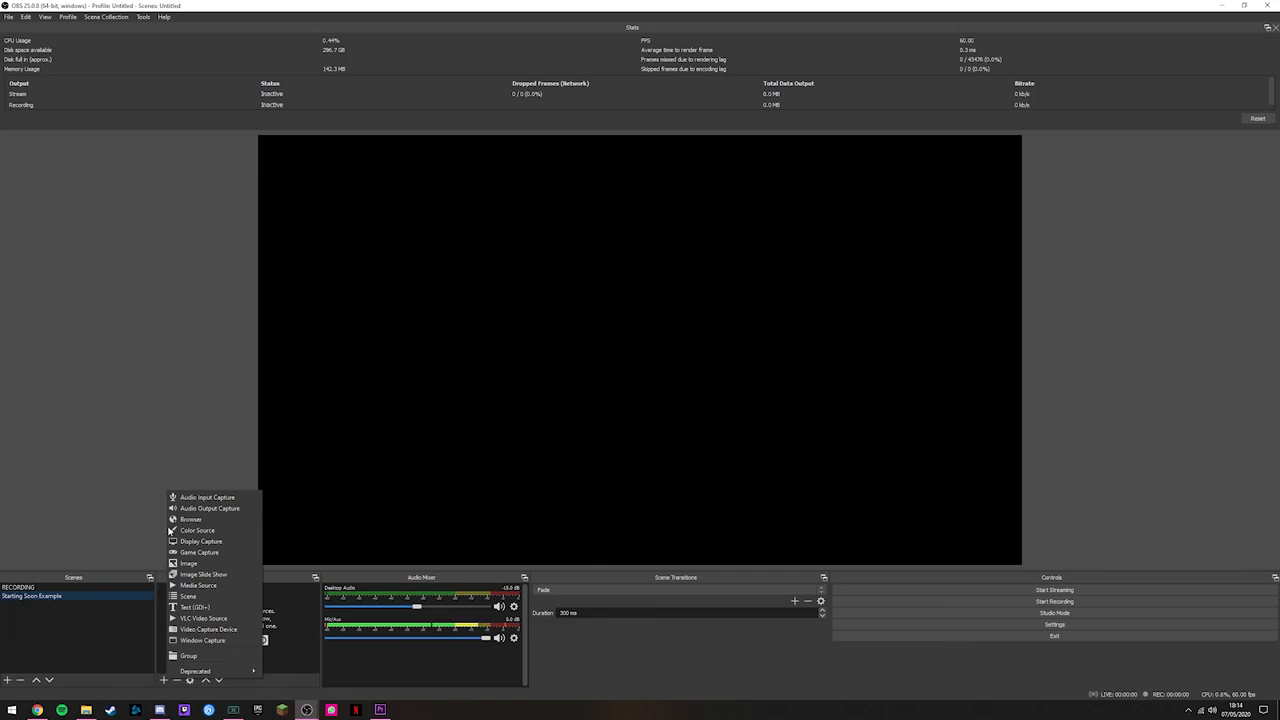
pyautogui.click(195, 520)
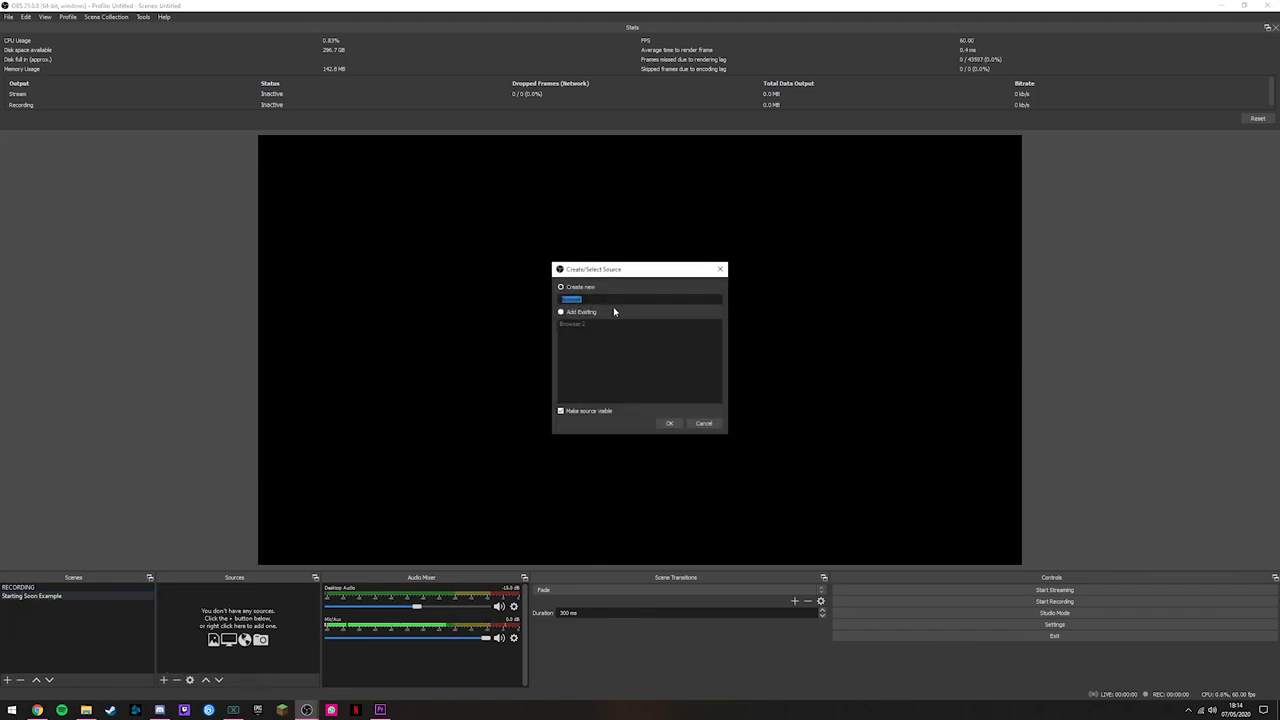
pyautogui.click(669, 424)
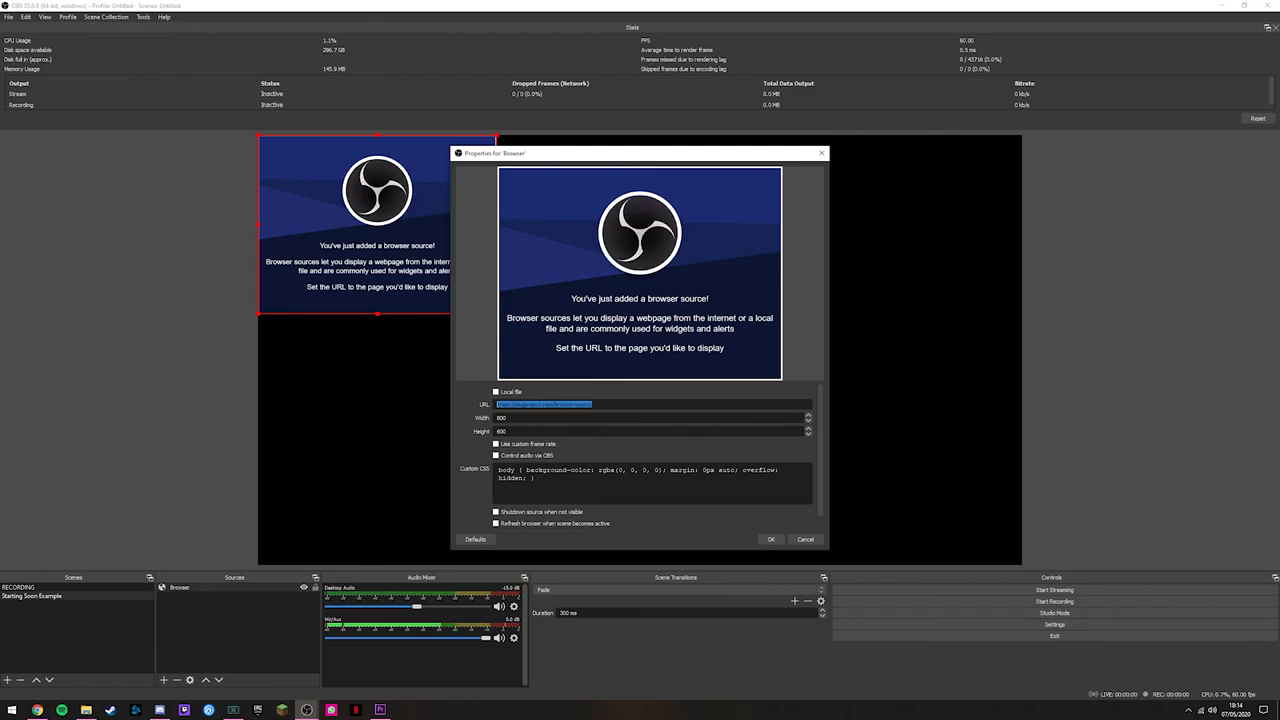
pyautogui.press('Tab')
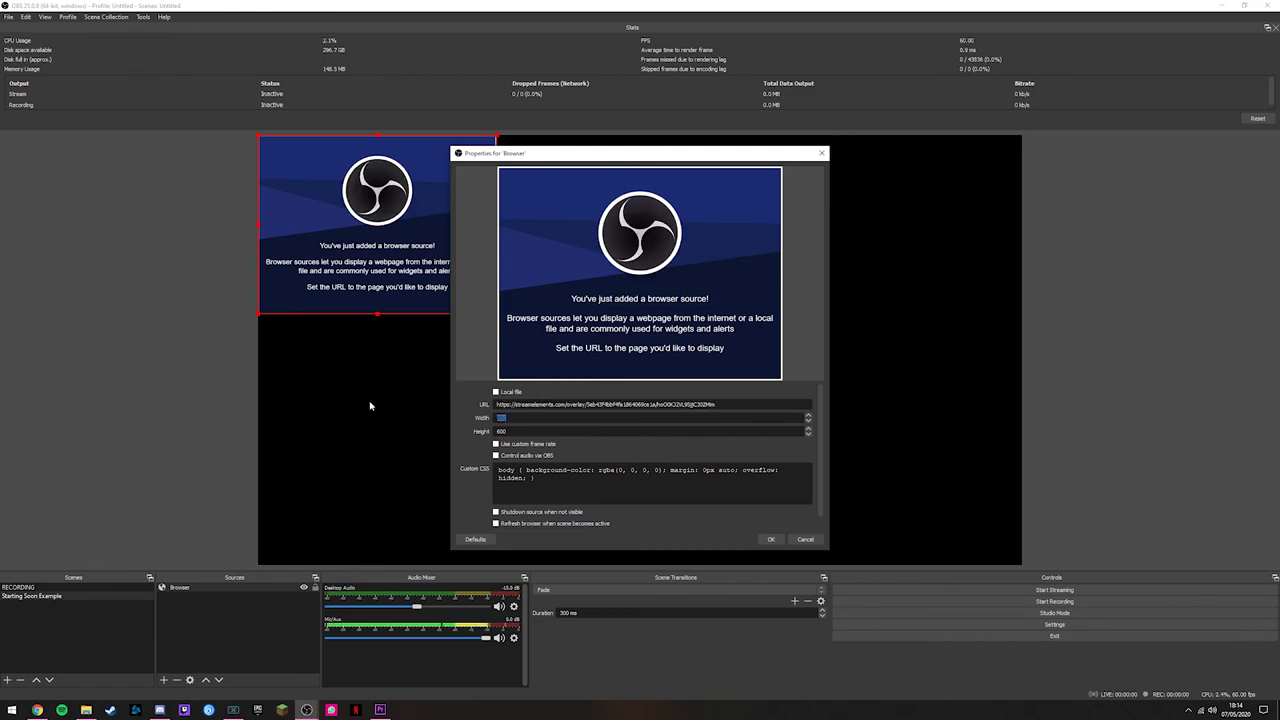
pyautogui.write('1920')
pyautogui.press('Tab')
pyautogui.press('Return')
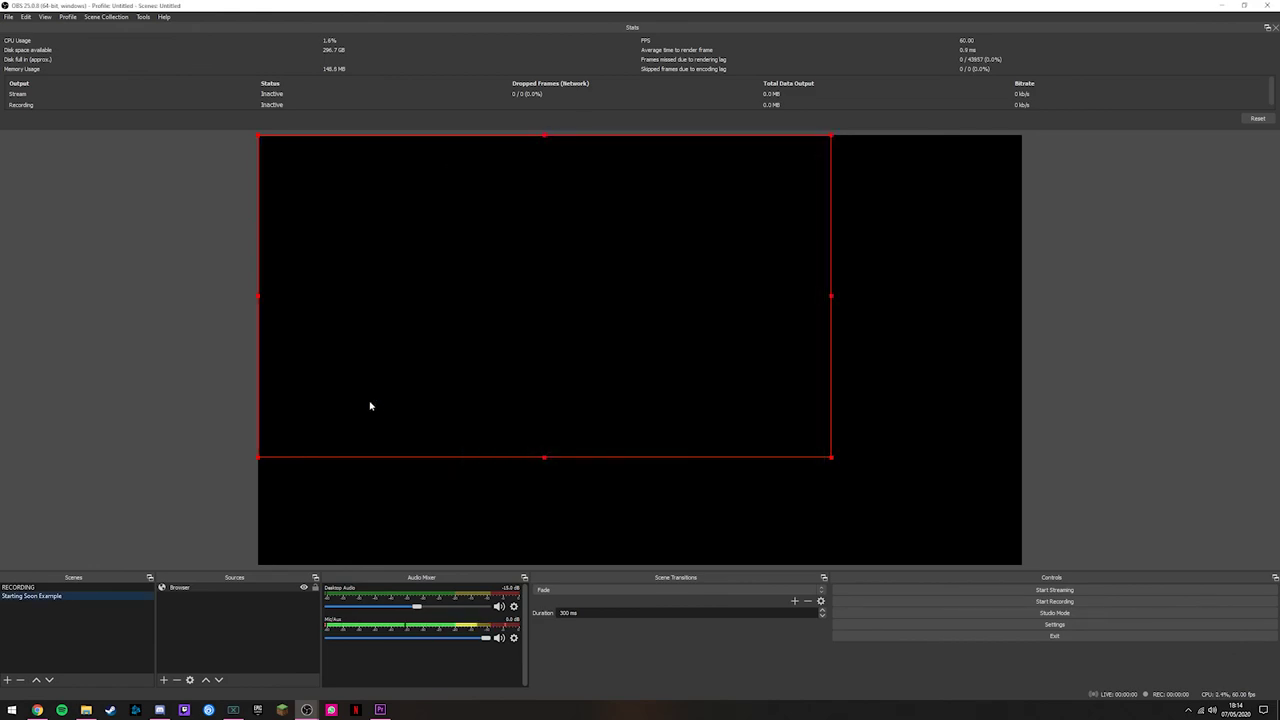
# Step: Fit the overlay browser source to the whole canvas
pyautogui.rightClick(224, 587)
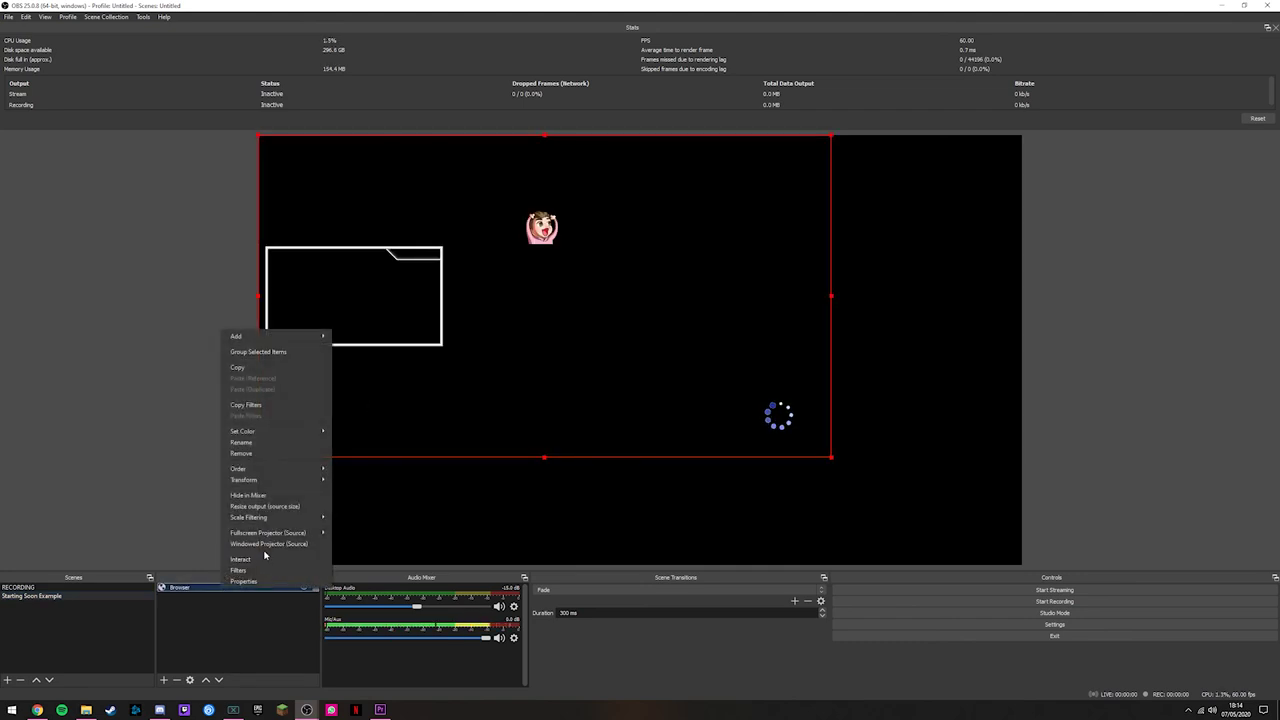
pyautogui.moveTo(272, 481)
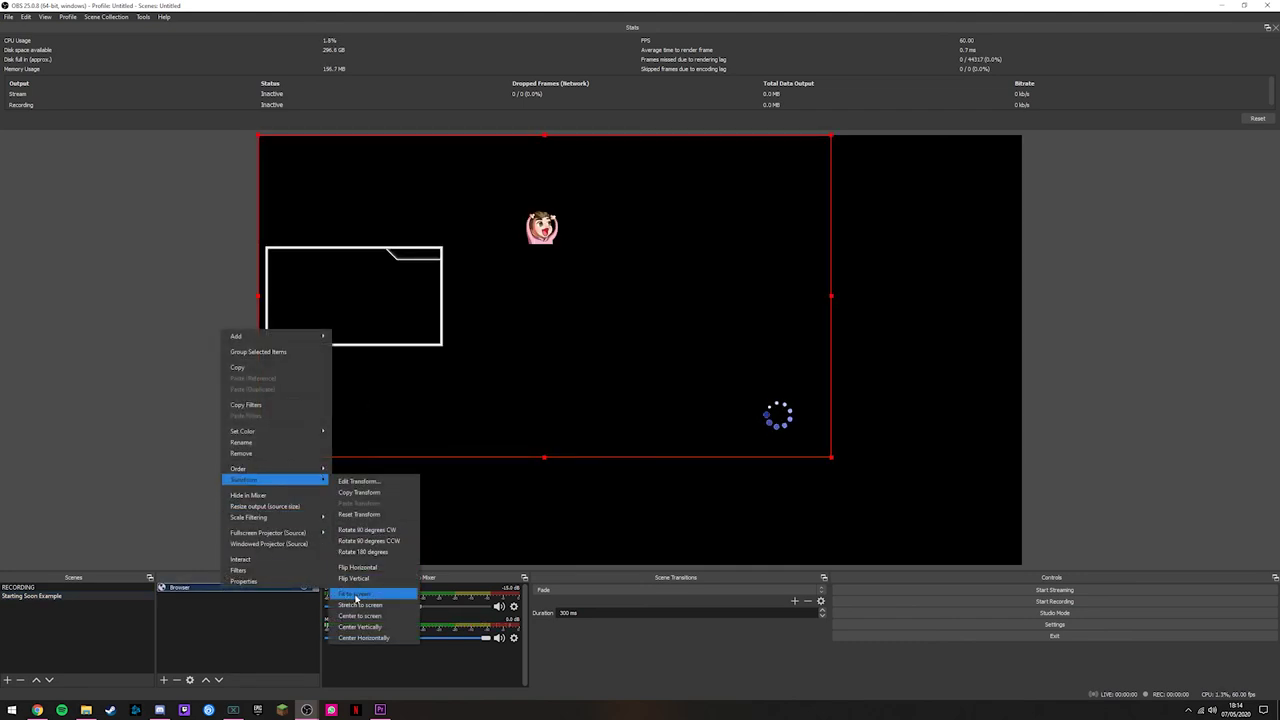
pyautogui.click(345, 595)
pyautogui.click(314, 569)
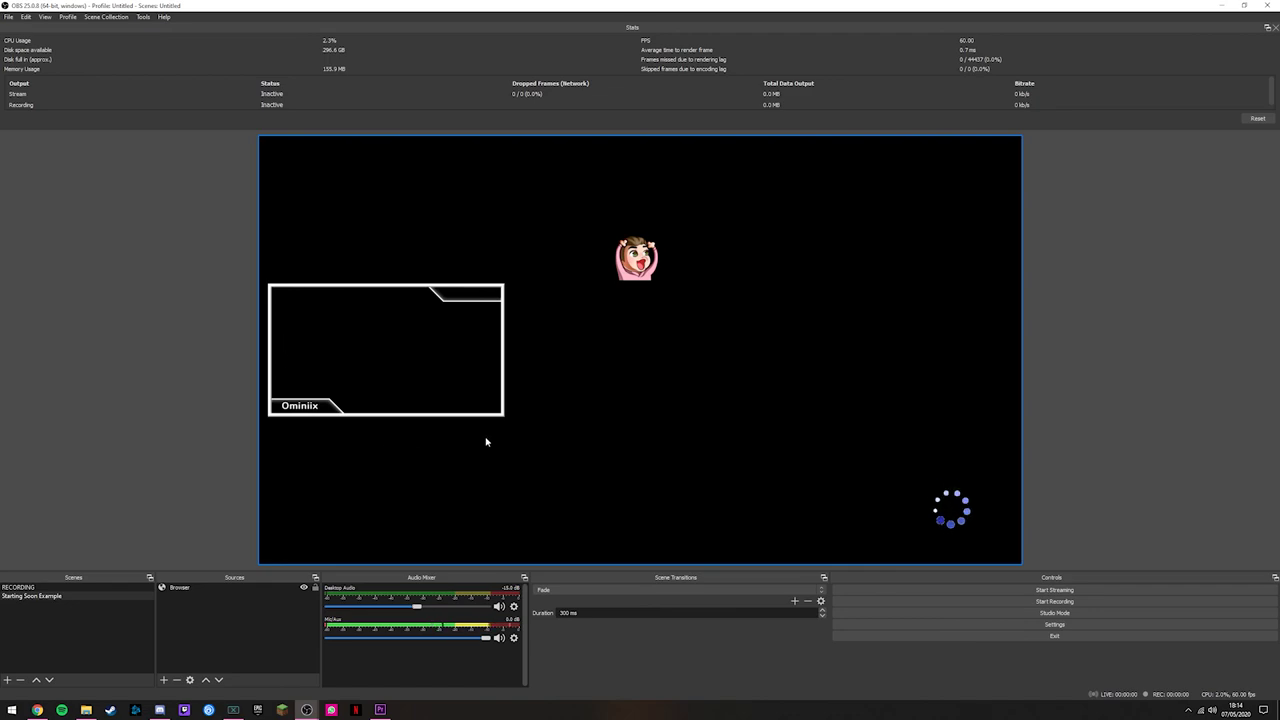